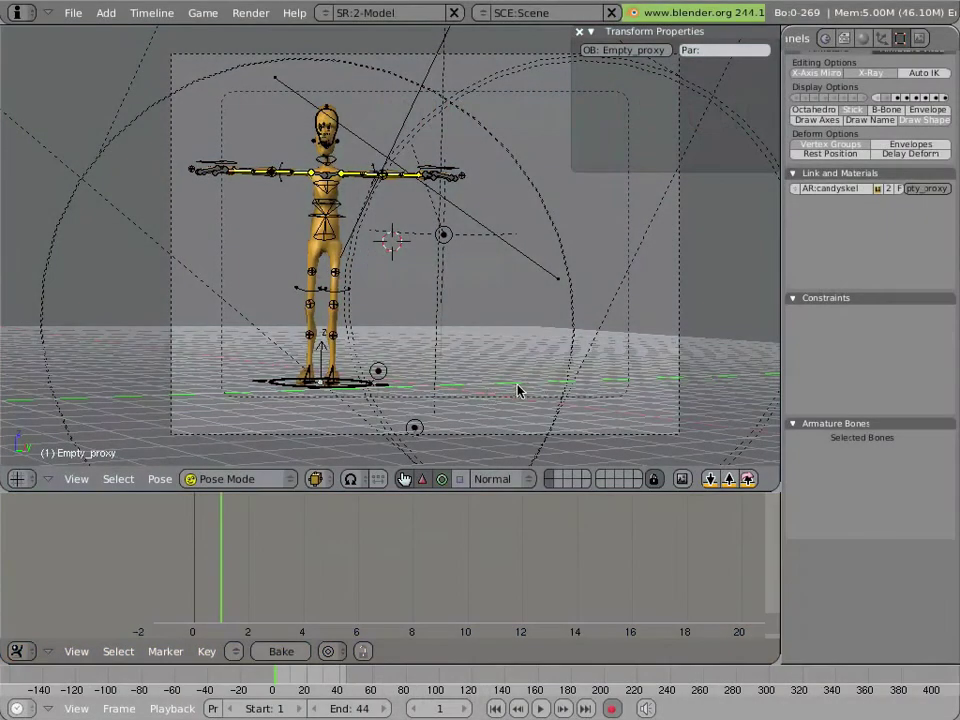
# - Inspect the thighbend.L, knee_stretch.L and calfbend.L bones, including calfbend's scale constraint
pyautogui.scroll(2, 292, 354)
pyautogui.scroll(2, 290, 350)
pyautogui.rightClick(263, 365)
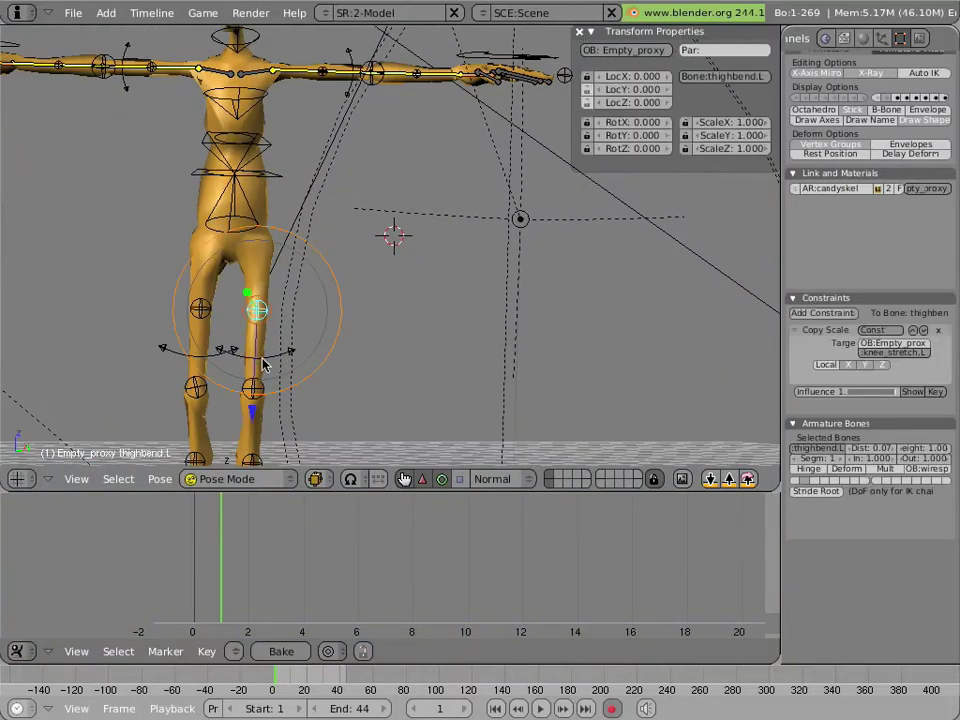
pyautogui.rightClick(258, 395)
pyautogui.scroll(-1, 268, 405)
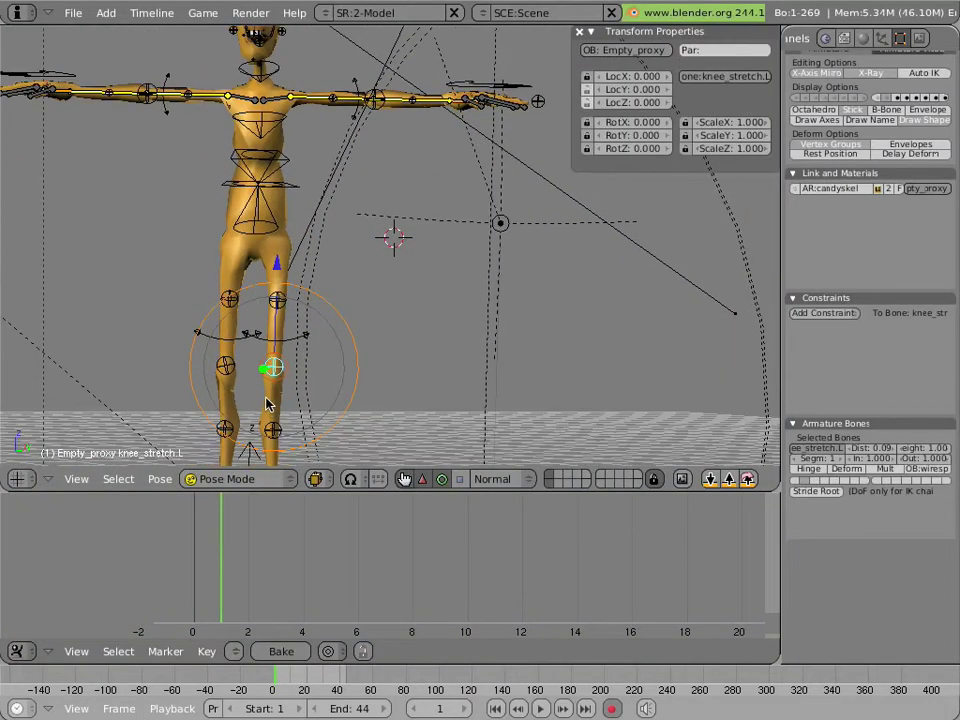
pyautogui.scroll(-2, 268, 405)
pyautogui.scroll(-2, 290, 390)
pyautogui.rightClick(314, 373)
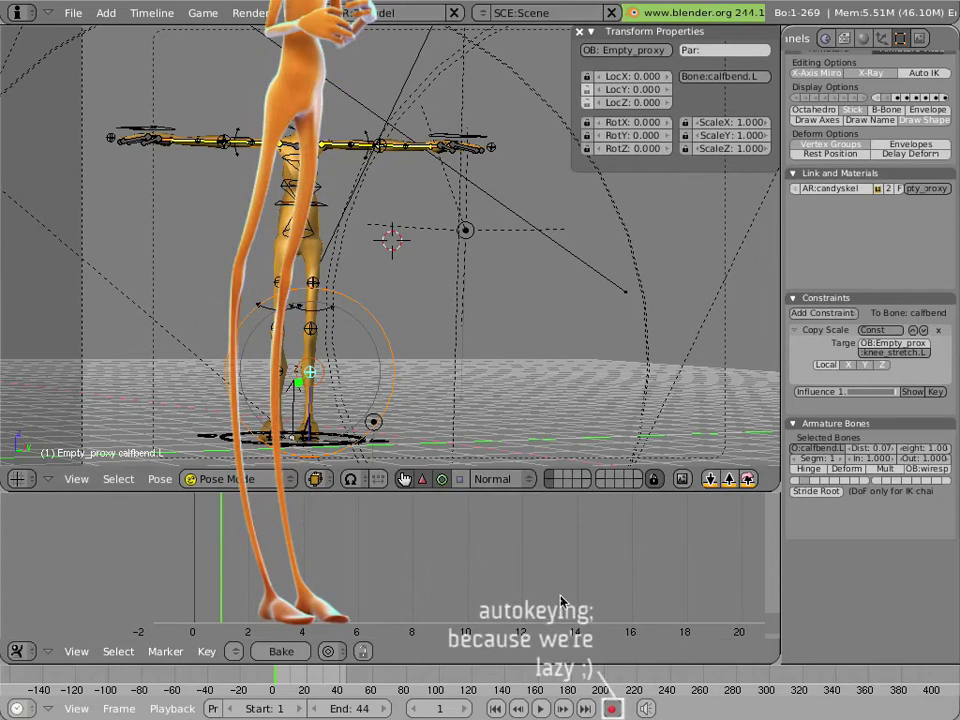
# - With auto-keying on, turn the body bone about 43° around Z and name the action 'bendylegs'
pyautogui.click(612, 708)
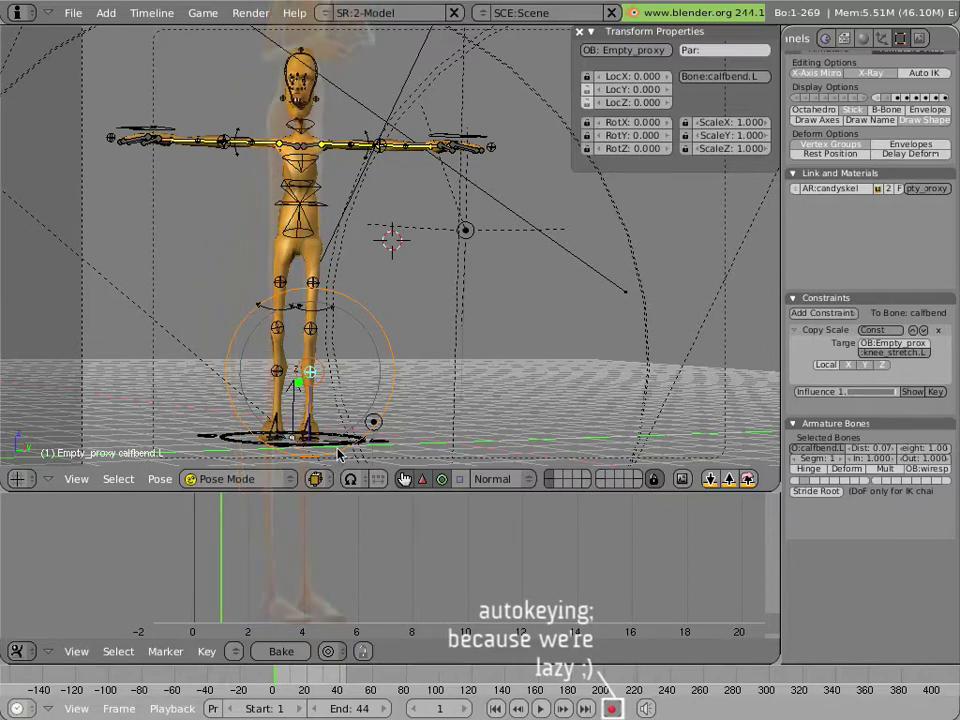
pyautogui.rightClick(338, 455)
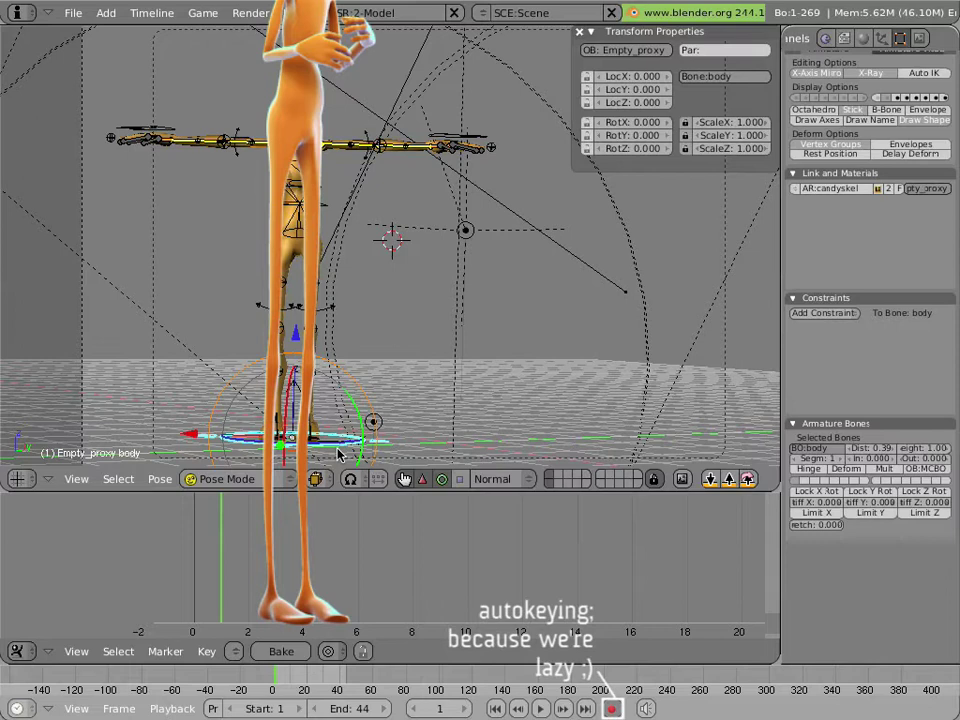
pyautogui.moveTo(329, 443); pyautogui.dragTo(341, 428)
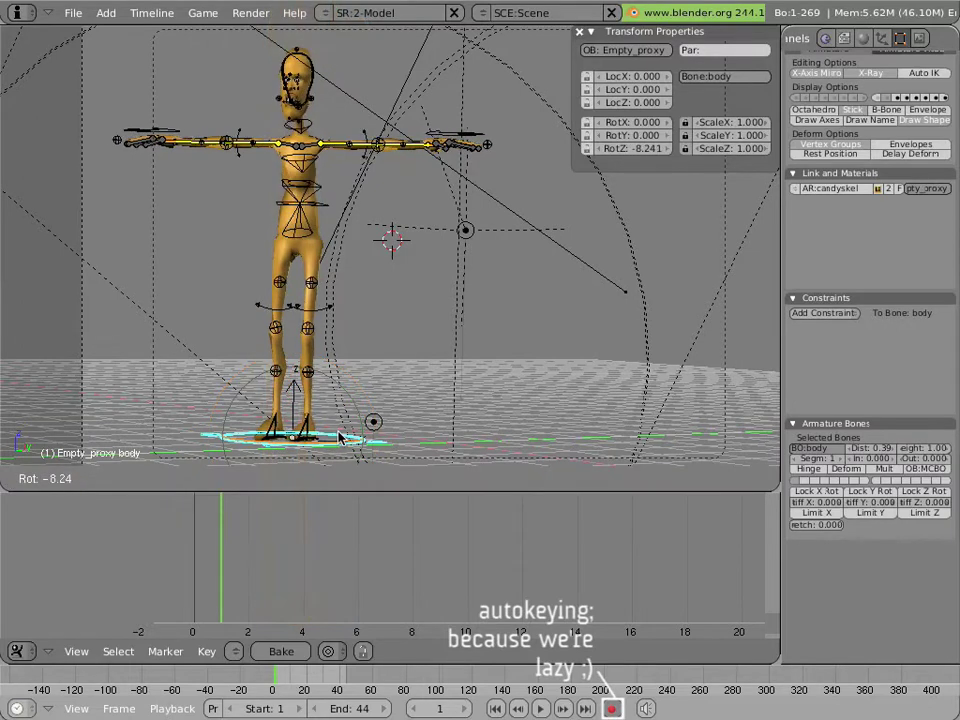
pyautogui.press('Escape')
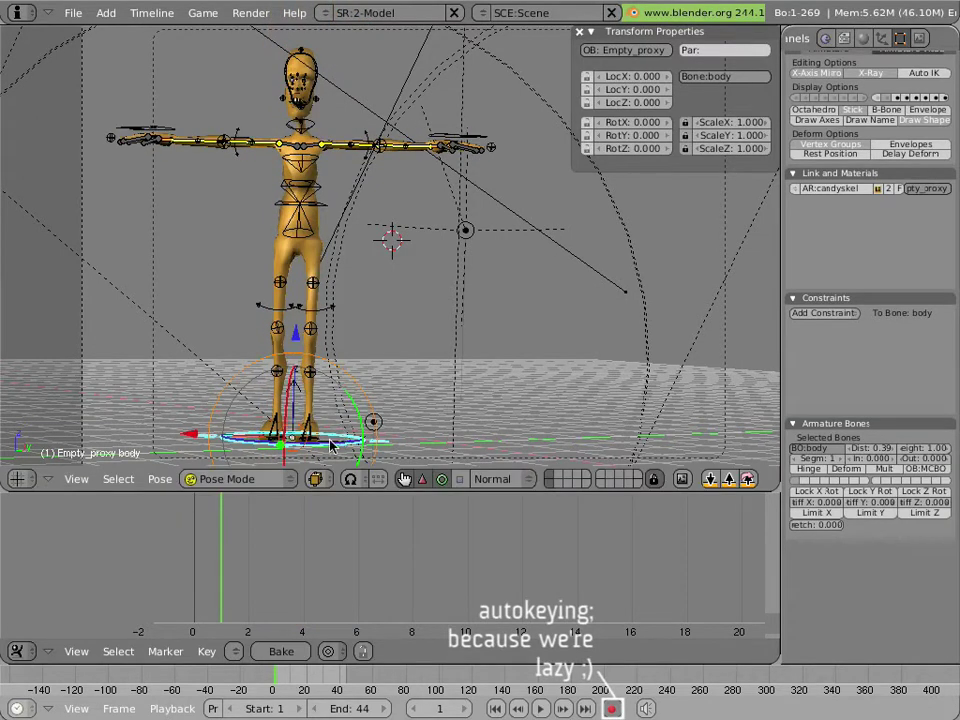
pyautogui.moveTo(333, 447); pyautogui.dragTo(310, 492)
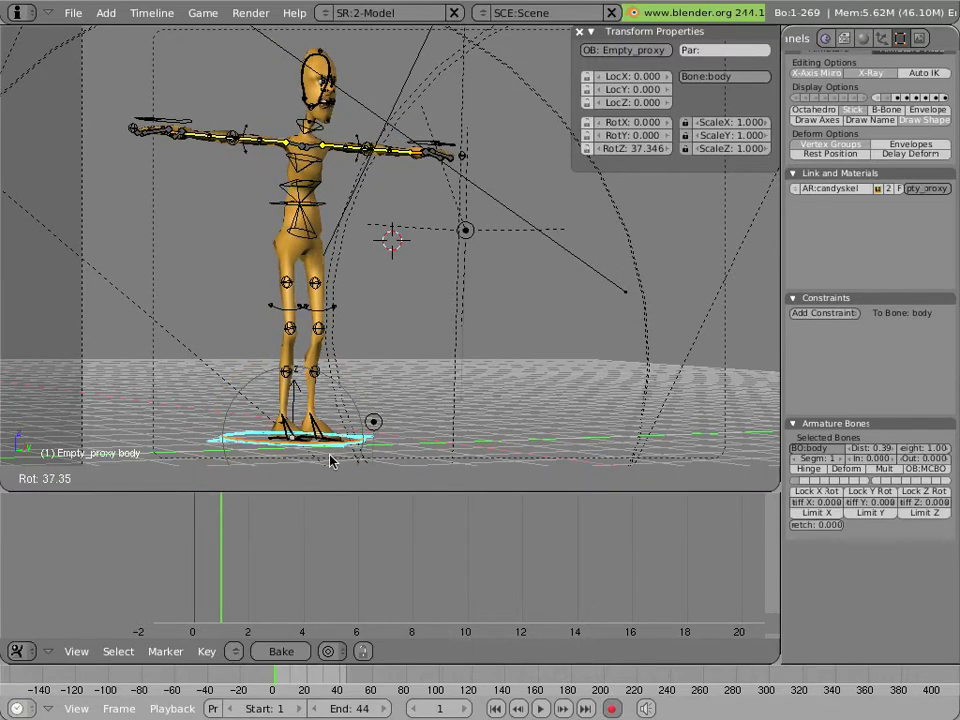
pyautogui.moveTo(310, 492)
pyautogui.mouseDown()
pyautogui.moveTo(337, 446)
pyautogui.moveTo(326, 485)
pyautogui.mouseUp()
pyautogui.click(326, 485)
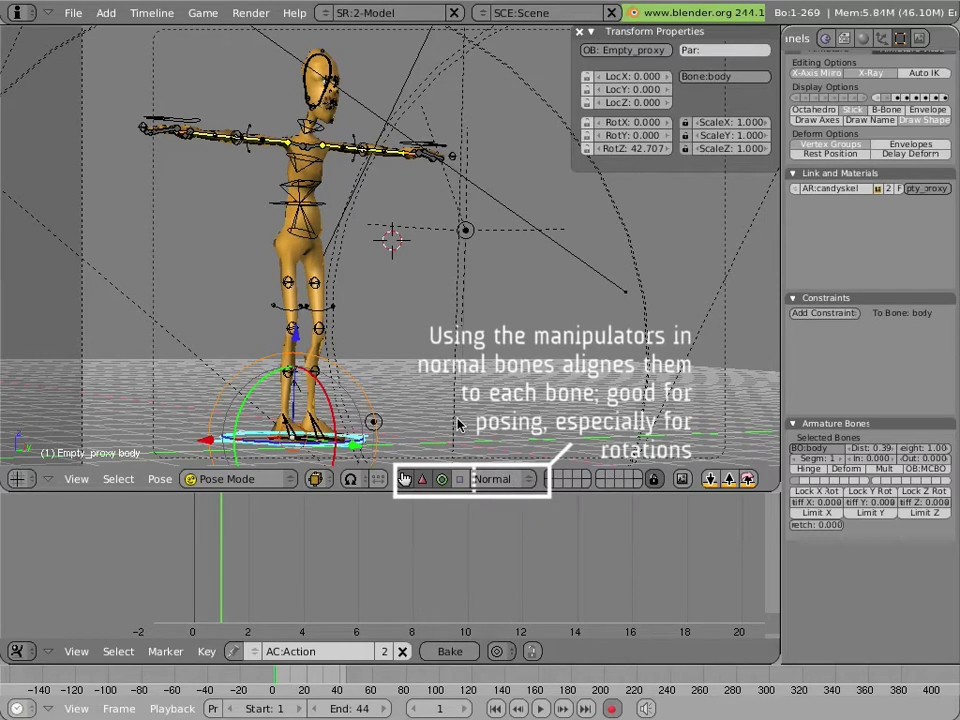
pyautogui.click(348, 651)
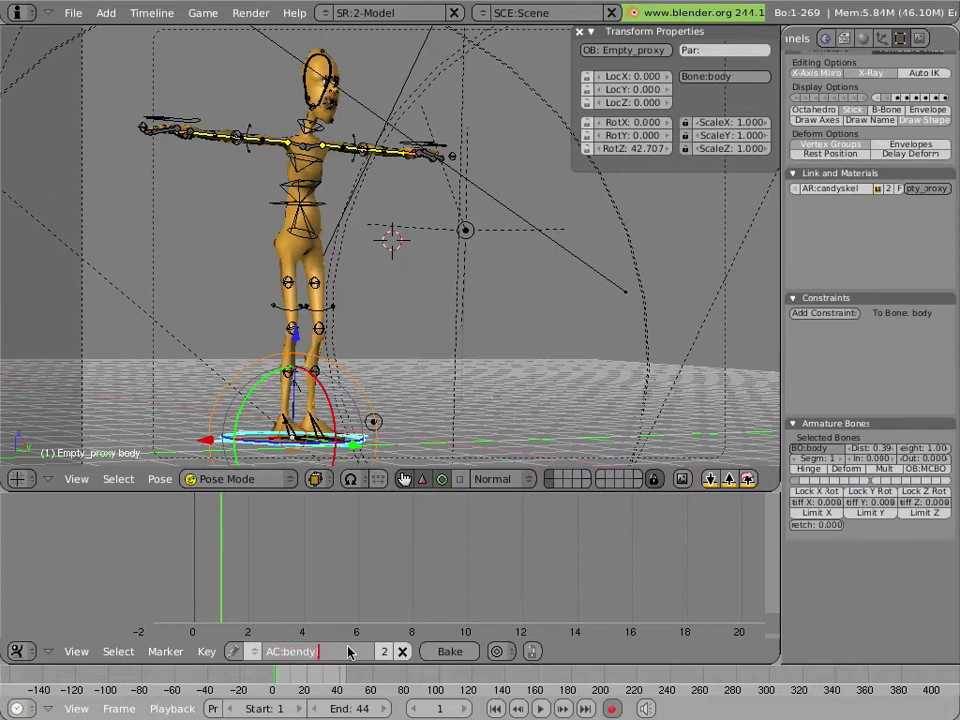
pyautogui.press('Return')
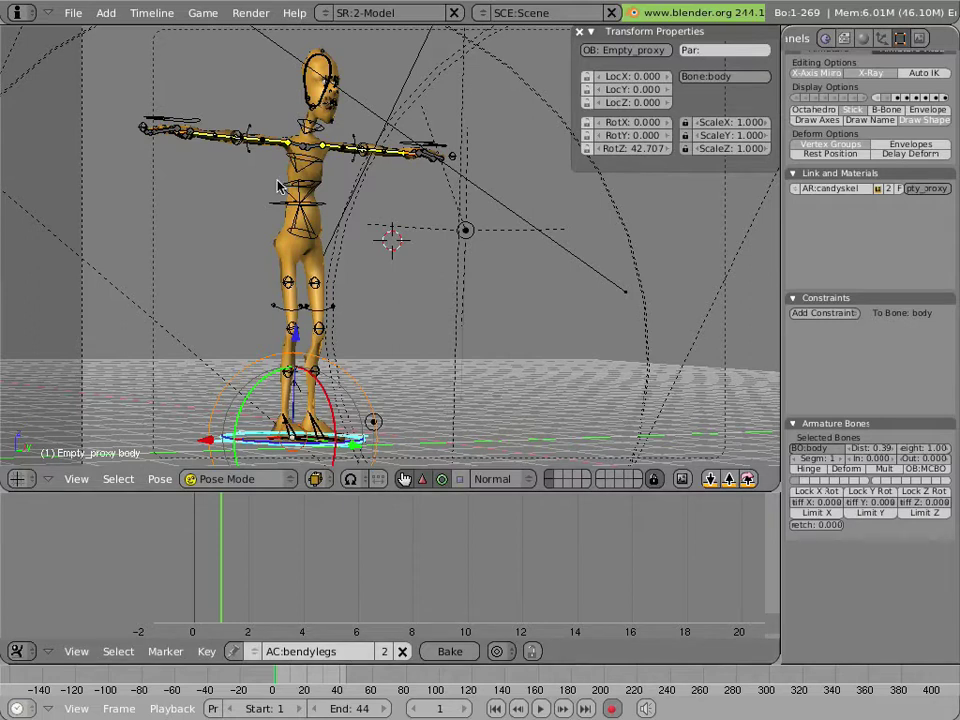
# - Lower the right upper arm to the side and bend the right forearm across the body
pyautogui.scroll(2, 268, 183)
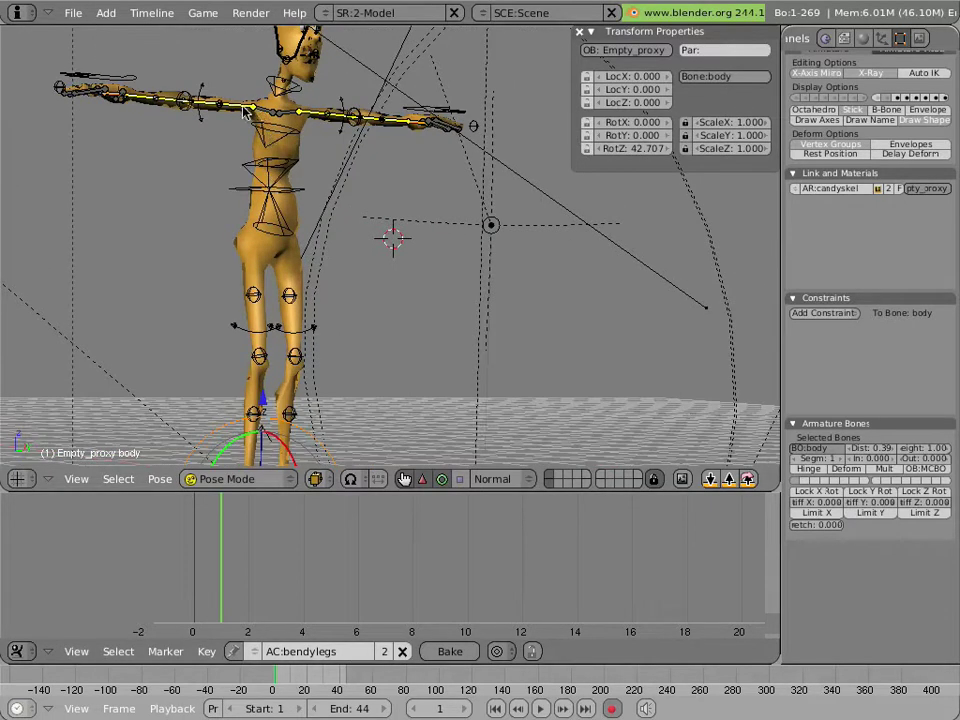
pyautogui.rightClick(188, 98)
pyautogui.moveTo(208, 154); pyautogui.dragTo(320, 205)
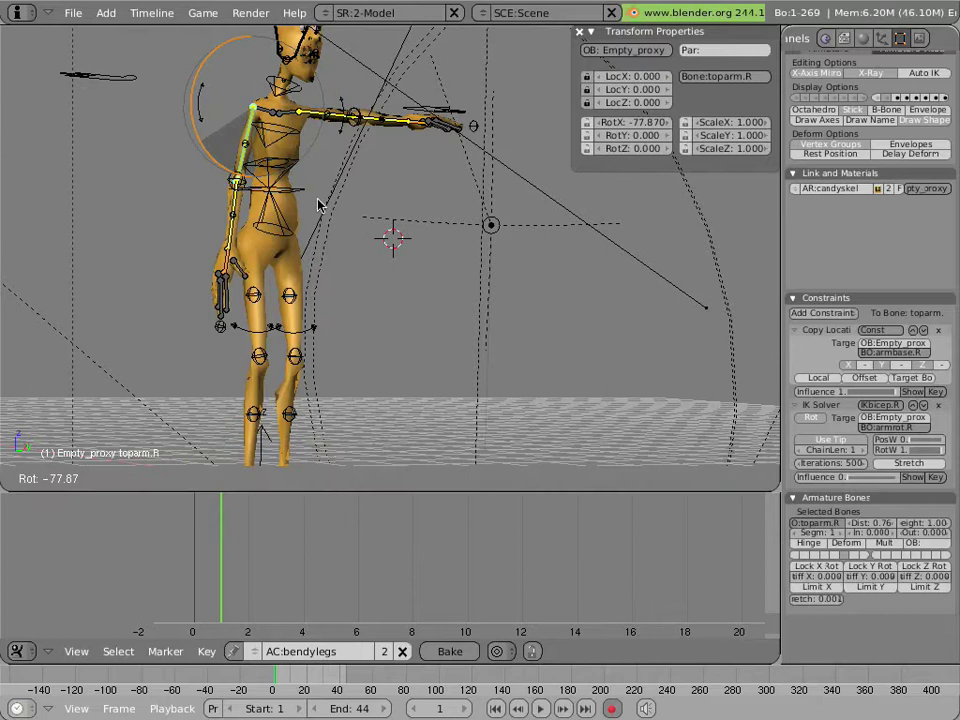
pyautogui.rightClick(258, 205)
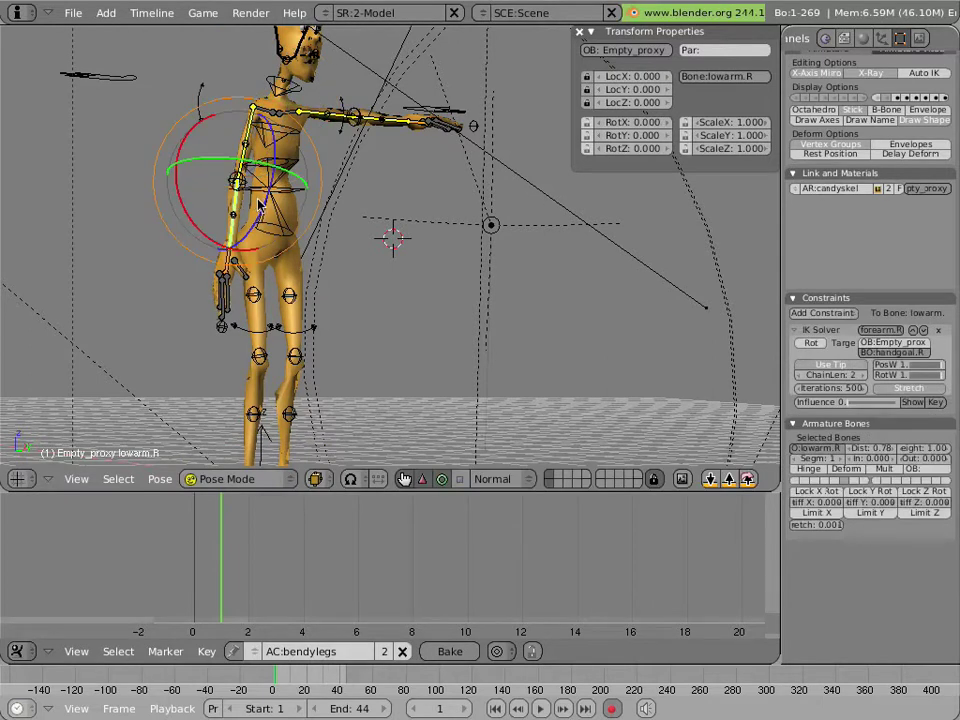
pyautogui.moveTo(263, 210); pyautogui.dragTo(288, 157)
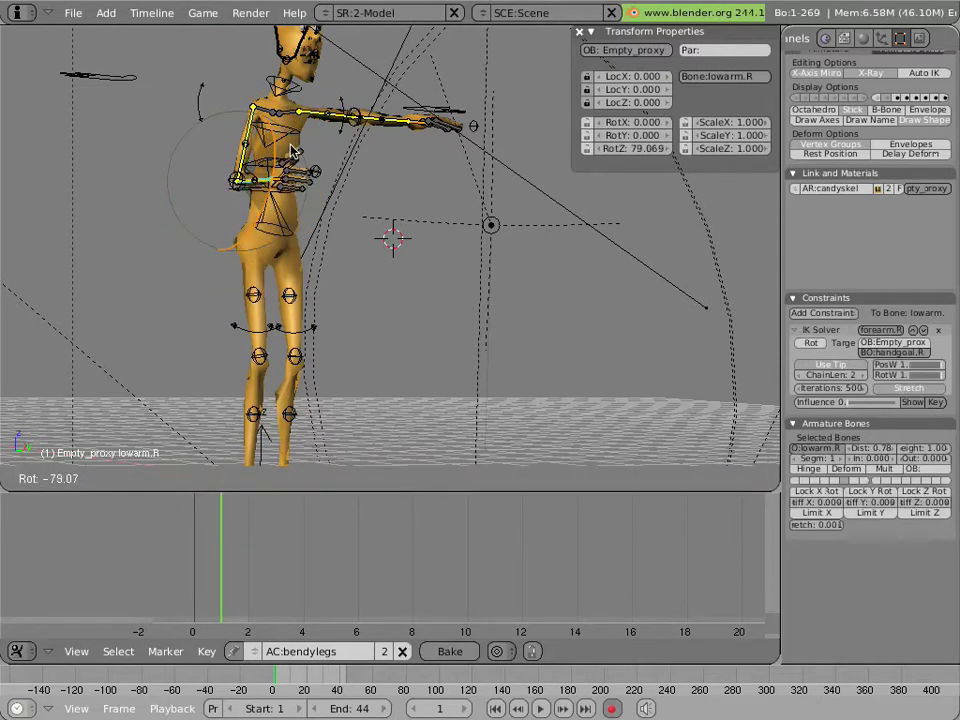
# - Move the right hand to reposition the right arm chain, viewed from the side
pyautogui.rightClick(283, 180)
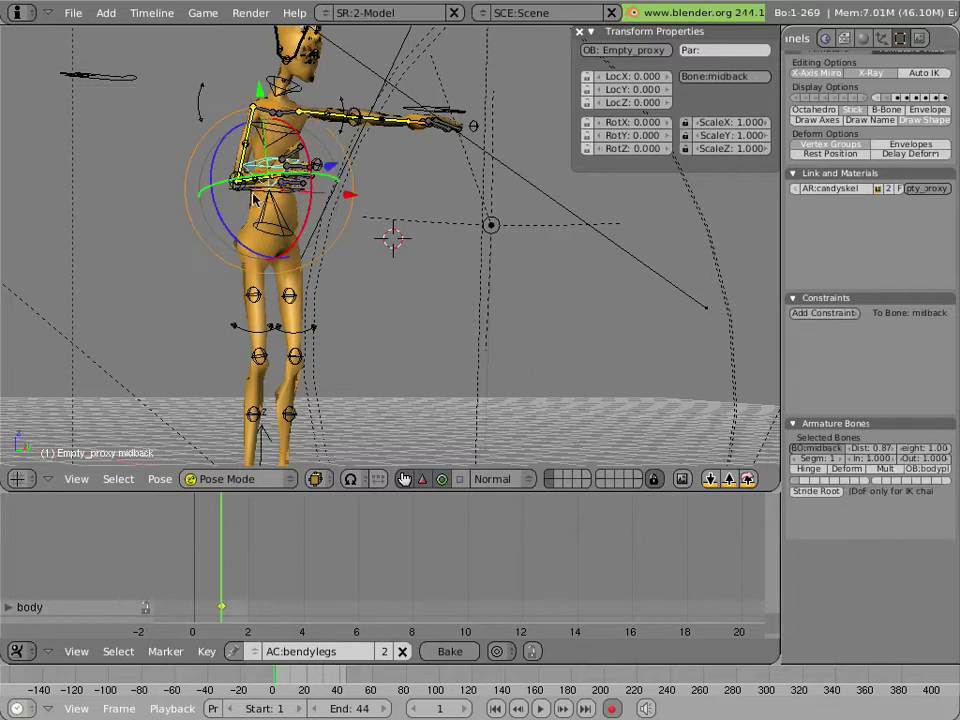
pyautogui.scroll(3, 212, 181)
pyautogui.moveTo(212, 181); pyautogui.dragTo(390, 236, button='middle')
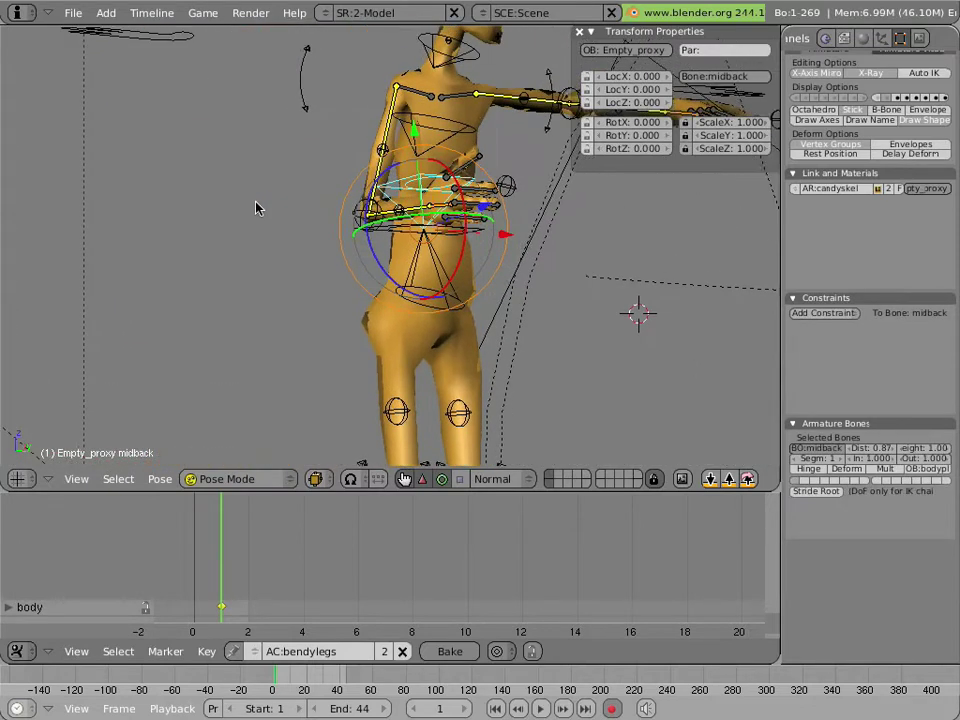
pyautogui.rightClick(392, 237)
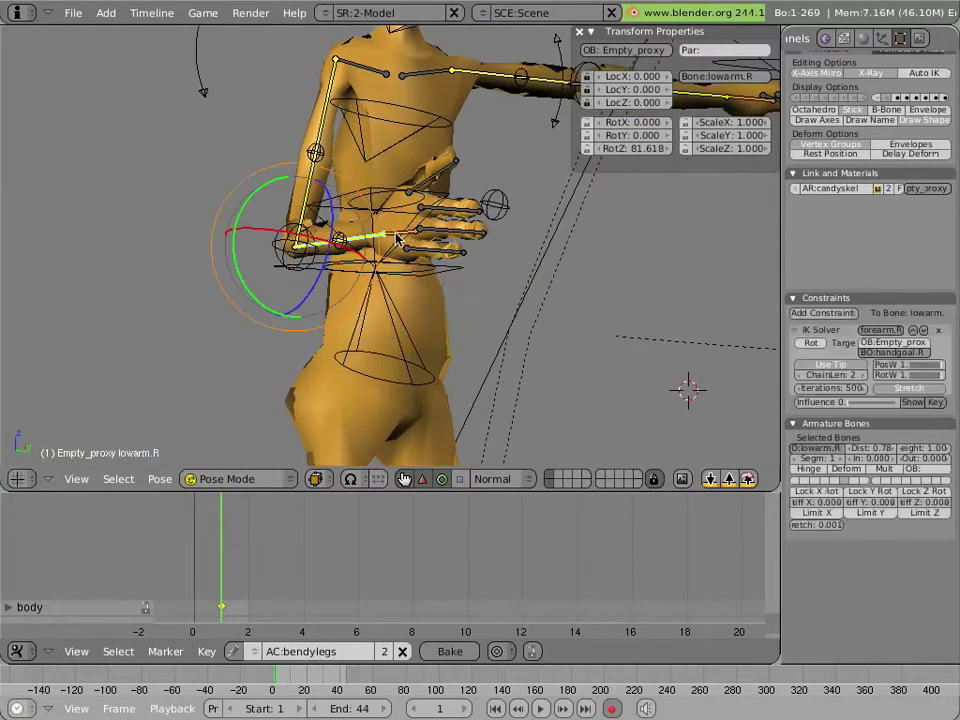
pyautogui.rightClick(397, 238)
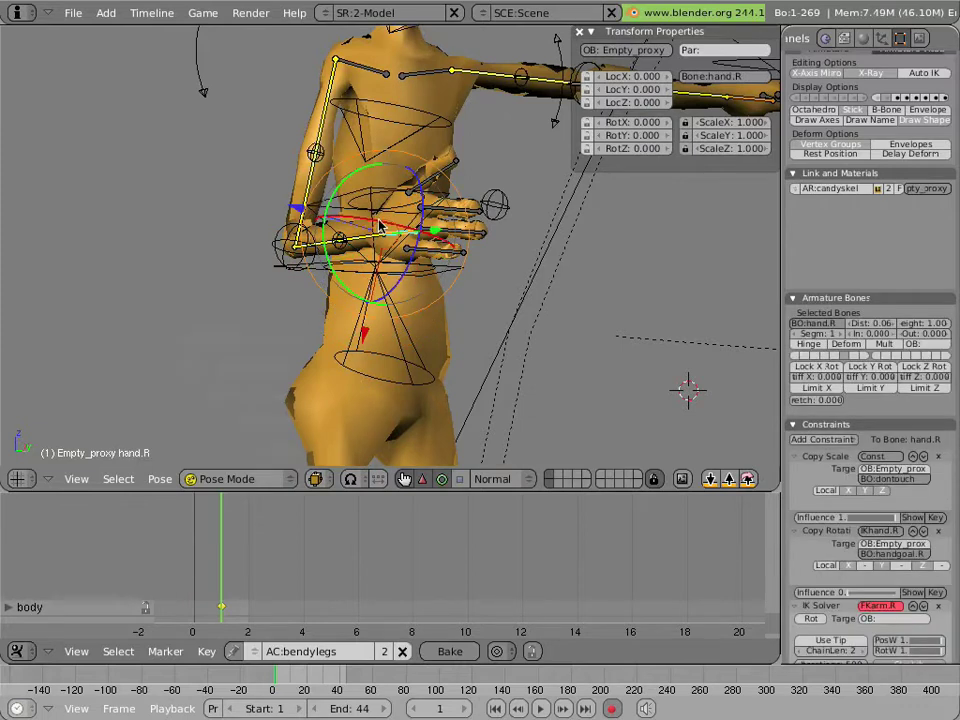
pyautogui.press('g')
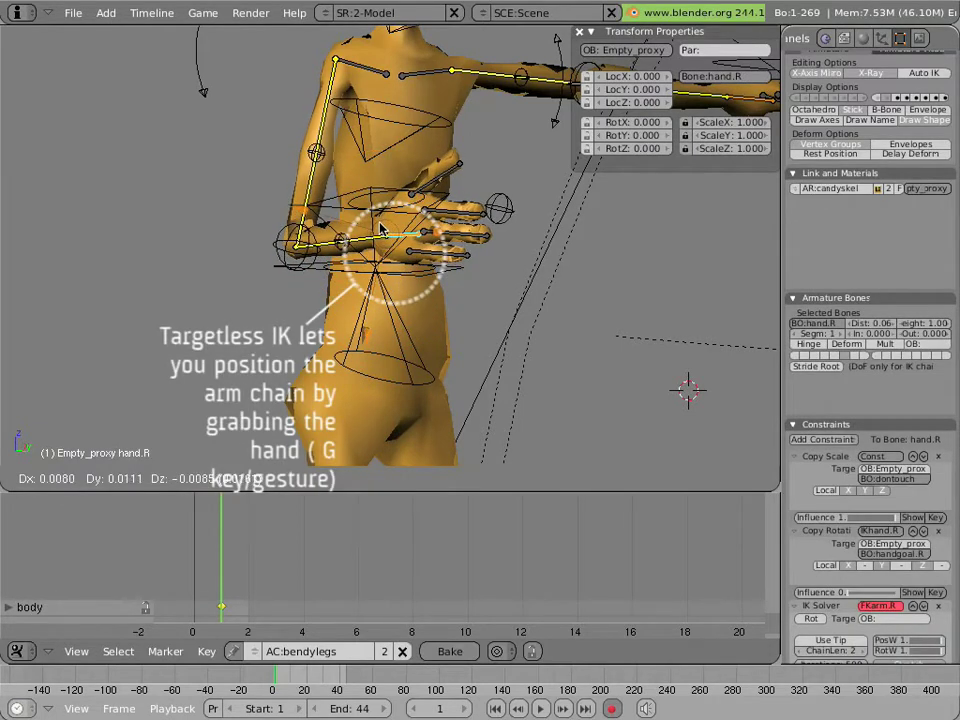
pyautogui.click(383, 240)
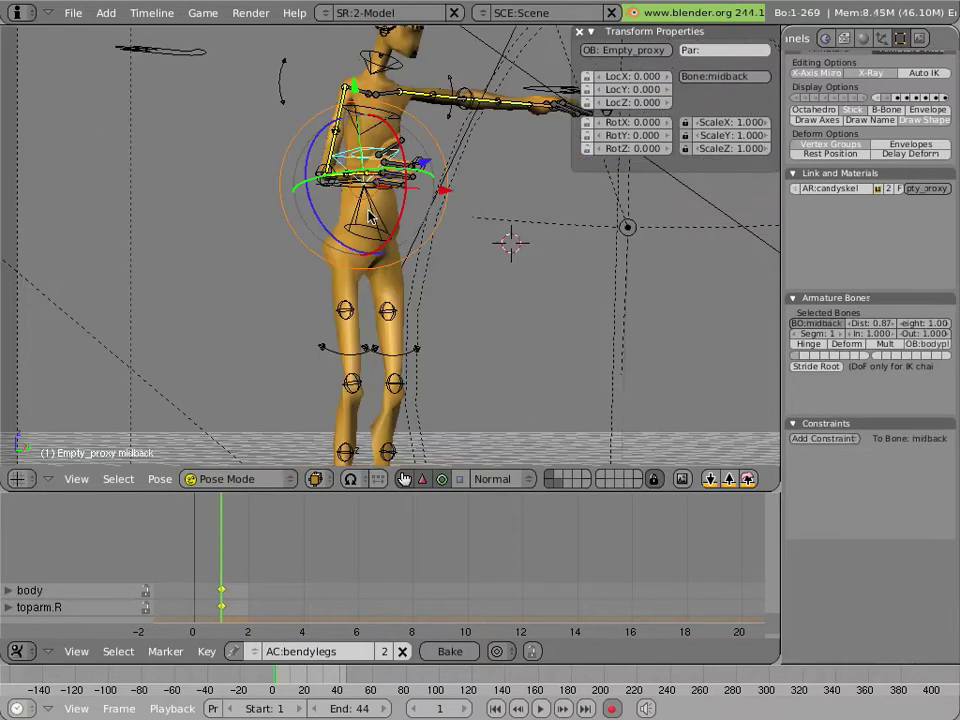
# - Rotate the right hand so it rests against the belly
pyautogui.scroll(2, 370, 218)
pyautogui.scroll(2, 306, 210)
pyautogui.rightClick(342, 85)
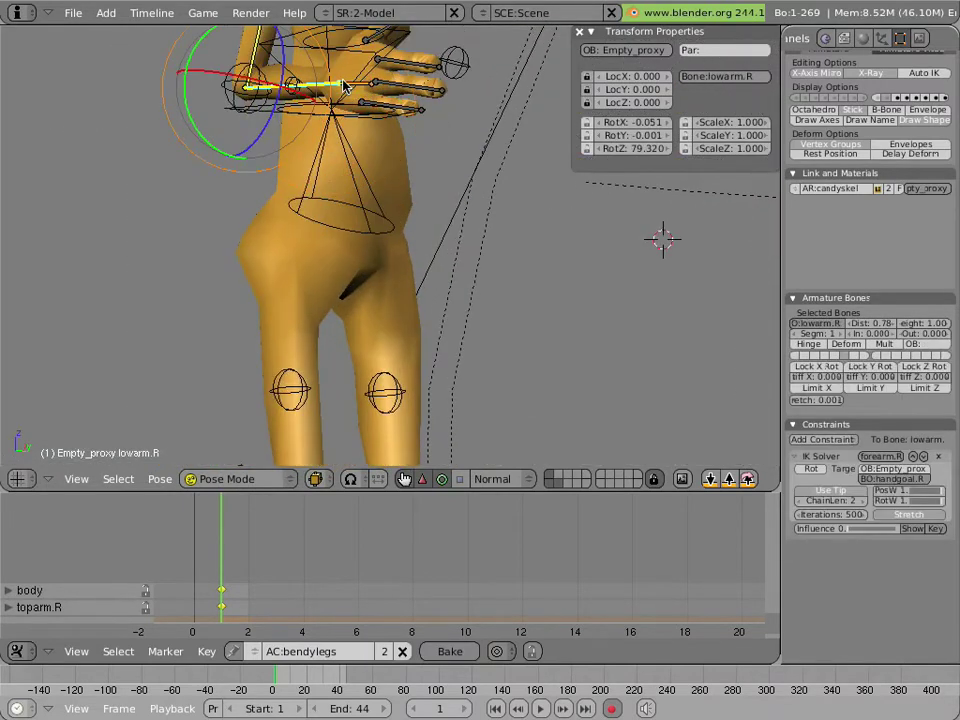
pyautogui.rightClick(346, 87)
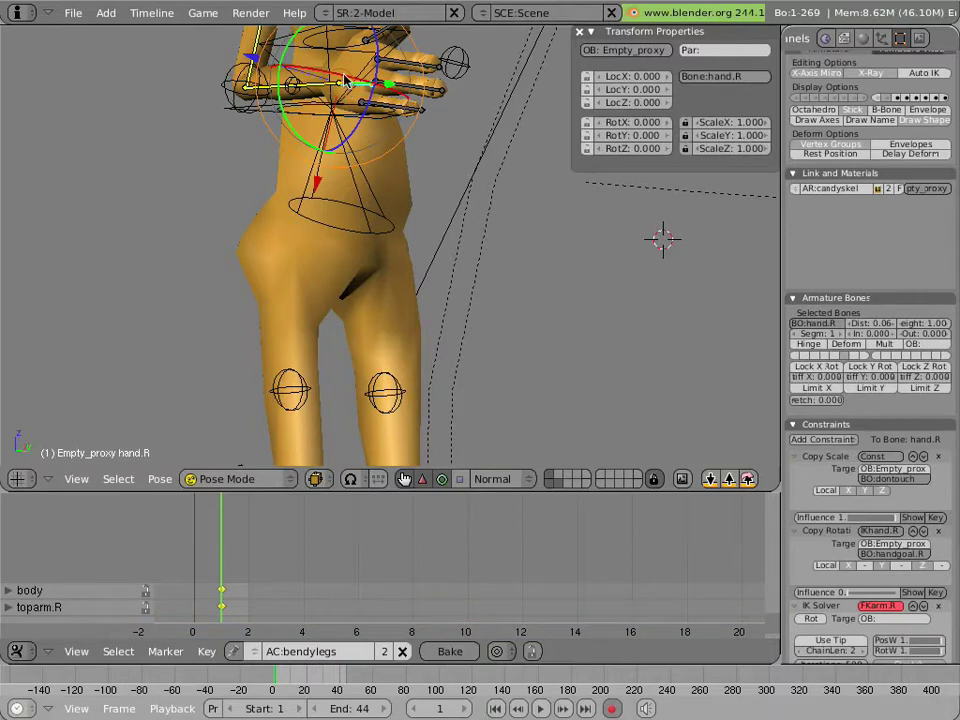
pyautogui.press('r')
pyautogui.click(330, 100)
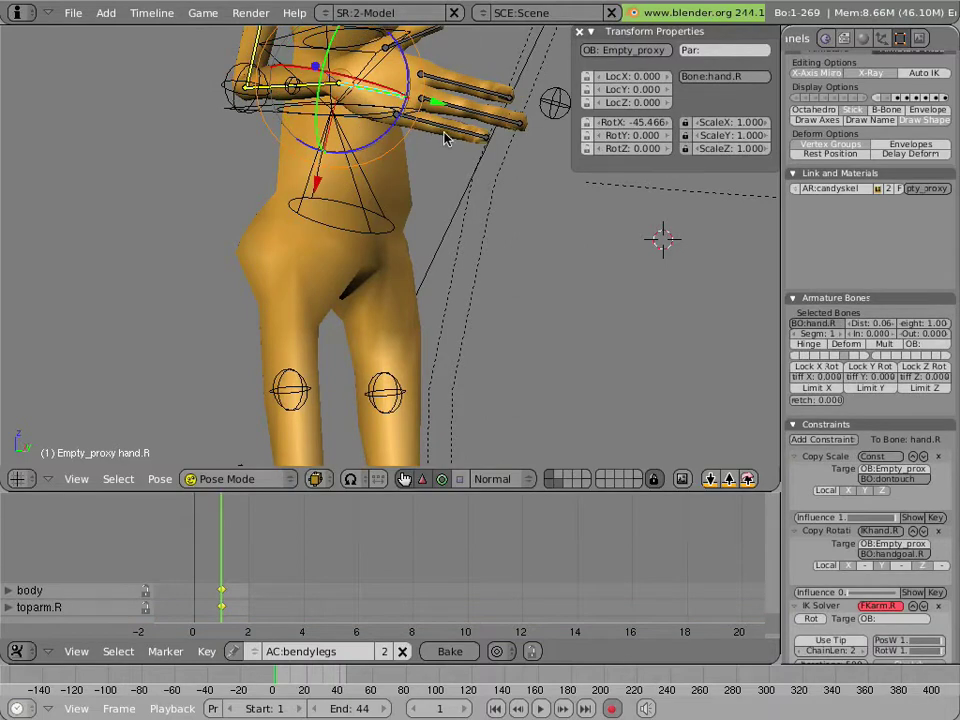
# - Curl the right little, middle and pointer fingers and shrink them to about 0.7
pyautogui.rightClick(452, 128)
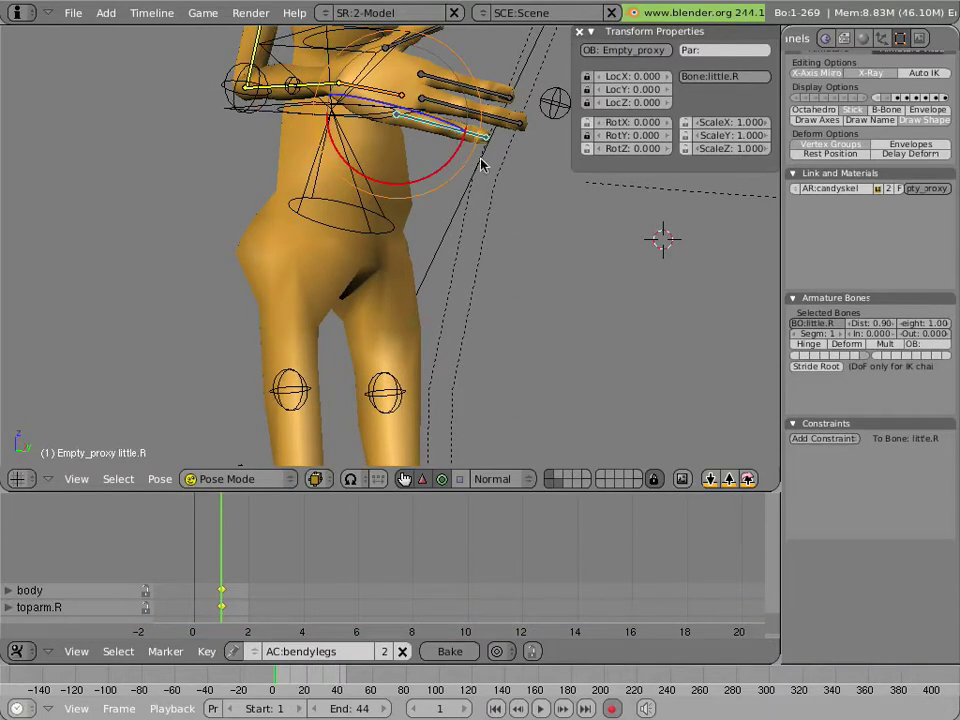
pyautogui.keyDown('shift'); pyautogui.rightClick(490, 78); pyautogui.keyUp('shift')
pyautogui.keyDown('shift'); pyautogui.rightClick(490, 77); pyautogui.keyUp('shift')
pyautogui.press('r')
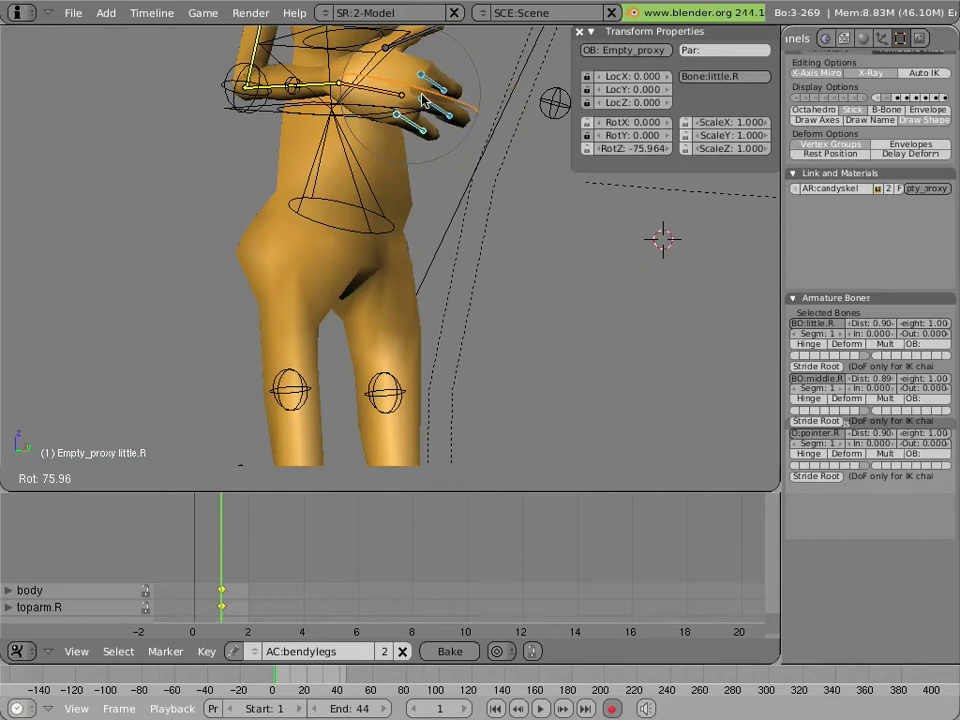
pyautogui.click(422, 97)
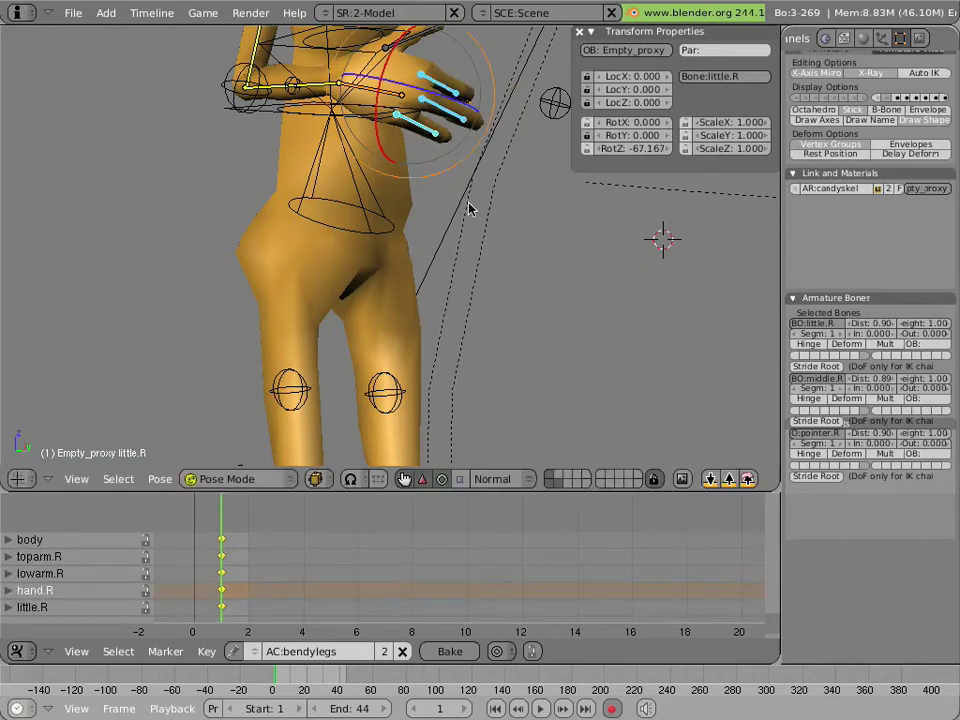
pyautogui.press('s')
pyautogui.click(448, 125)
pyautogui.moveTo(450, 126)
pyautogui.mouseDown(button='middle')
pyautogui.moveTo(445, 118)
pyautogui.moveTo(439, 158)
pyautogui.moveTo(432, 150)
pyautogui.mouseUp(button='middle')
# - Rotate the right thumb toward the palm and shrink it slightly
pyautogui.rightClick(422, 204)
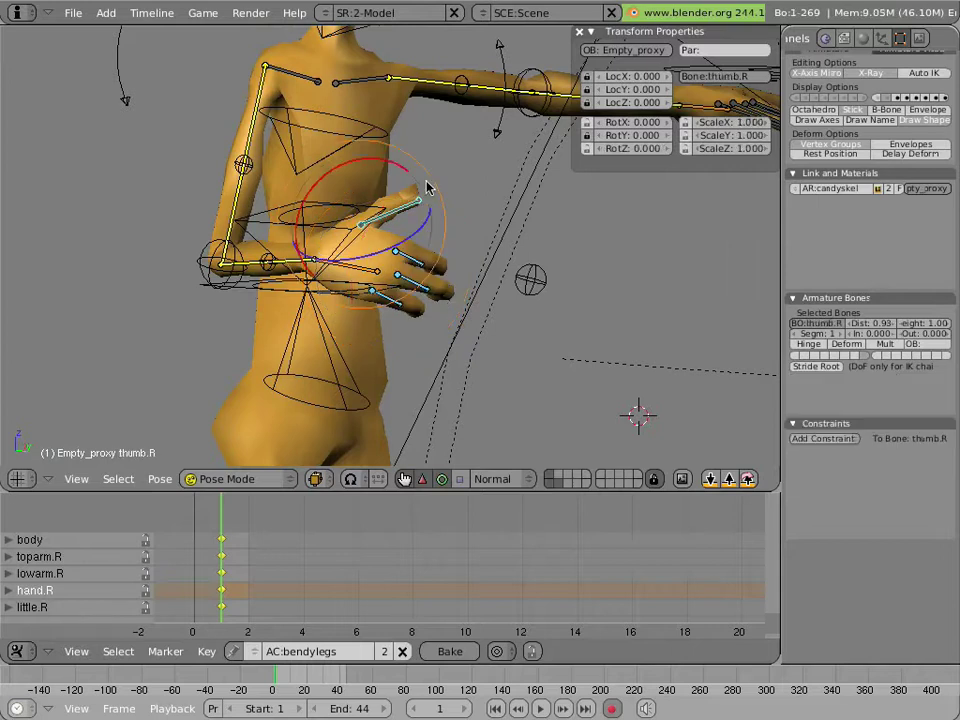
pyautogui.press('r')
pyautogui.click(430, 245)
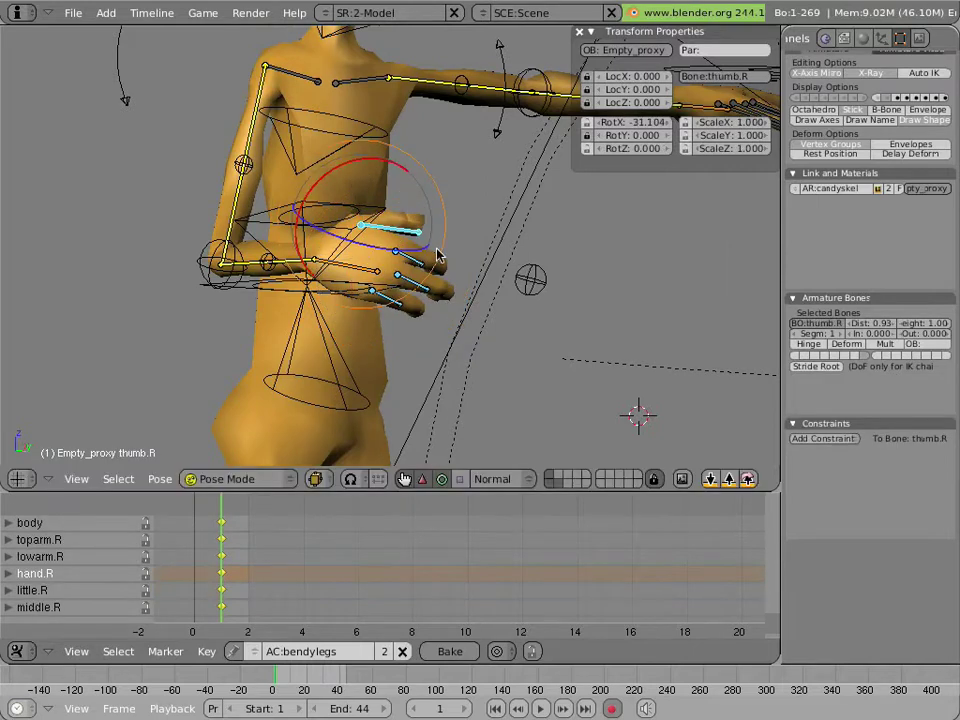
pyautogui.press('s')
pyautogui.click(433, 252)
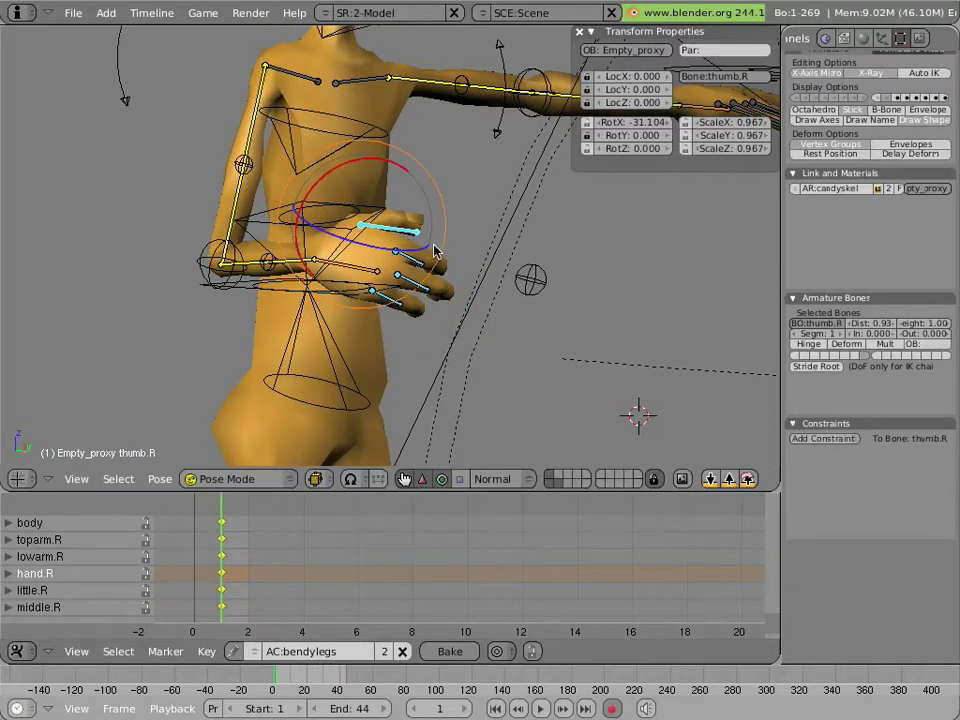
# - Lower the left upper arm beside the body and tilt the right shoulder slightly
pyautogui.rightClick(422, 95)
pyautogui.moveTo(352, 141); pyautogui.dragTo(309, 143)
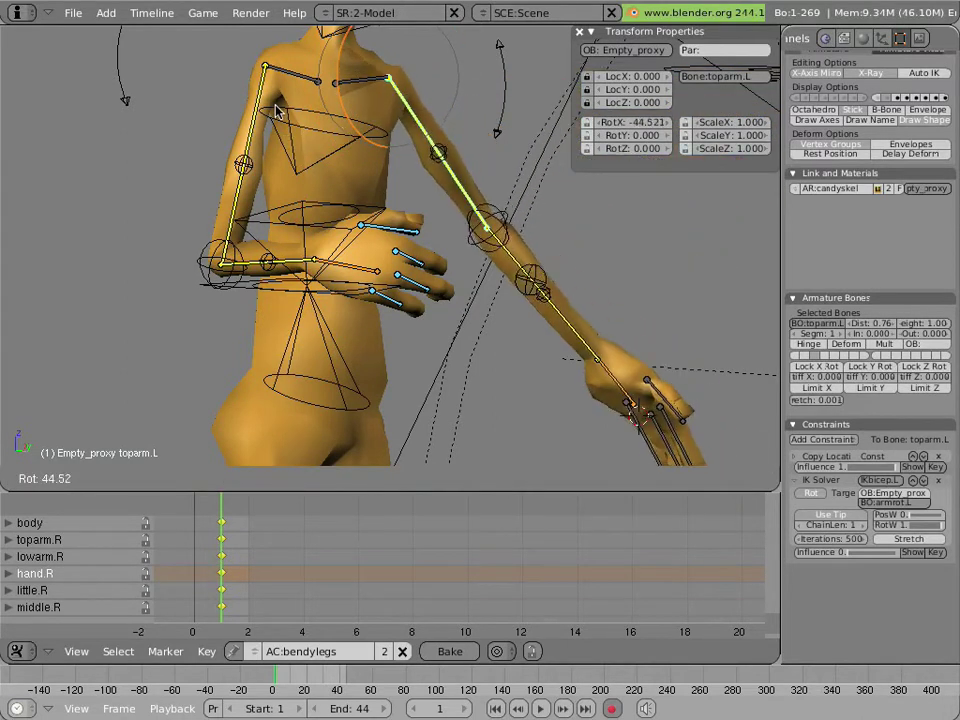
pyautogui.moveTo(309, 143)
pyautogui.mouseDown()
pyautogui.moveTo(362, 140)
pyautogui.moveTo(350, 112)
pyautogui.mouseUp()
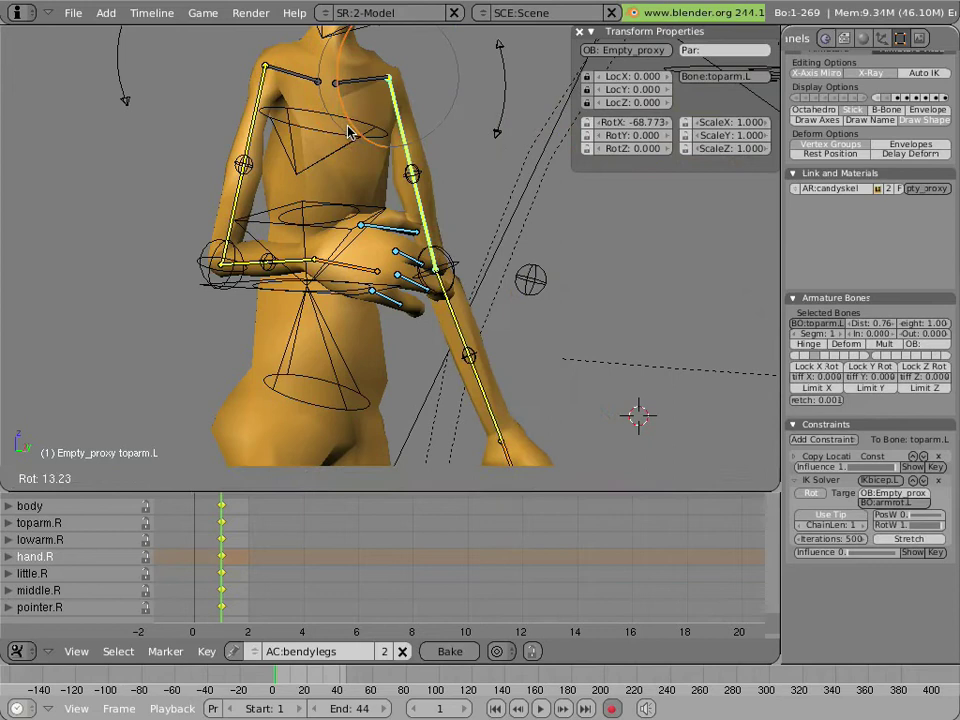
pyautogui.rightClick(355, 82)
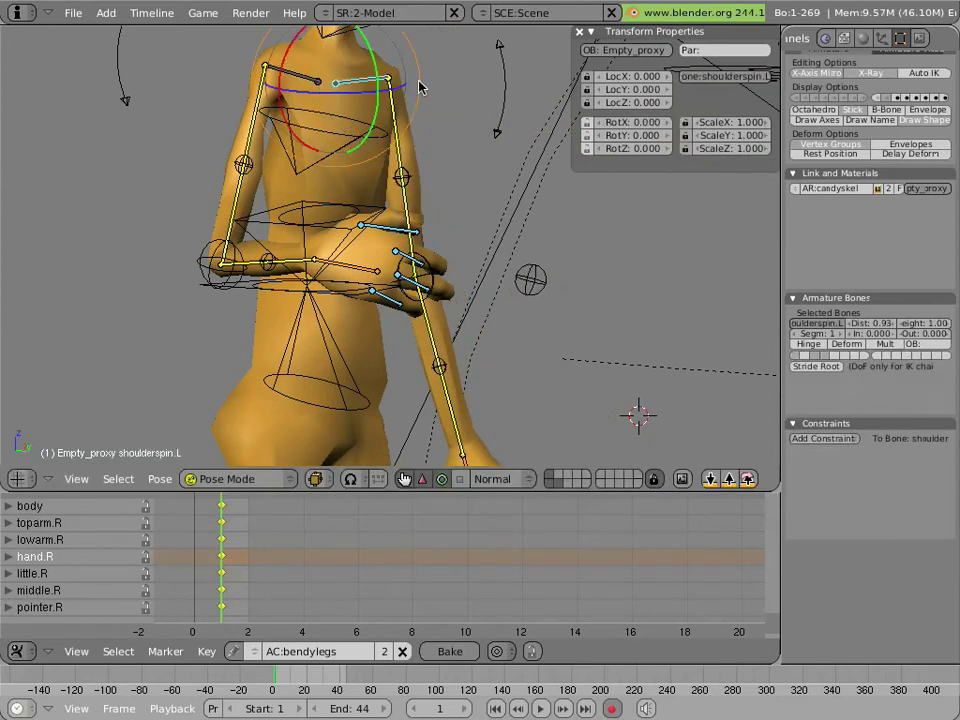
pyautogui.rightClick(289, 63)
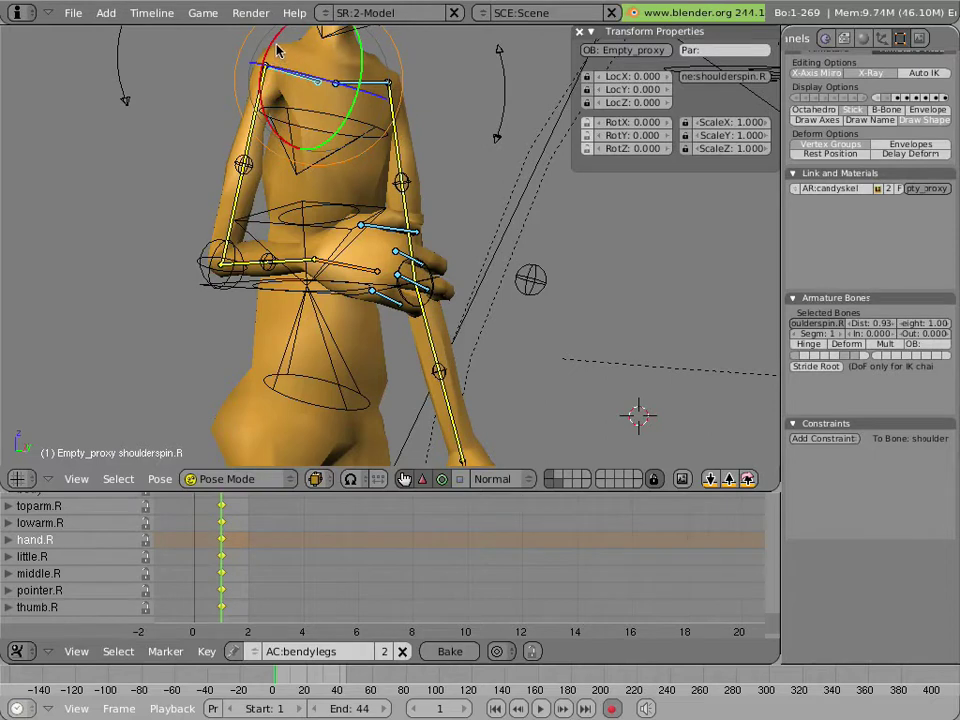
pyautogui.moveTo(277, 50); pyautogui.dragTo(274, 55)
# - Raise the left forearm across the body and turn the left hand inward
pyautogui.keyDown('shift'); pyautogui.moveTo(355, 232); pyautogui.dragTo(366, 285, button='middle'); pyautogui.keyUp('shift')
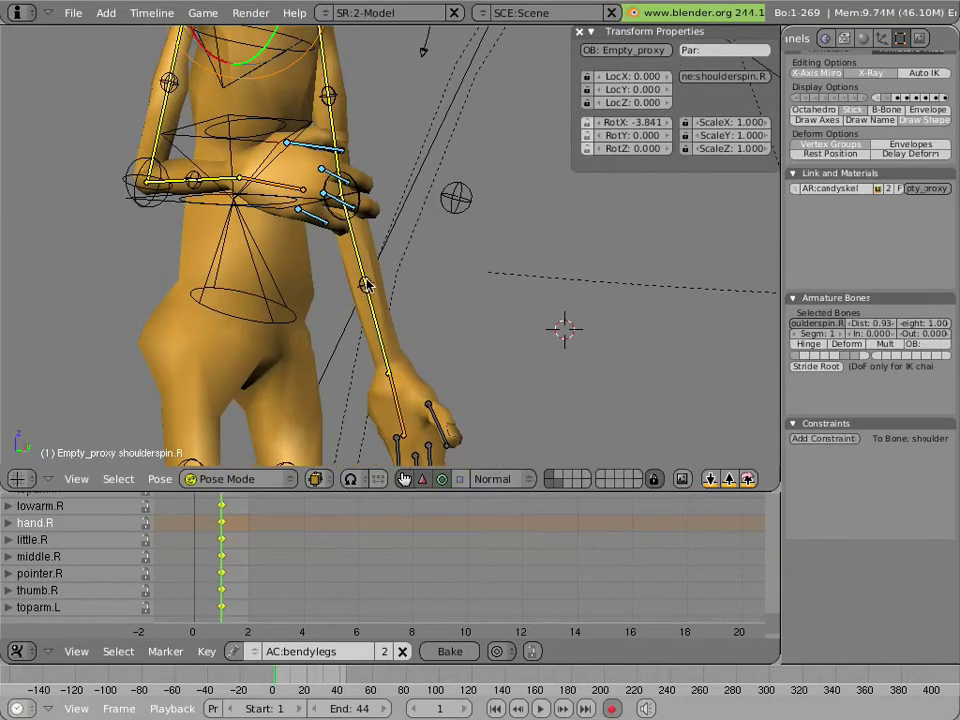
pyautogui.rightClick(366, 276)
pyautogui.moveTo(390, 254)
pyautogui.mouseDown()
pyautogui.moveTo(393, 172)
pyautogui.moveTo(373, 207)
pyautogui.moveTo(395, 208)
pyautogui.mouseUp()
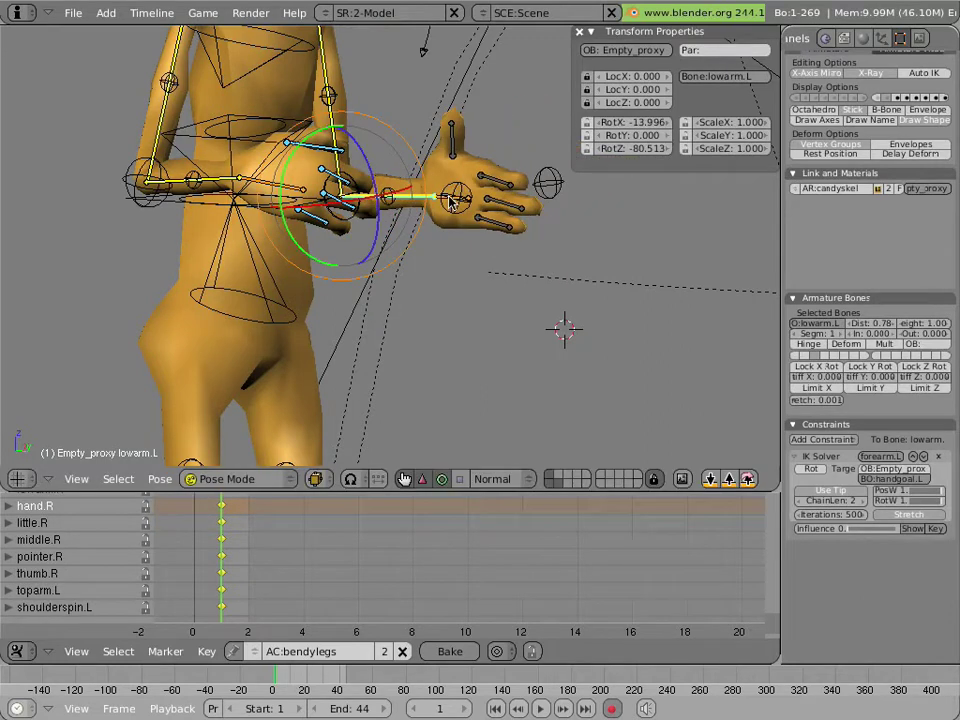
pyautogui.rightClick(450, 200)
pyautogui.press('g')
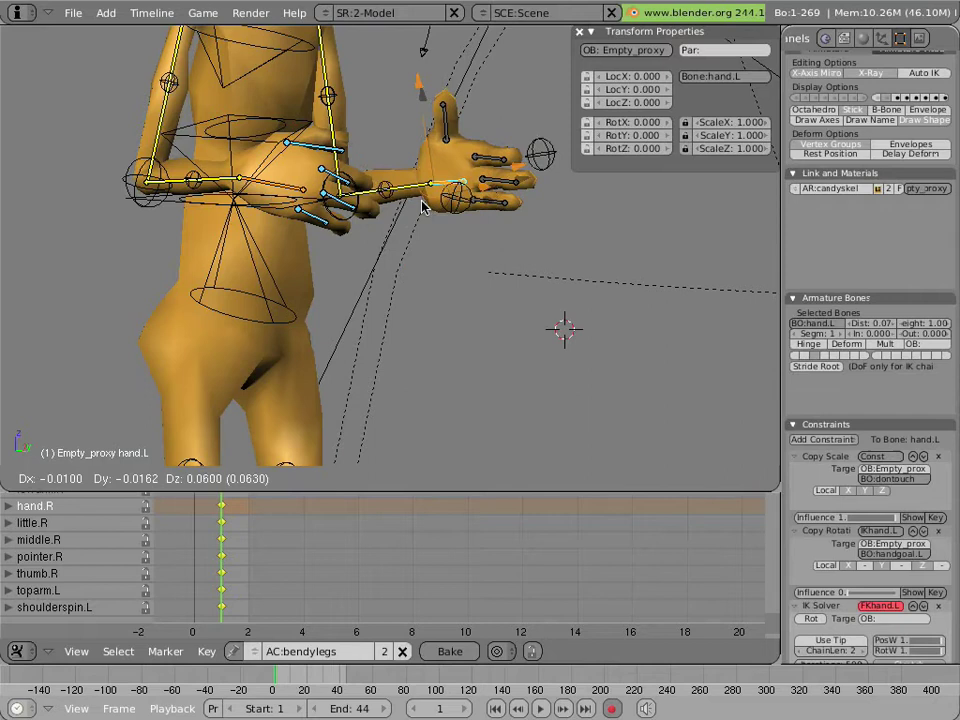
pyautogui.press('Escape')
pyautogui.moveTo(412, 204); pyautogui.dragTo(403, 193)
# - Curl and shrink the left pointer and little fingers, and rotate the left thumb inward
pyautogui.rightClick(403, 192)
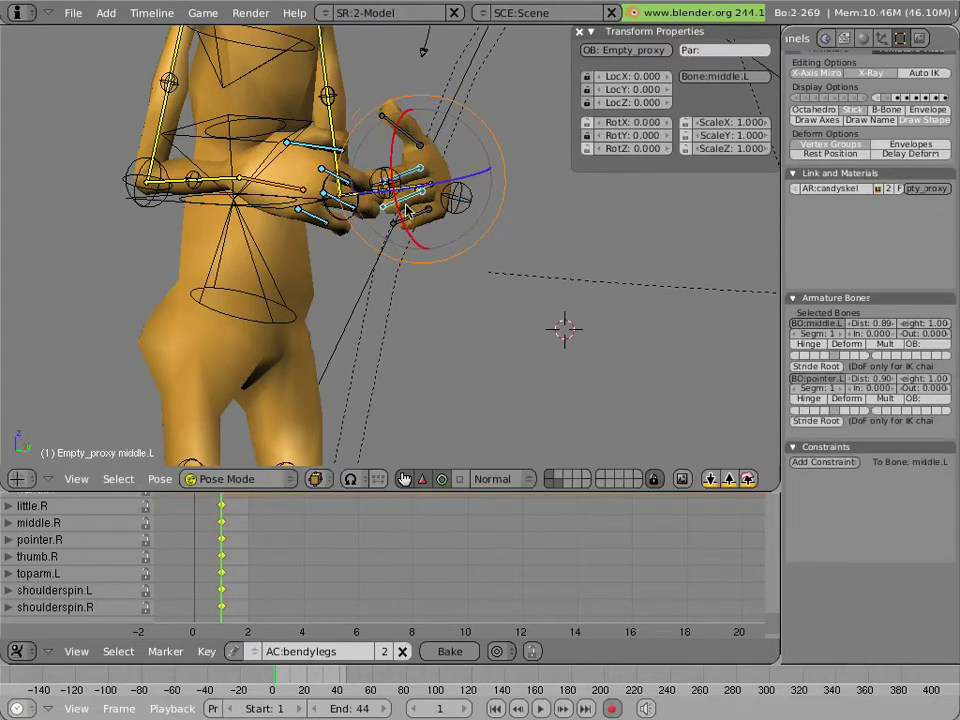
pyautogui.keyDown('shift'); pyautogui.rightClick(413, 220); pyautogui.keyUp('shift')
pyautogui.press('r')
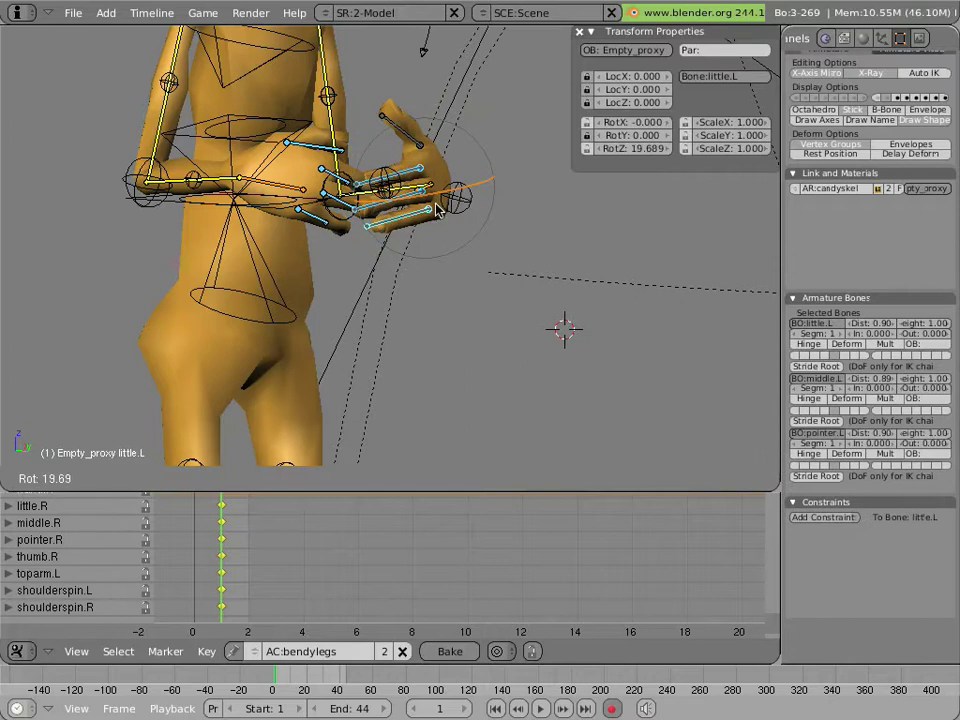
pyautogui.click(393, 257)
pyautogui.press('s')
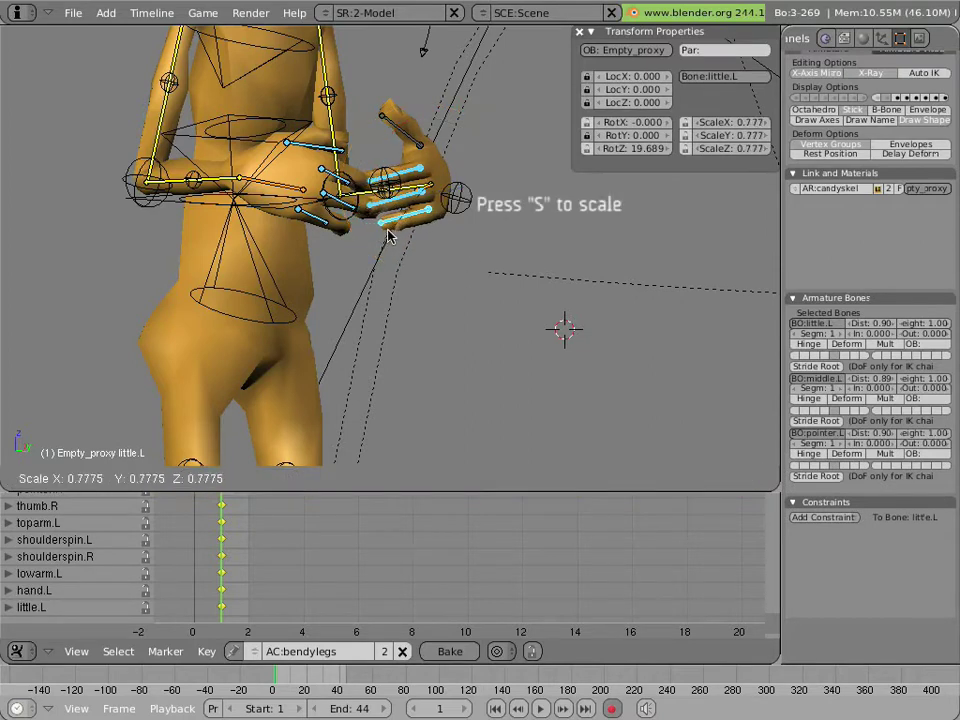
pyautogui.click(393, 222)
pyautogui.rightClick(387, 140)
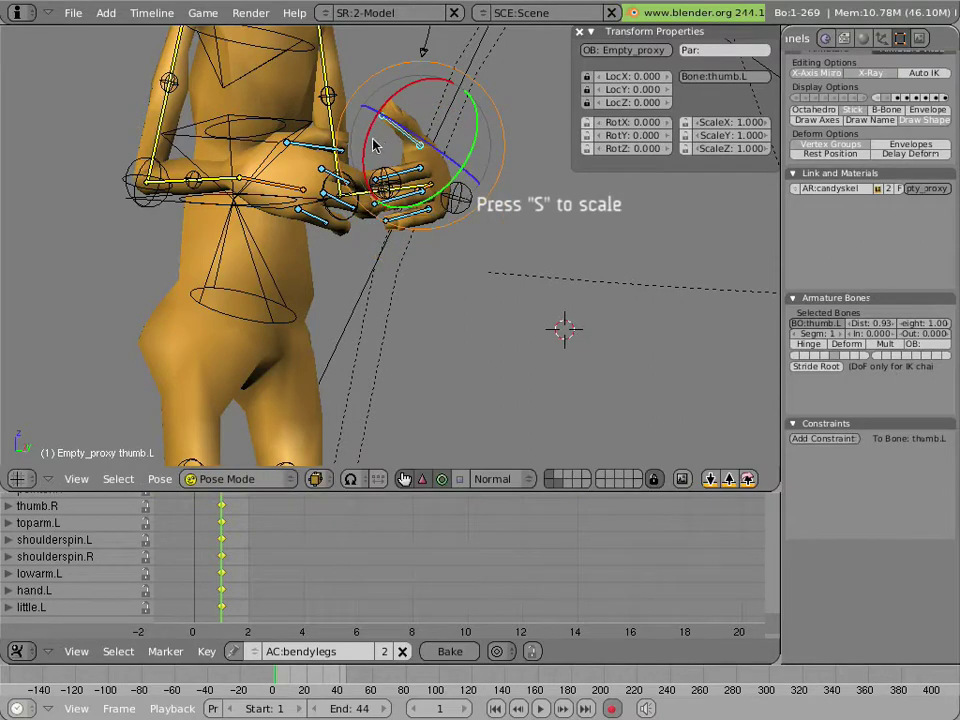
pyautogui.press('r')
pyautogui.click(381, 187)
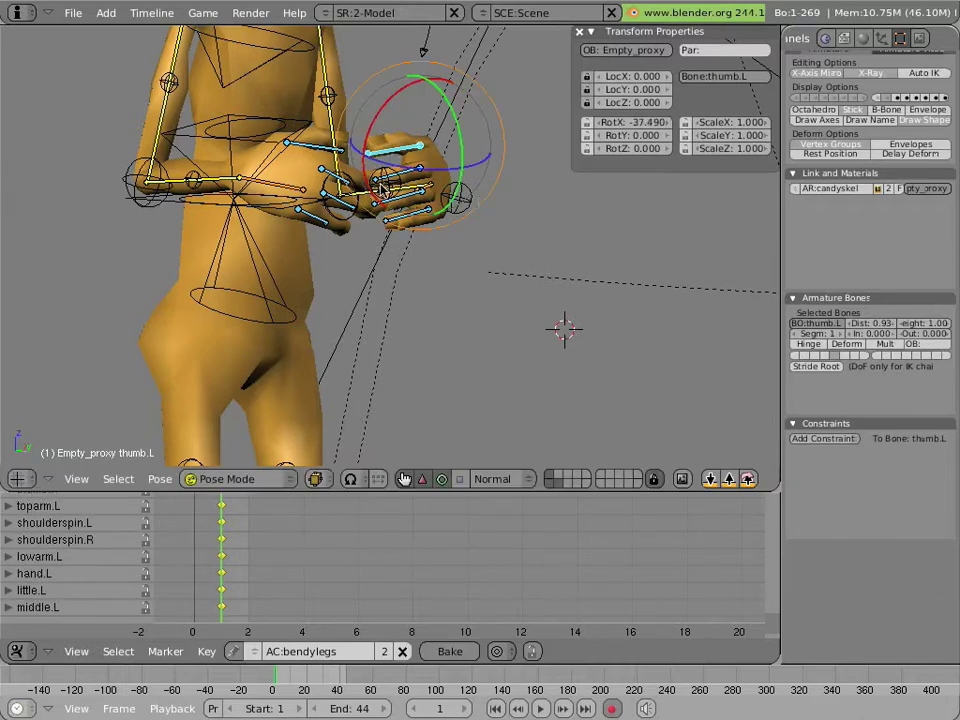
# - Move the left hand so both hands rest together at the belly
pyautogui.scroll(-5, 381, 187)
pyautogui.moveTo(381, 187); pyautogui.dragTo(343, 203, button='middle')
pyautogui.scroll(5, 358, 208)
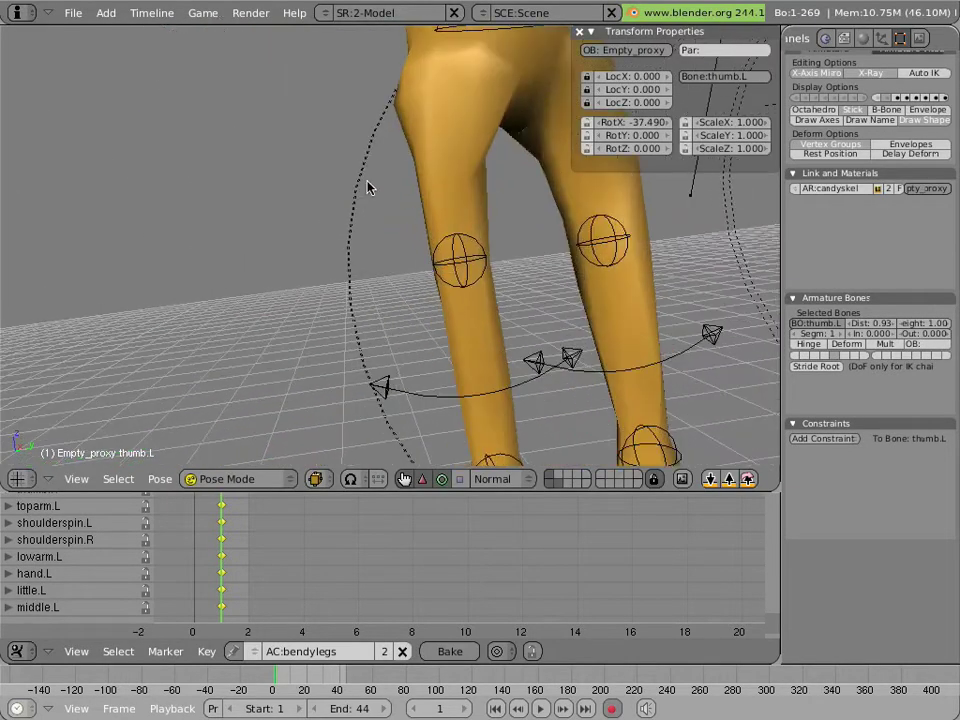
pyautogui.moveTo(343, 274)
pyautogui.keyDown('shift'); pyautogui.mouseDown(button='middle')
pyautogui.moveTo(390, 318)
pyautogui.moveTo(381, 349)
pyautogui.mouseUp(button='middle'); pyautogui.keyUp('shift')
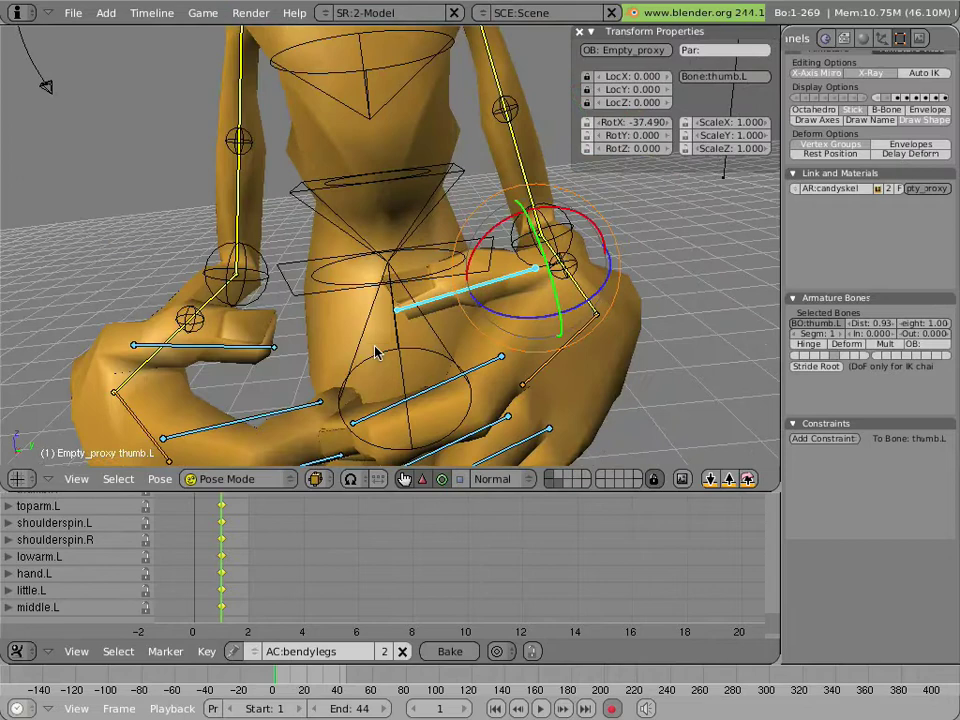
pyautogui.rightClick(537, 389)
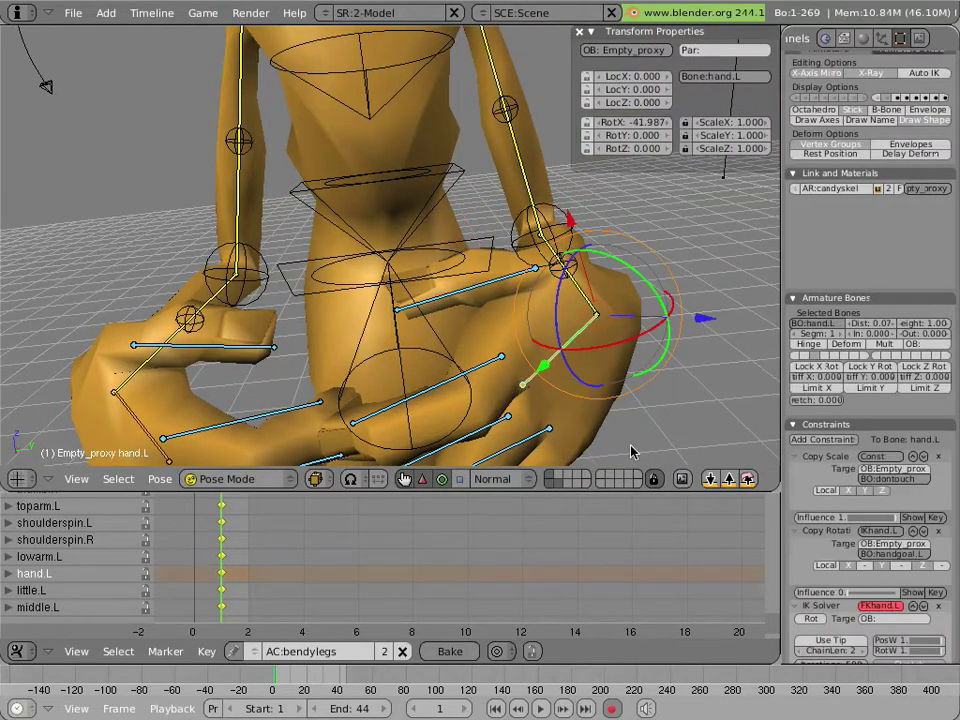
pyautogui.press('g')
pyautogui.click(596, 334)
# - Tilt the neck slightly, leaving the upper back unchanged
pyautogui.scroll(-5, 456, 347)
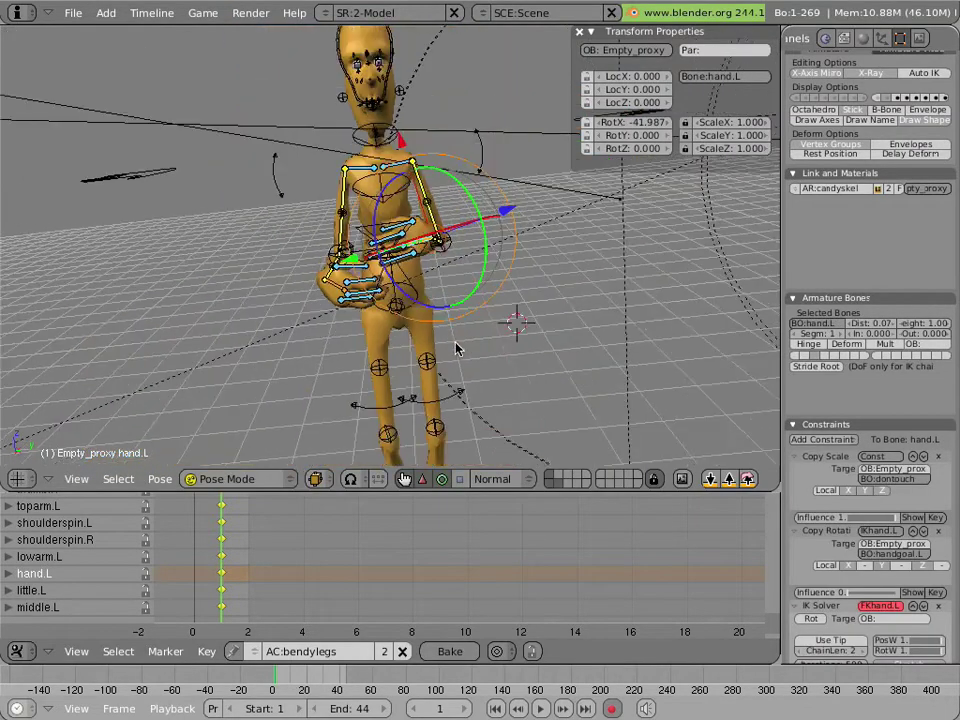
pyautogui.moveTo(454, 343)
pyautogui.mouseDown(button='middle')
pyautogui.moveTo(422, 343)
pyautogui.moveTo(460, 334)
pyautogui.mouseUp(button='middle')
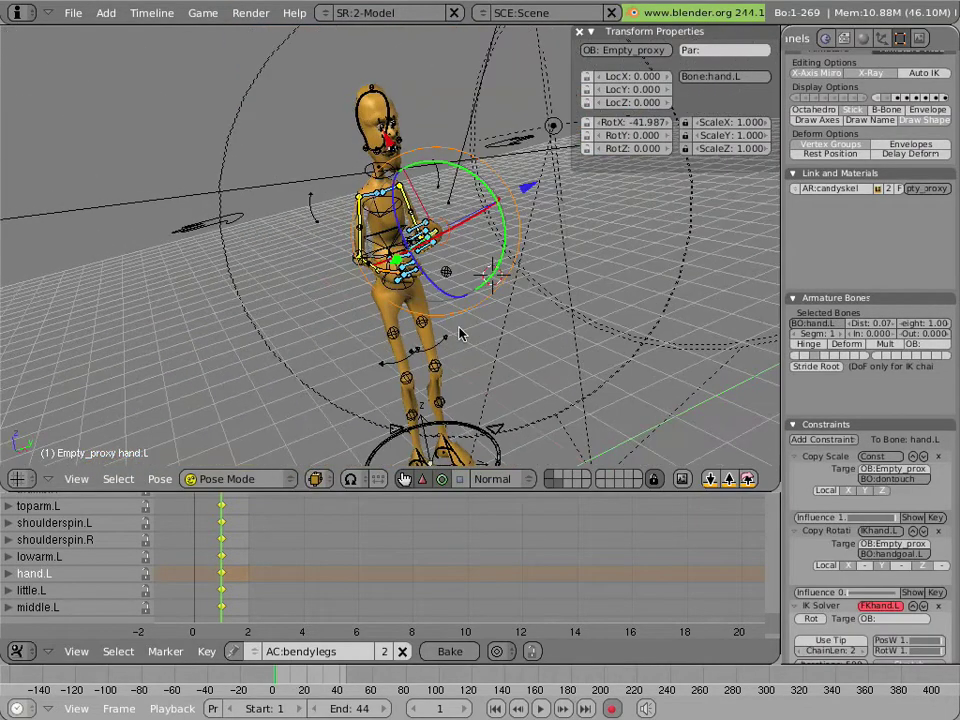
pyautogui.rightClick(400, 212)
pyautogui.press('r')
pyautogui.press('Escape')
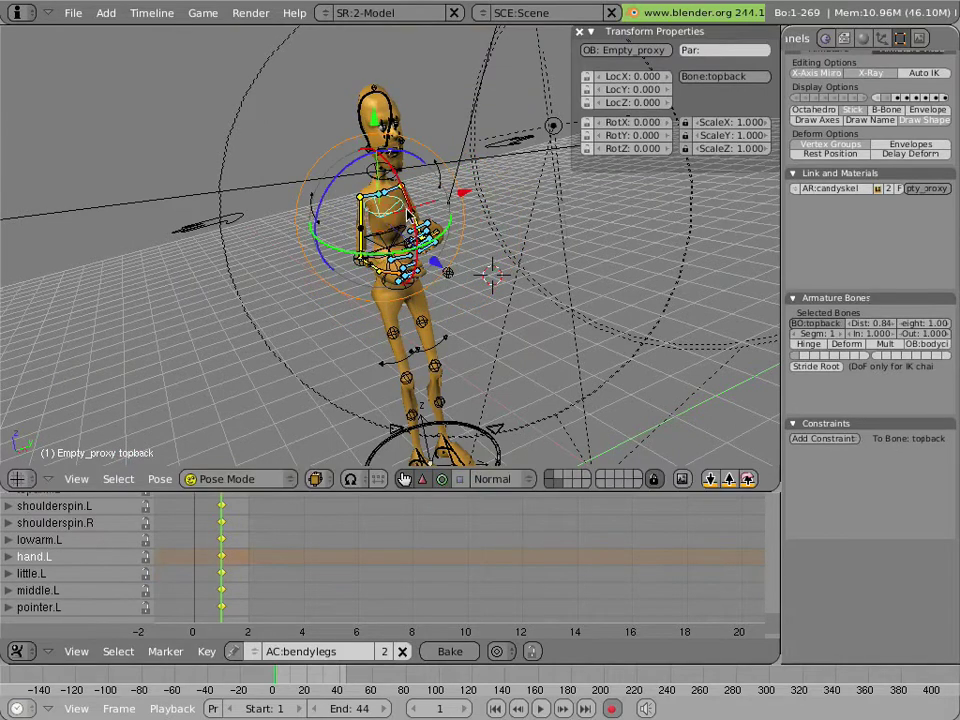
pyautogui.rightClick(415, 177)
pyautogui.press('r')
pyautogui.press('Escape')
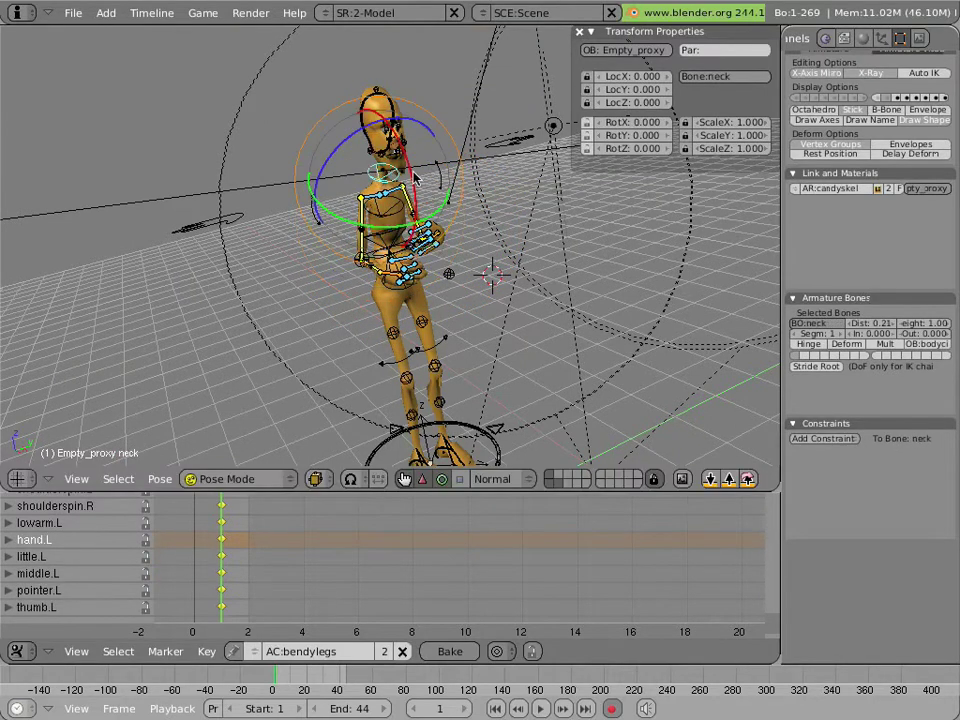
pyautogui.press('r')
pyautogui.click(415, 177)
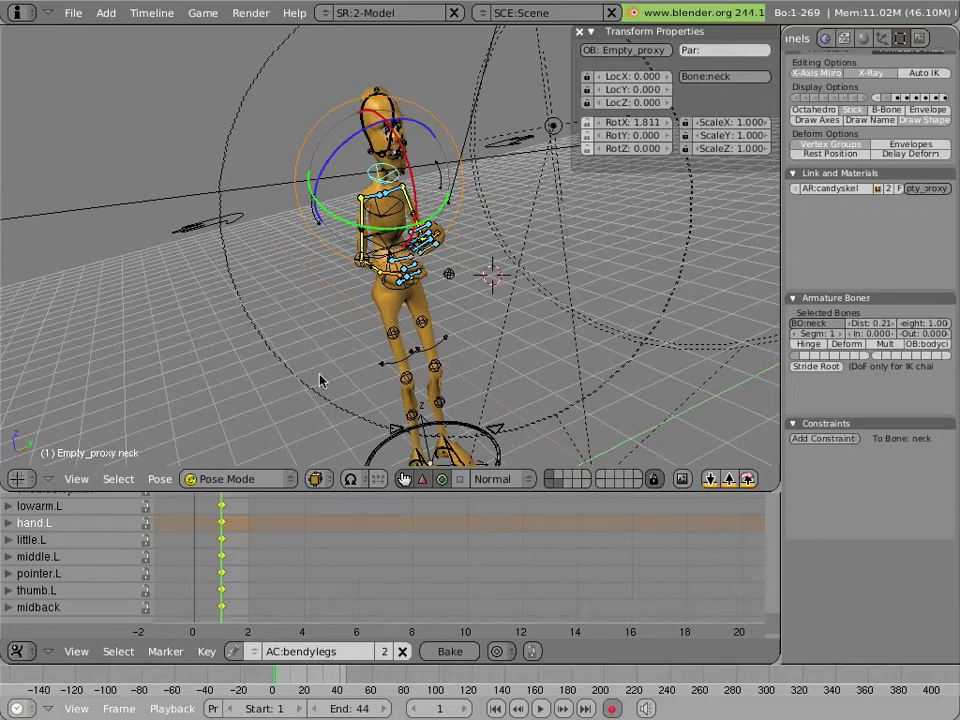
pyautogui.scroll(5, 340, 334)
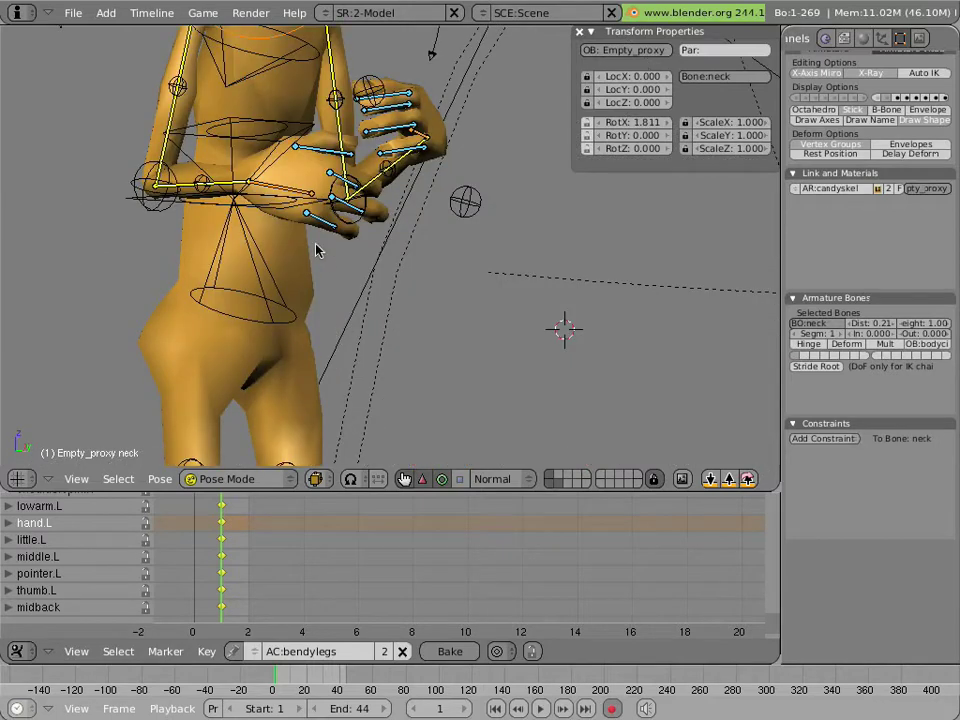
pyautogui.scroll(-1, 291, 204)
pyautogui.scroll(-3, 291, 204)
# - Show only armature layer 2's leg controls, select foot.R and zoom in on the feet
pyautogui.scroll(-3, 352, 276)
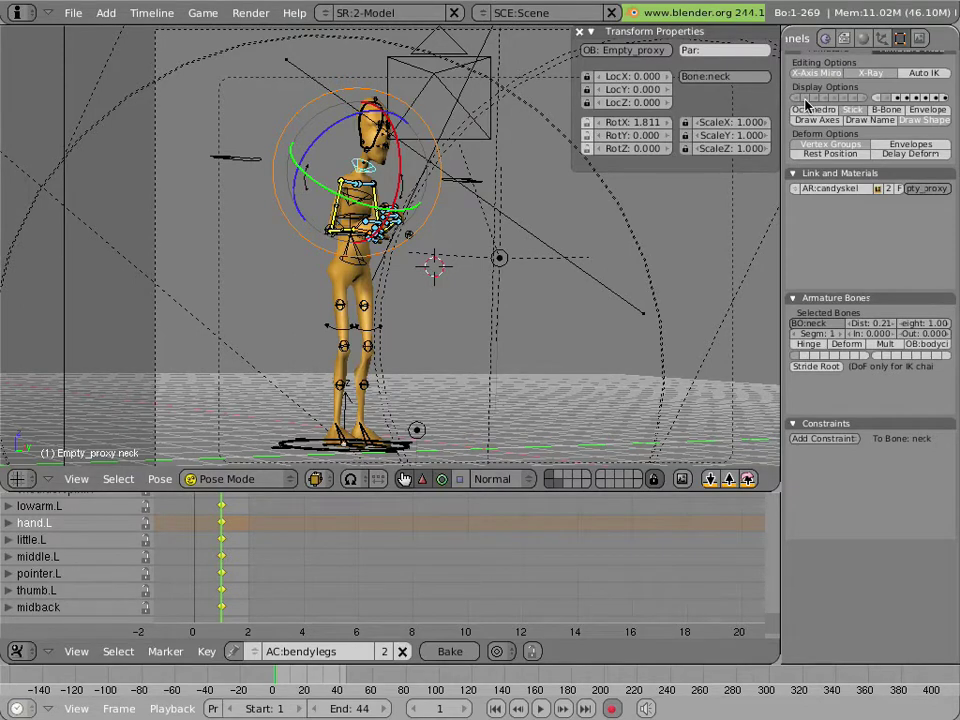
pyautogui.click(806, 100)
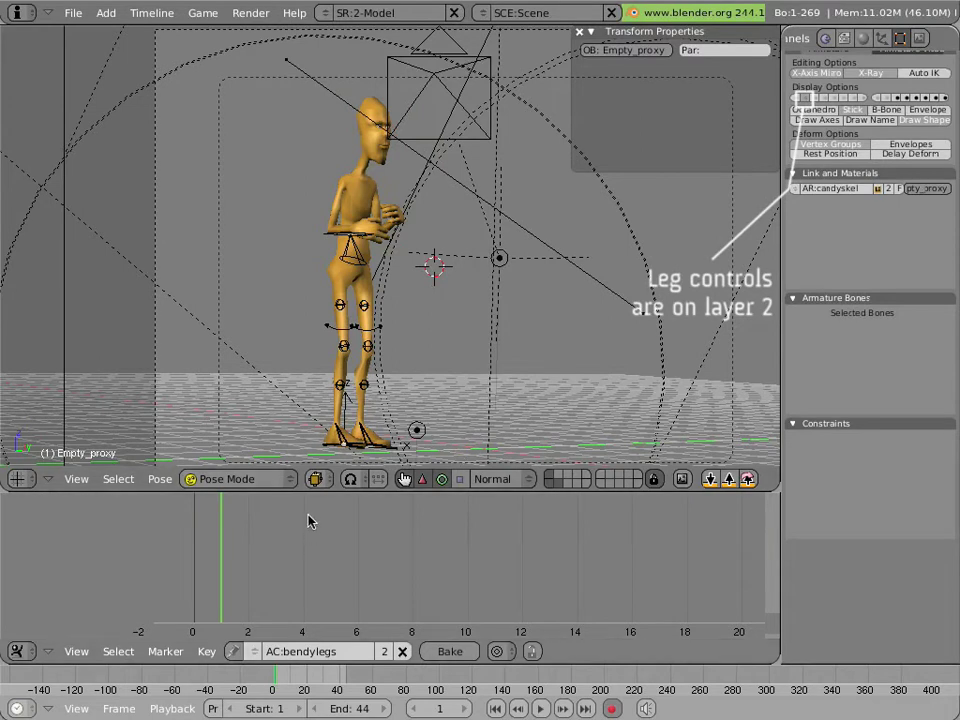
pyautogui.moveTo(265, 310); pyautogui.dragTo(345, 400, button='middle')
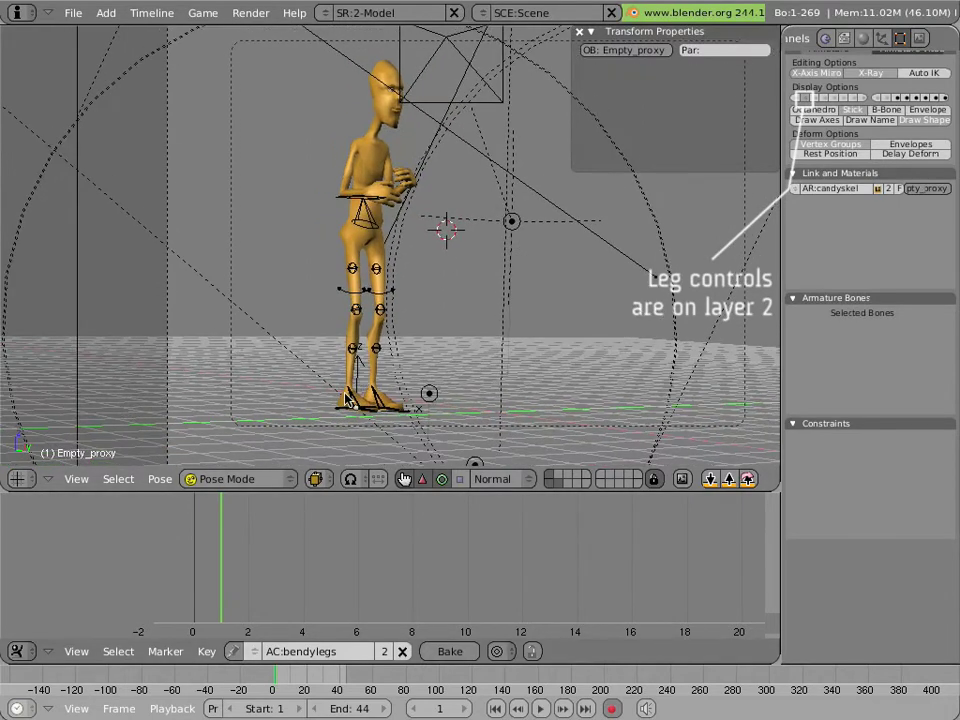
pyautogui.rightClick(345, 402)
pyautogui.press('g')
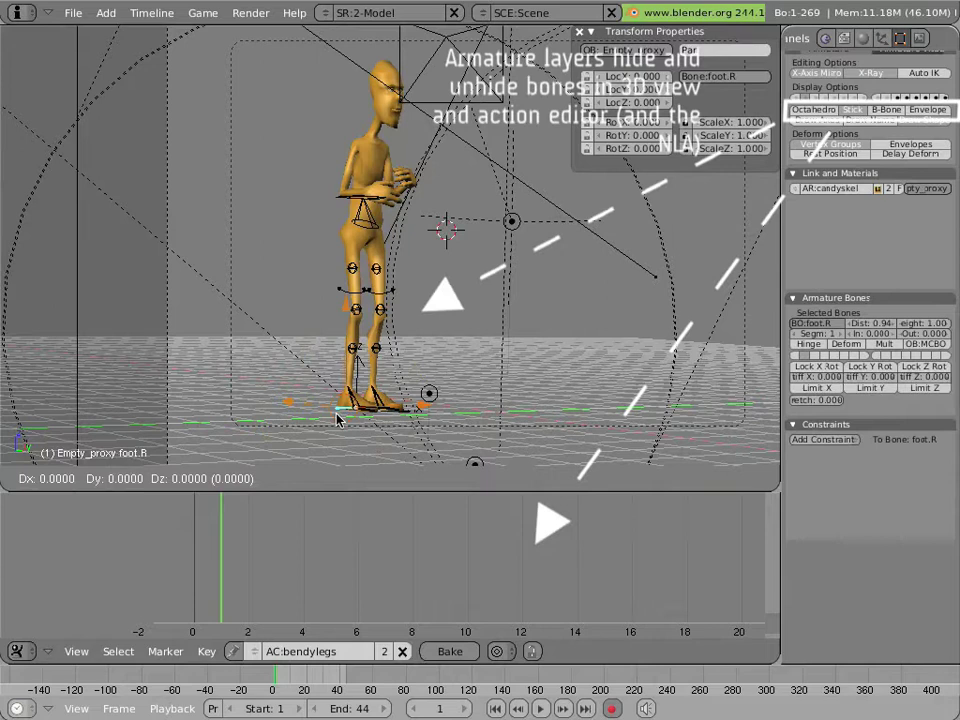
pyautogui.rightClick(337, 420)
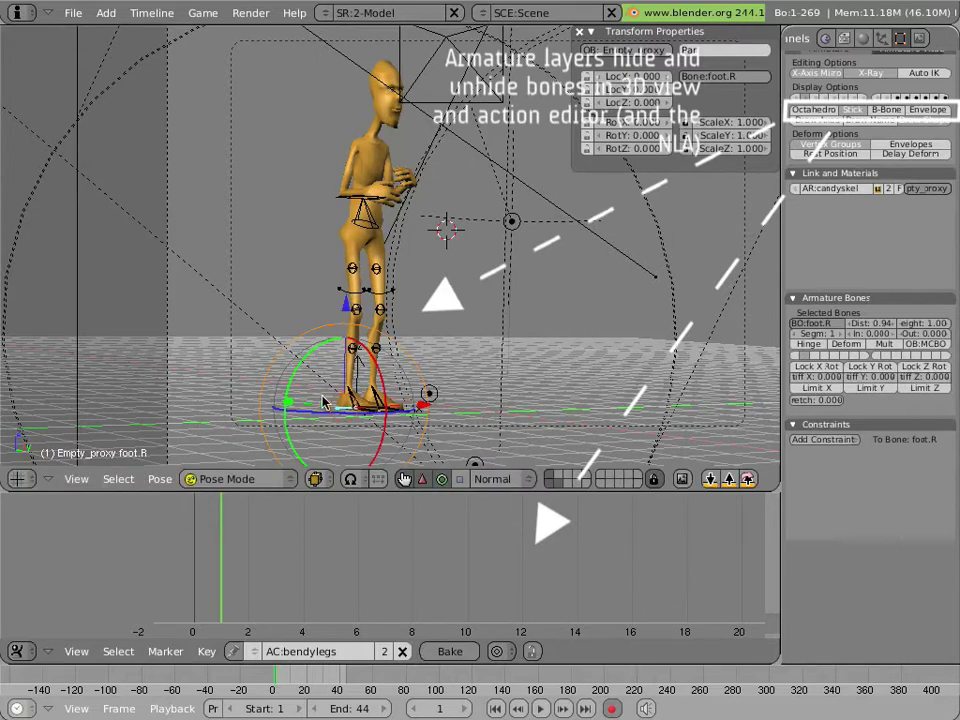
pyautogui.press('KP_Decimal')
# - Key location and rotation for both foot controls at frame 1
pyautogui.keyDown('shift'); pyautogui.rightClick(403, 336); pyautogui.keyUp('shift')
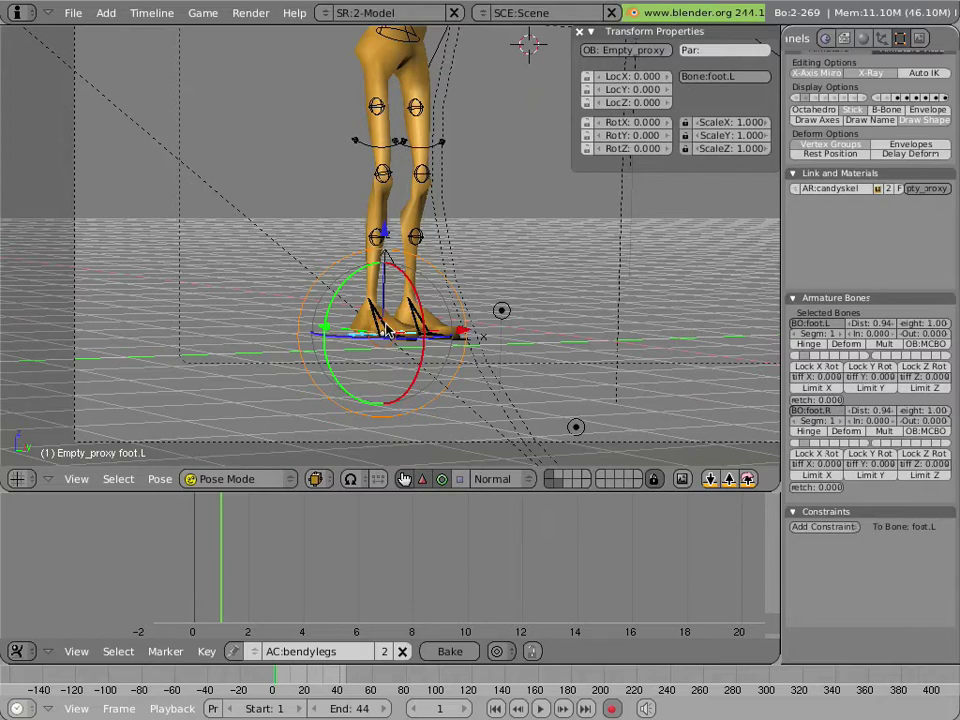
pyautogui.press('i')
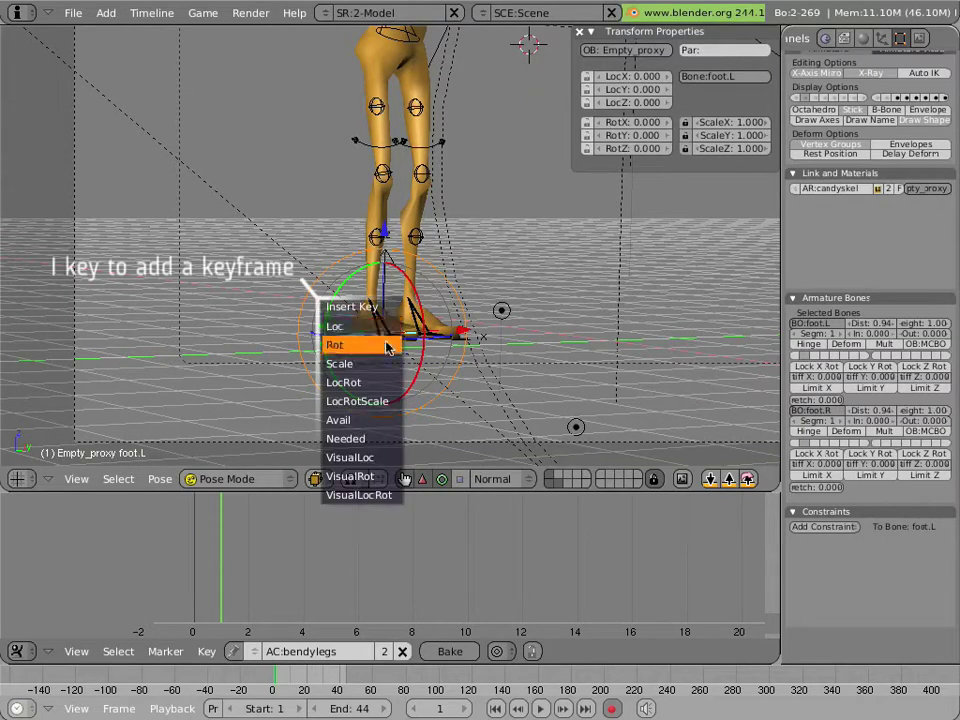
pyautogui.click(390, 382)
# - Nudge the torso and key the torso and lowback bones at frame 1
pyautogui.keyDown('shift'); pyautogui.moveTo(429, 175); pyautogui.dragTo(418, 213, button='middle'); pyautogui.keyUp('shift')
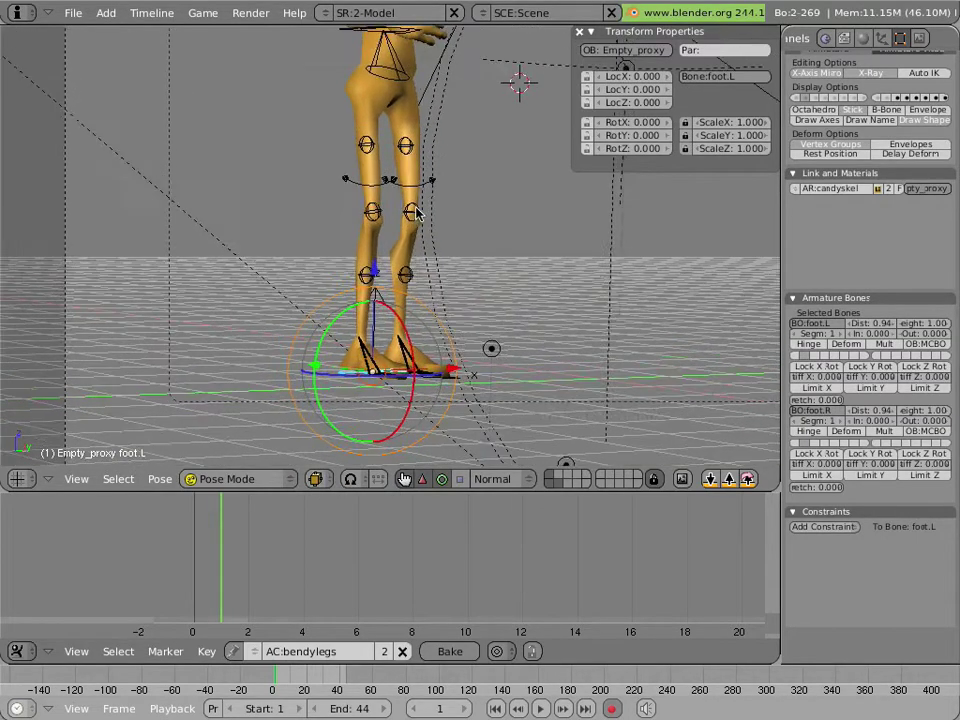
pyautogui.keyDown('shift'); pyautogui.scroll(5, 416, 207); pyautogui.keyUp('shift')
pyautogui.rightClick(388, 165)
pyautogui.press('g')
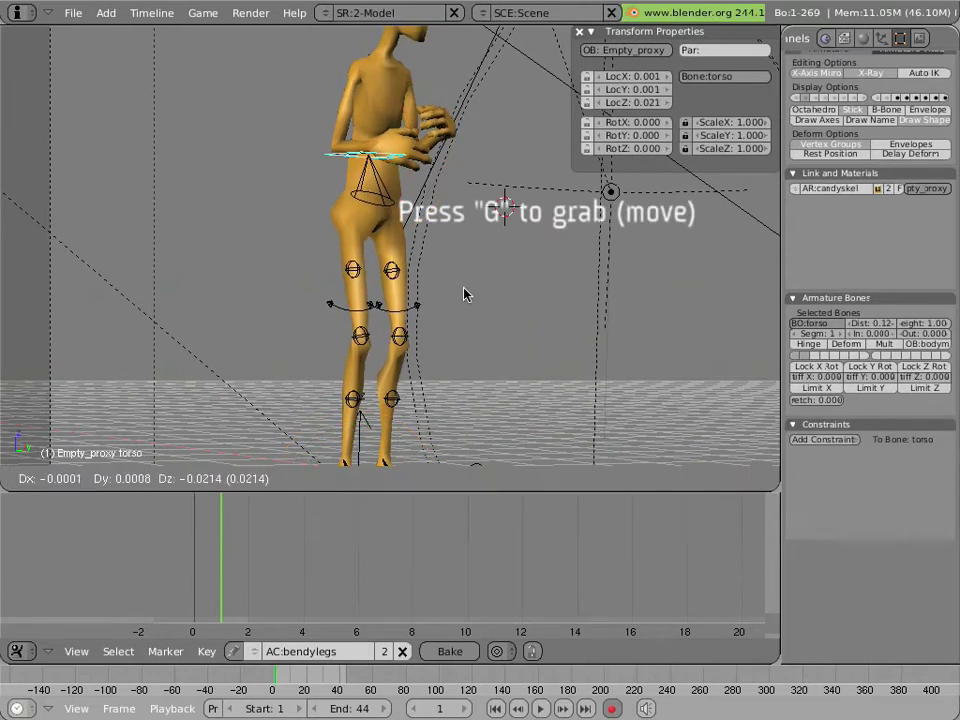
pyautogui.click(464, 293)
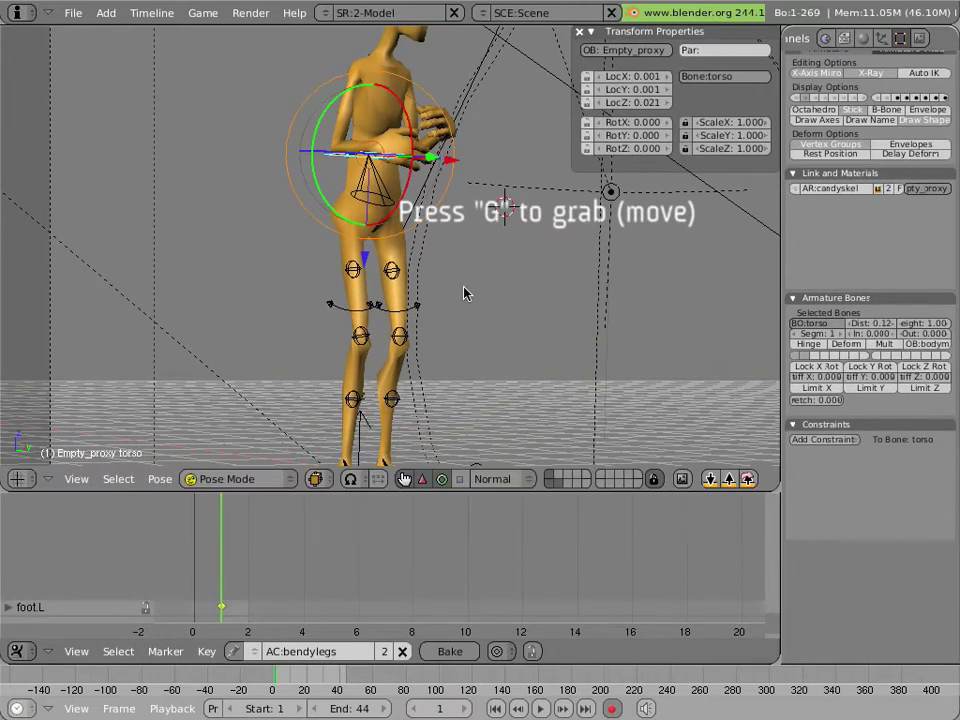
pyautogui.rightClick(370, 185)
pyautogui.press('r')
pyautogui.click(380, 300)
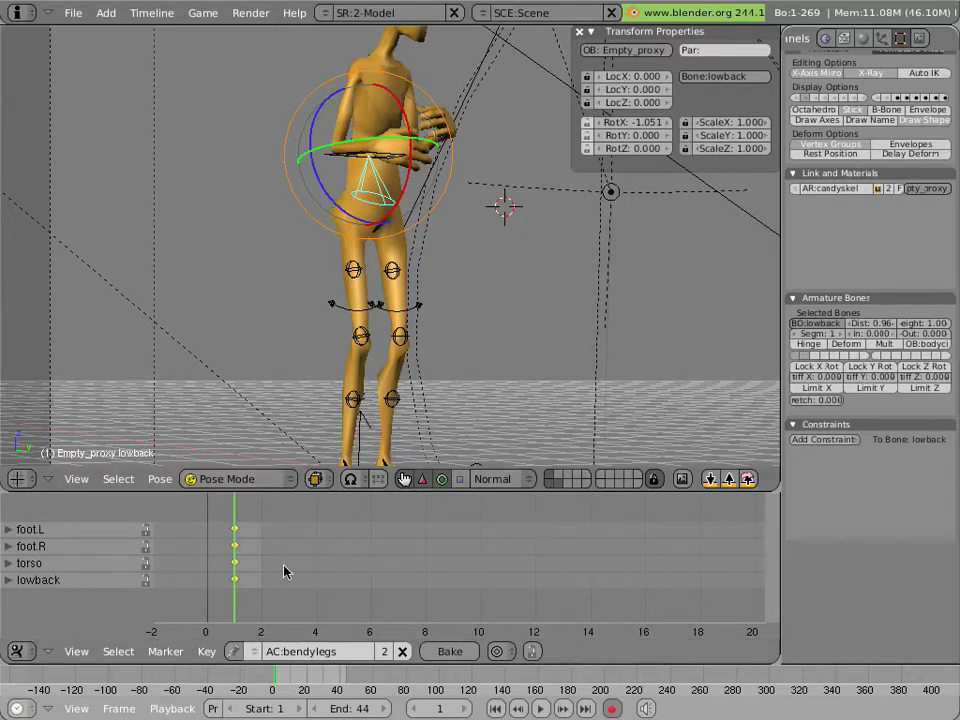
# - At frame 16, raise the torso vertically so the legs stretch long, and key it
pyautogui.moveTo(325, 570); pyautogui.dragTo(653, 596)
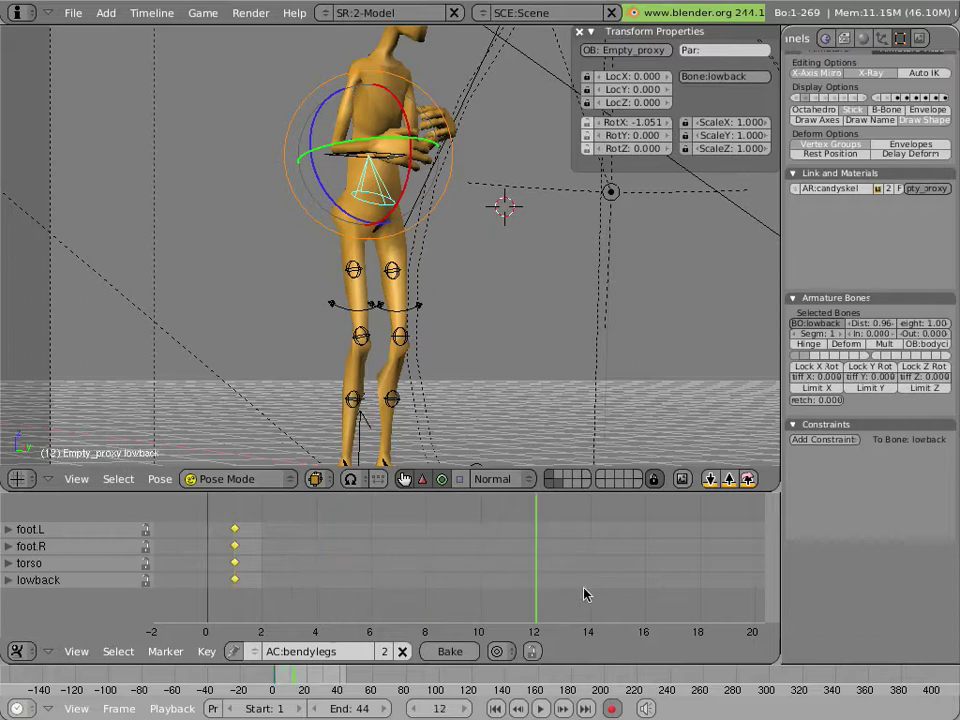
pyautogui.press('KP_0')
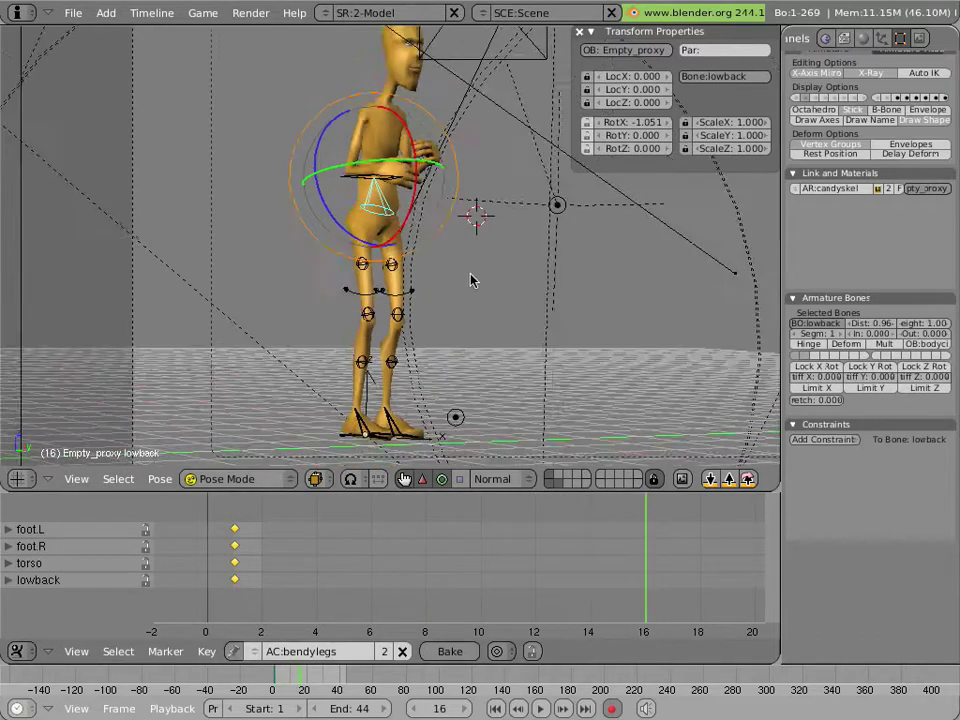
pyautogui.rightClick(397, 260)
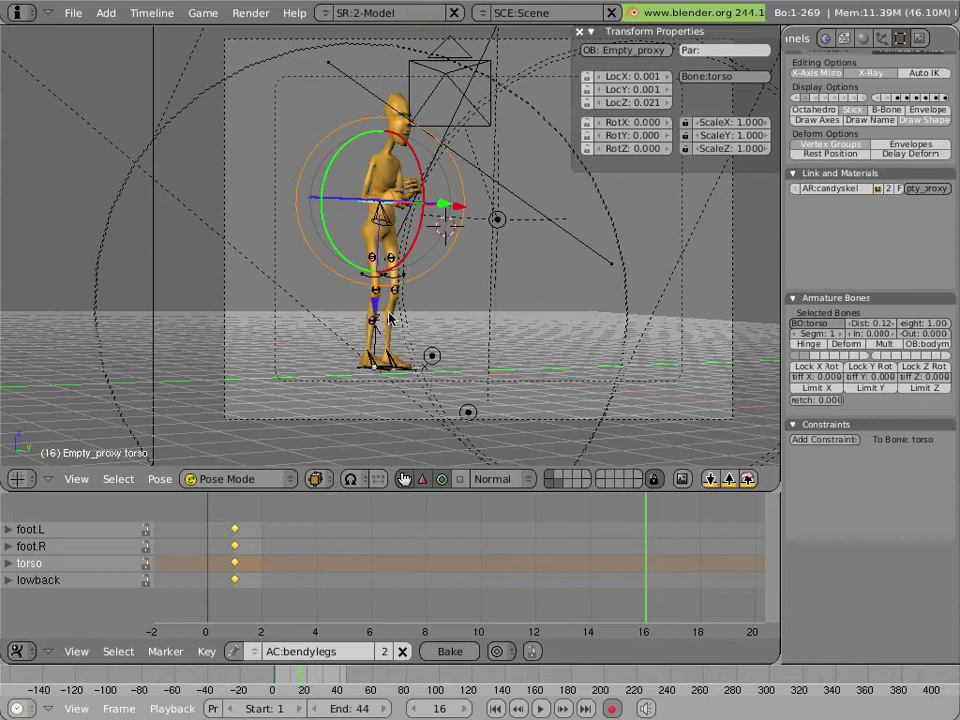
pyautogui.press('g')
pyautogui.press('z')
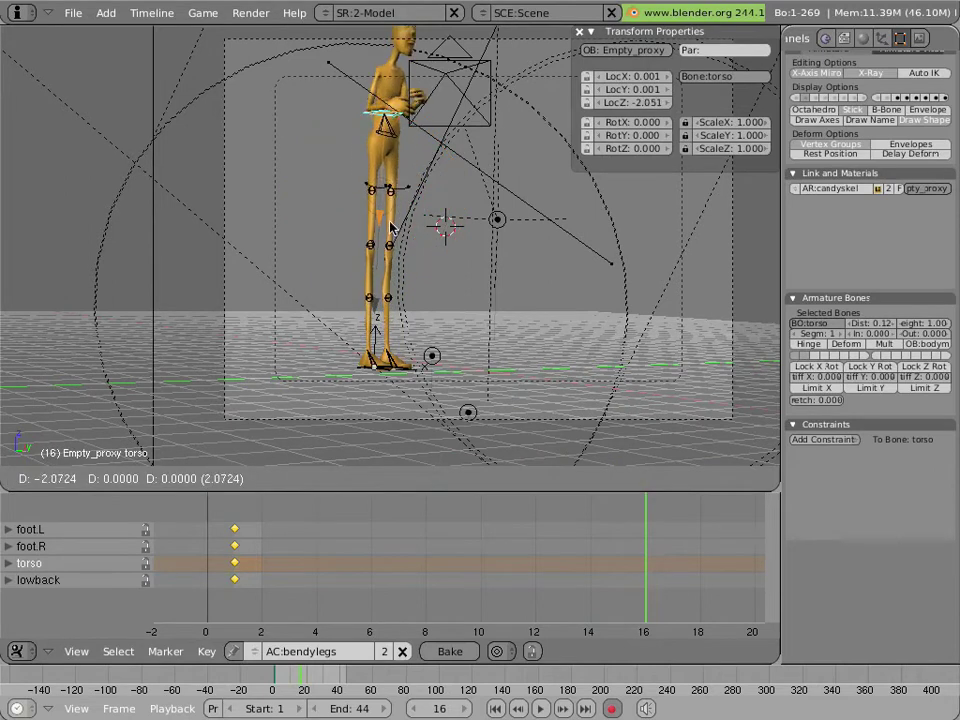
pyautogui.click(400, 170)
pyautogui.press('i')
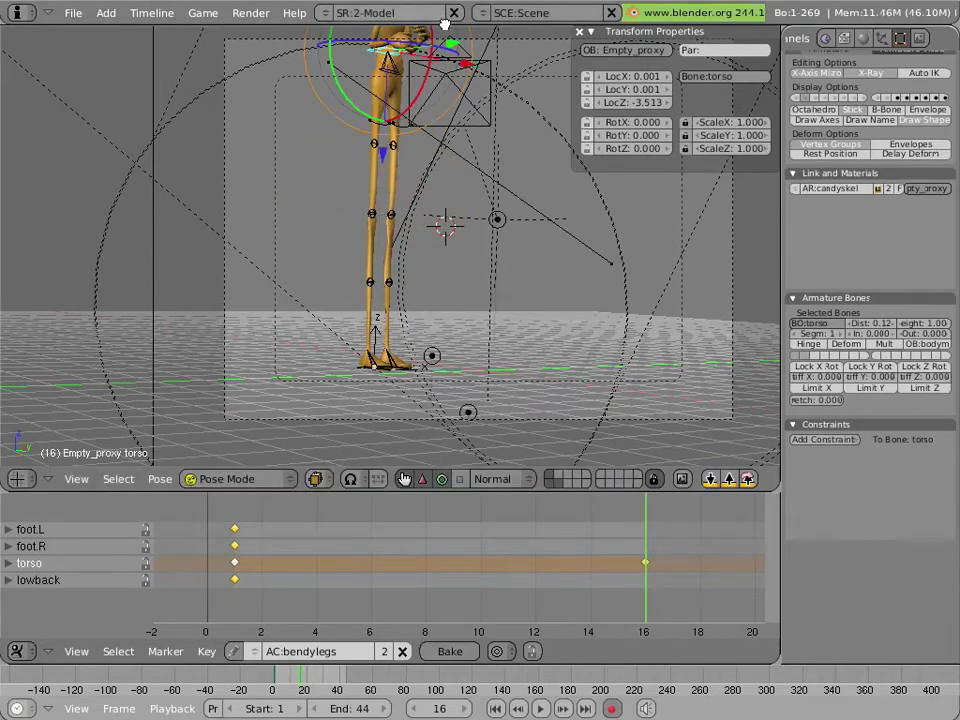
pyautogui.press('g')
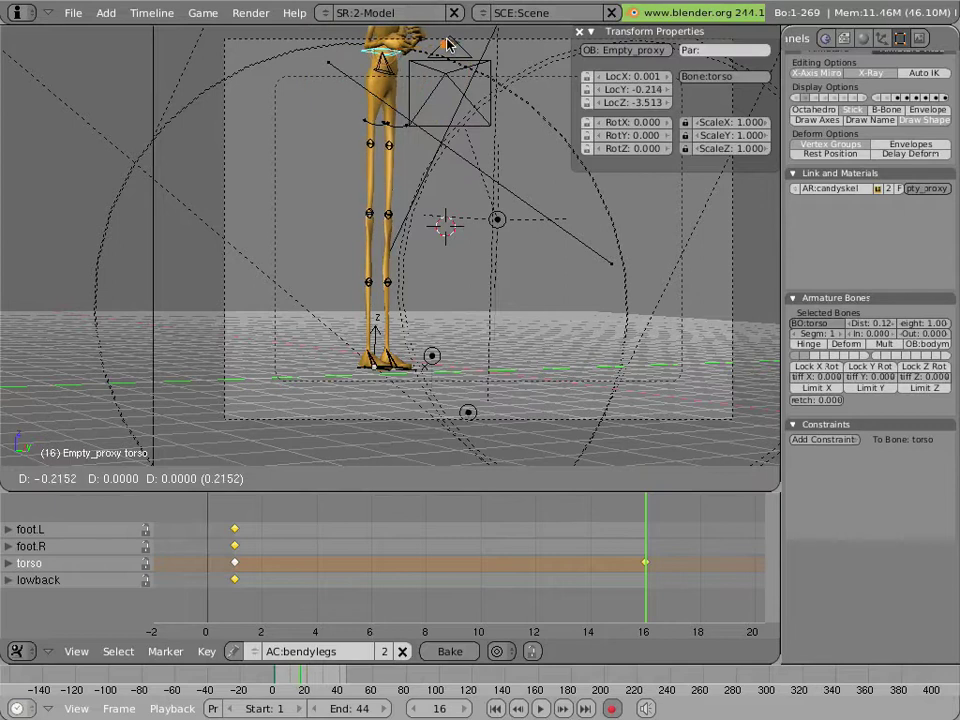
pyautogui.click(366, 124)
pyautogui.press('g')
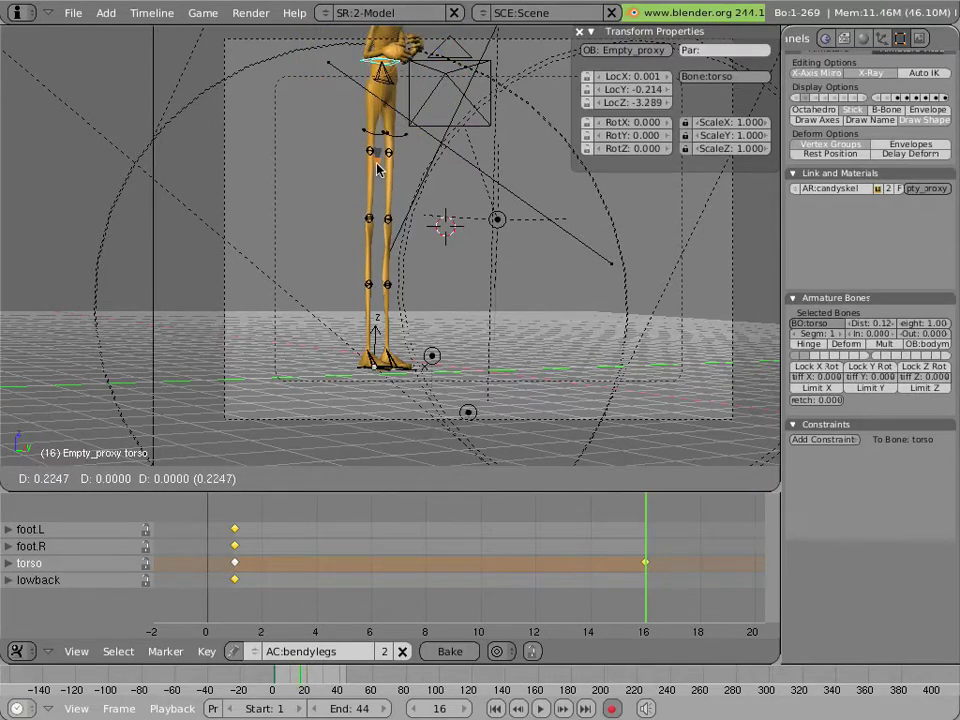
pyautogui.click(376, 180)
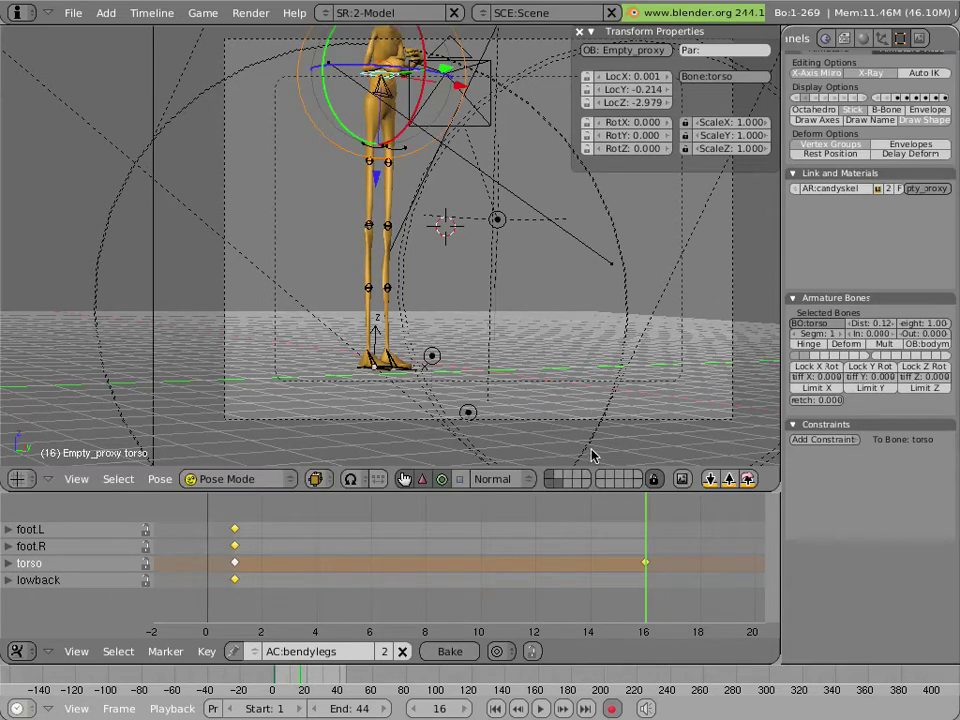
# - Key the torso lowered into a crouch at frame 5, then check frames 10 to 16
pyautogui.press('Left')
pyautogui.press('Left')
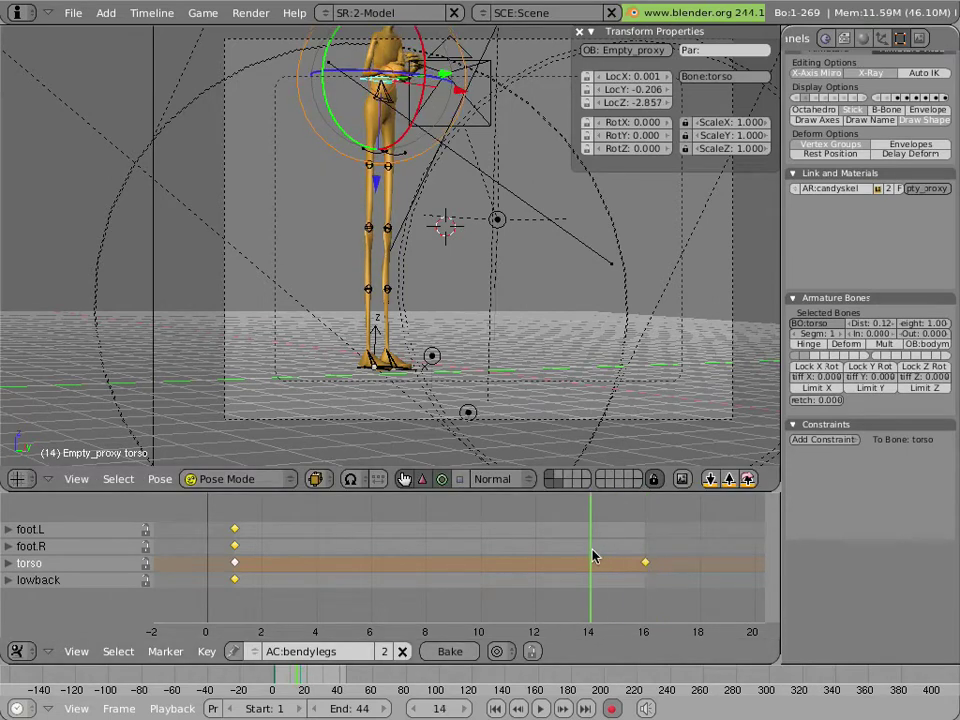
pyautogui.press('Left')
pyautogui.moveTo(557, 553)
pyautogui.mouseDown()
pyautogui.moveTo(306, 521)
pyautogui.moveTo(347, 521)
pyautogui.mouseUp()
pyautogui.press('g')
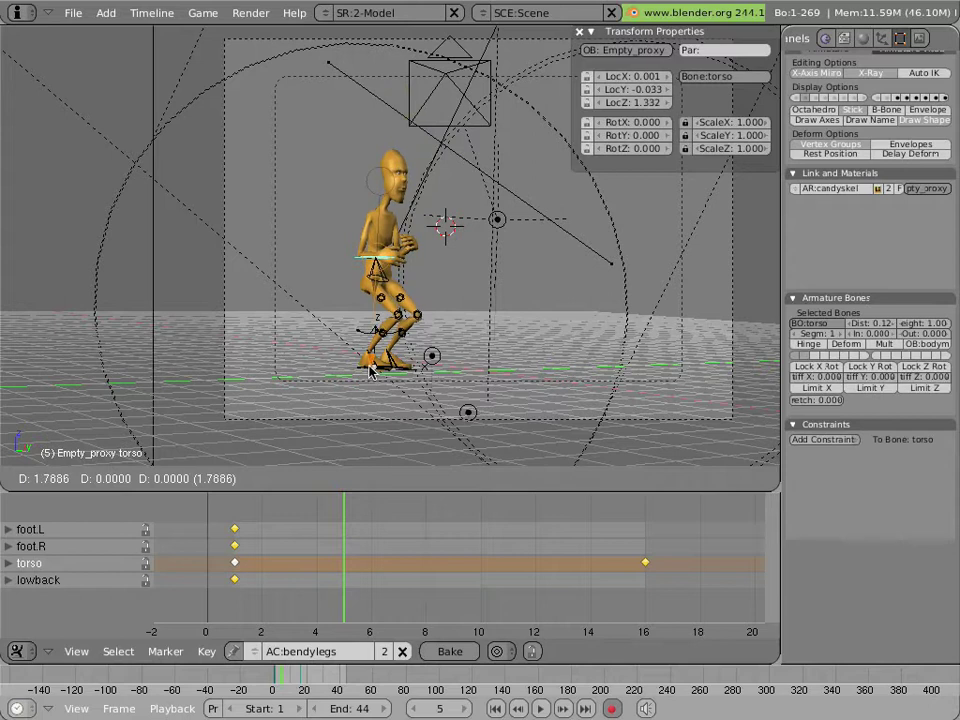
pyautogui.click(370, 370)
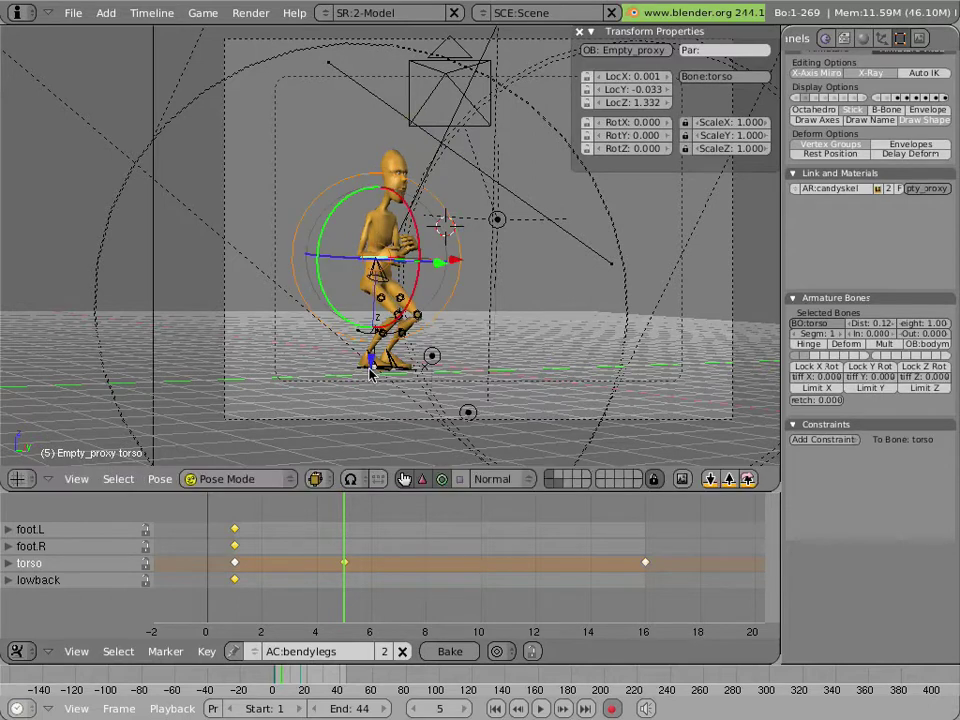
pyautogui.click(480, 575)
pyautogui.moveTo(542, 579)
pyautogui.mouseDown()
pyautogui.moveTo(657, 594)
pyautogui.moveTo(581, 585)
pyautogui.moveTo(679, 587)
pyautogui.moveTo(585, 590)
pyautogui.mouseUp()
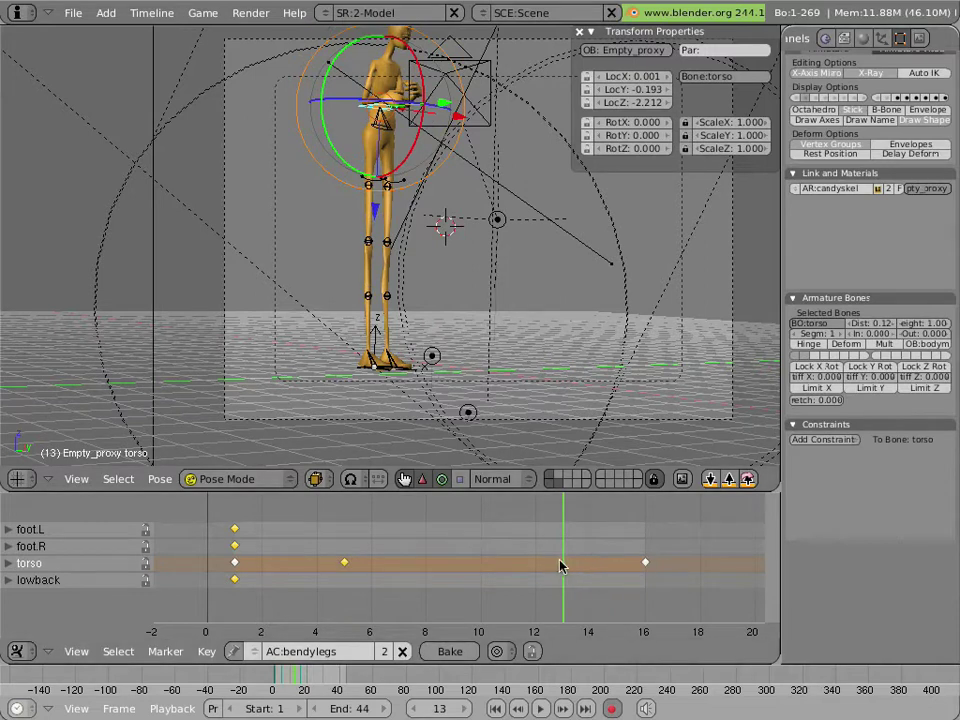
pyautogui.press('Left')
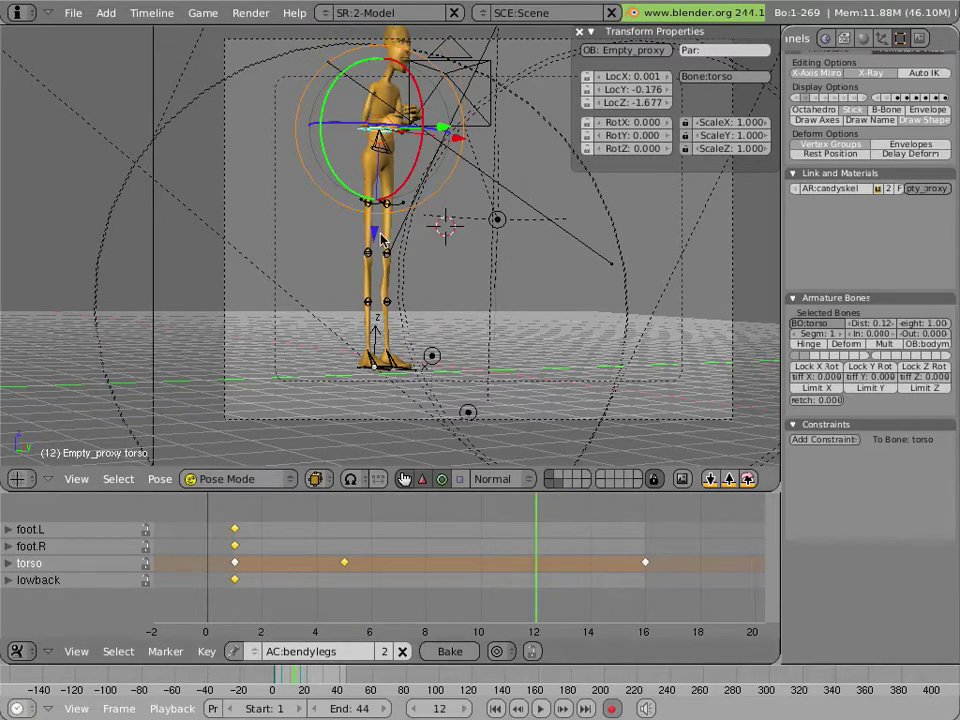
# - Key a lowered torso at frame 12 and play the animation from frame 1
pyautogui.press('g')
pyautogui.click(462, 455)
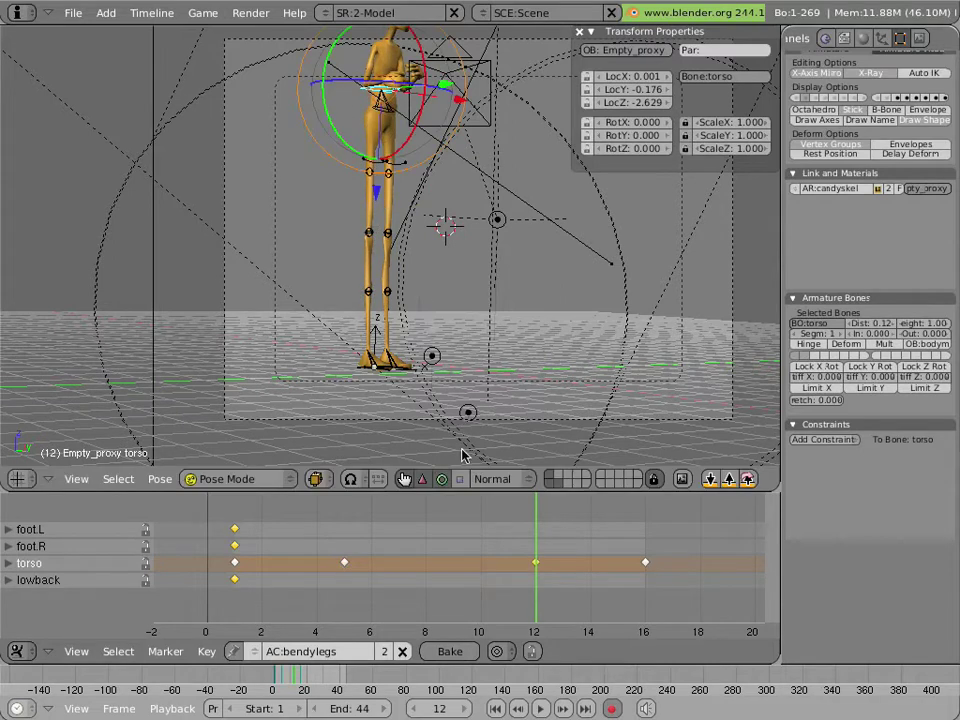
pyautogui.press('Left')
pyautogui.press('Left')
pyautogui.press('Left')
pyautogui.press('Left')
pyautogui.press('Left')
pyautogui.press('Left')
pyautogui.press('Left')
pyautogui.press('Left')
pyautogui.press('Left')
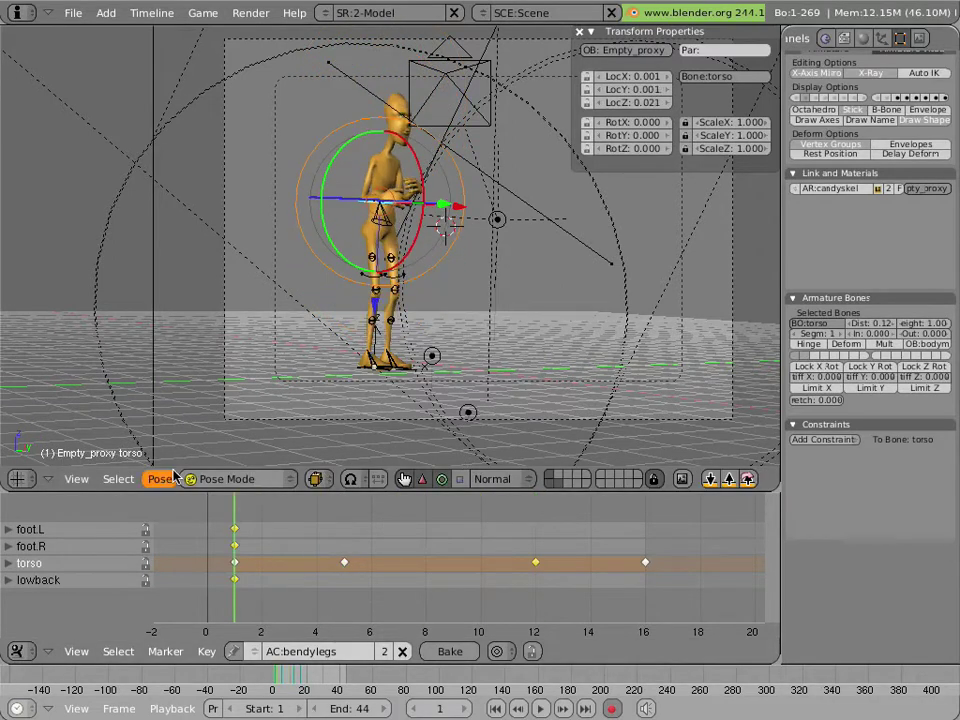
pyautogui.hotkey('alt', 'a')
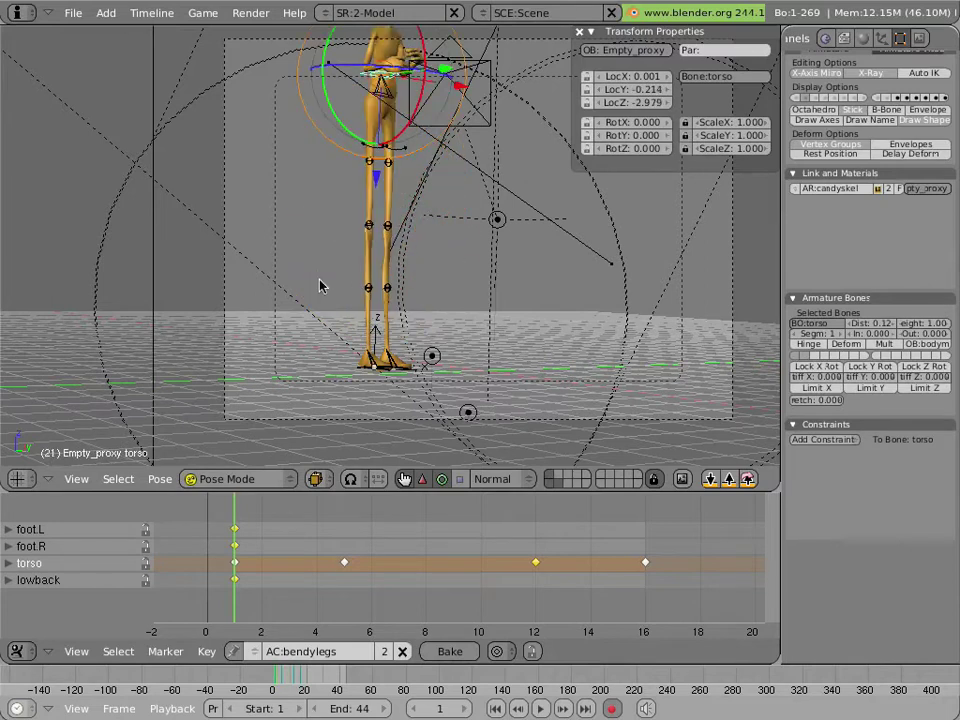
pyautogui.press('Escape')
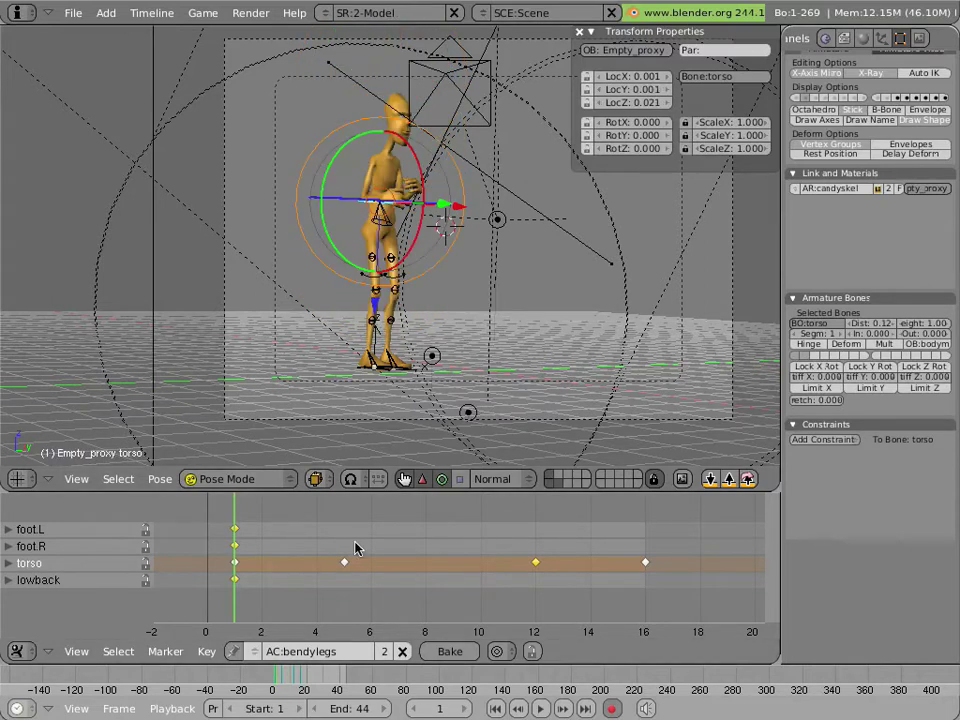
# - Delete the torso's frame-12 keyframe and replay the animation
pyautogui.rightClick(535, 564)
pyautogui.press('x')
pyautogui.click(527, 565)
pyautogui.hotkey('alt', 'a')
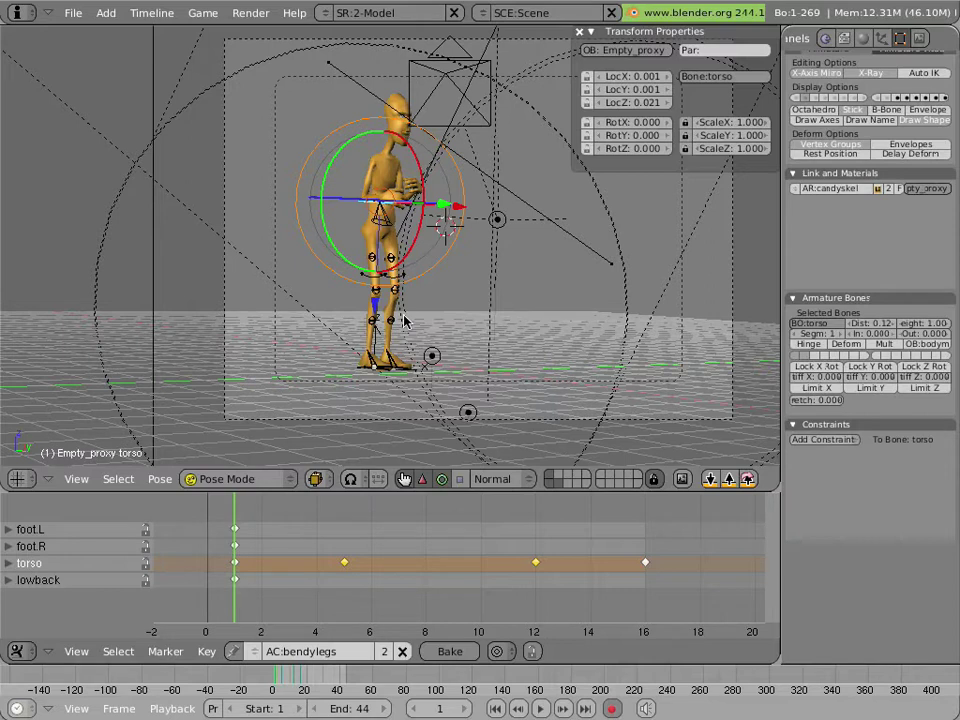
pyautogui.hotkey('alt', 'a')
pyautogui.hotkey('alt', 'a')
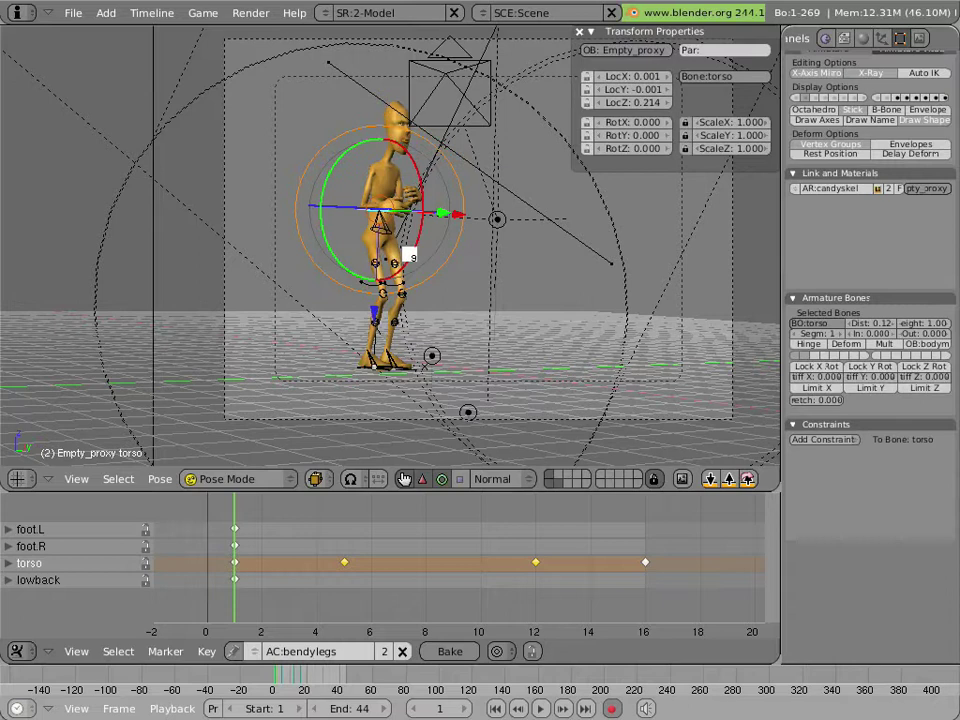
pyautogui.press('Escape')
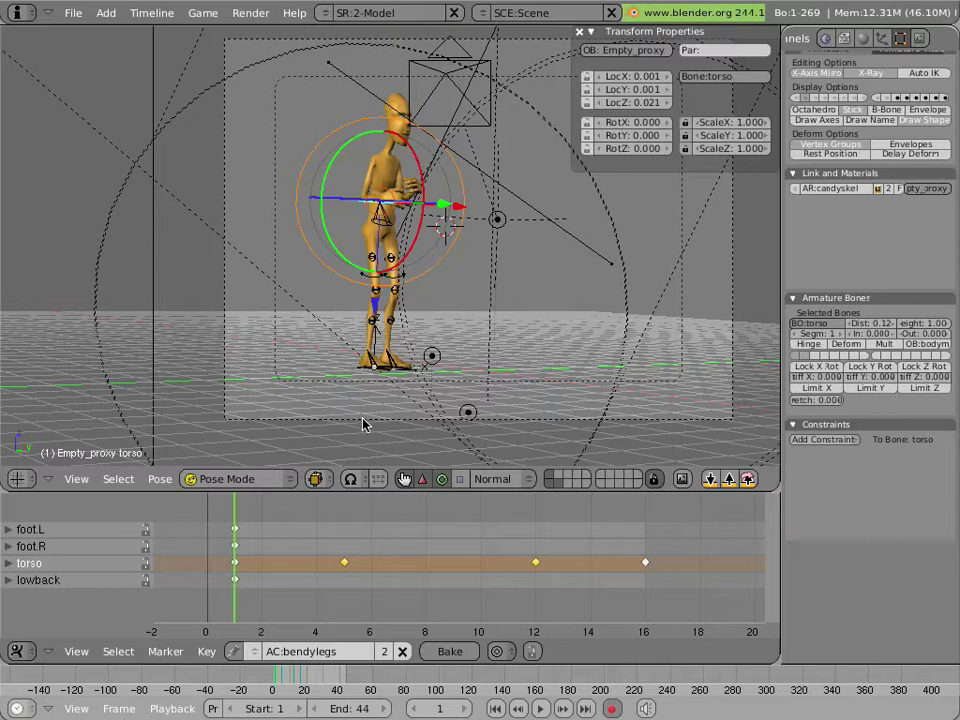
pyautogui.moveTo(321, 553); pyautogui.dragTo(640, 566)
pyautogui.hotkey('alt', 'a')
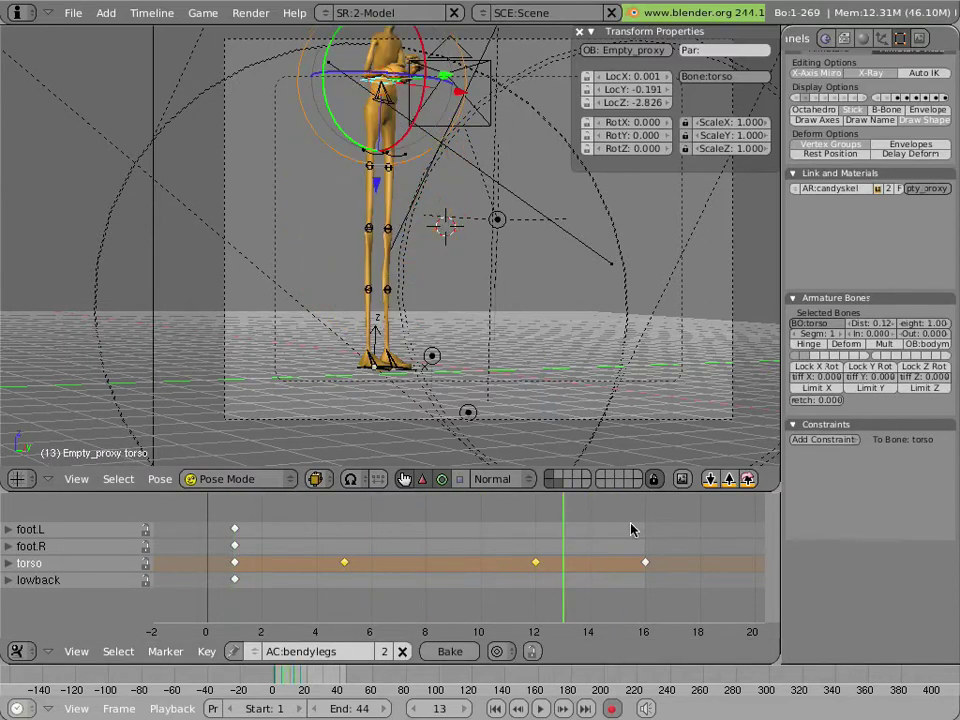
pyautogui.press('Escape')
pyautogui.hotkey('alt', 'a')
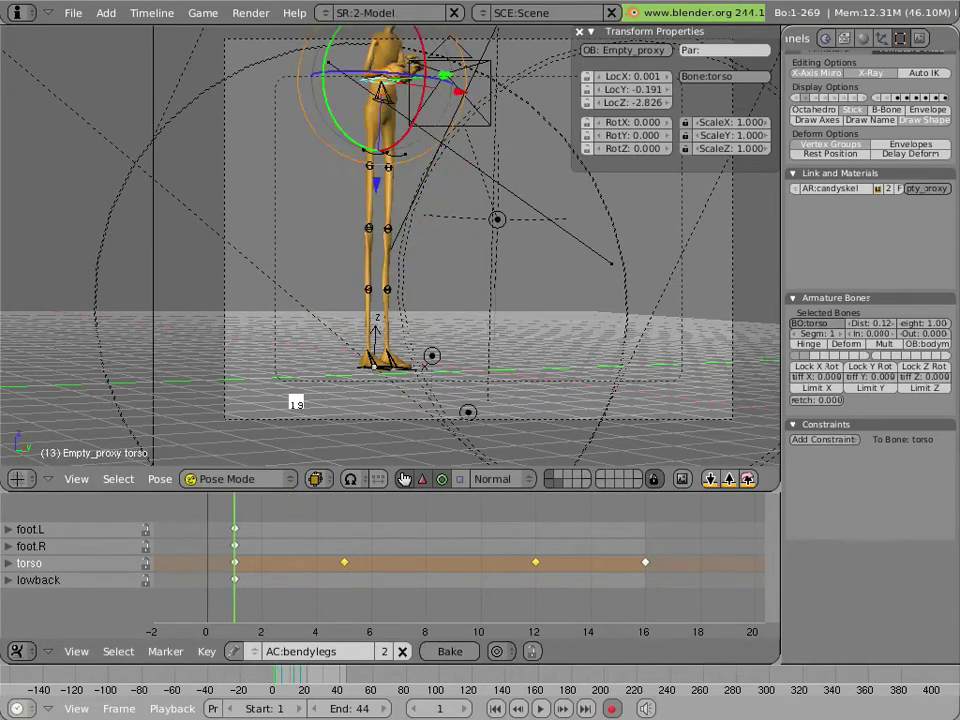
pyautogui.press('Escape')
pyautogui.hotkey('alt', 'a')
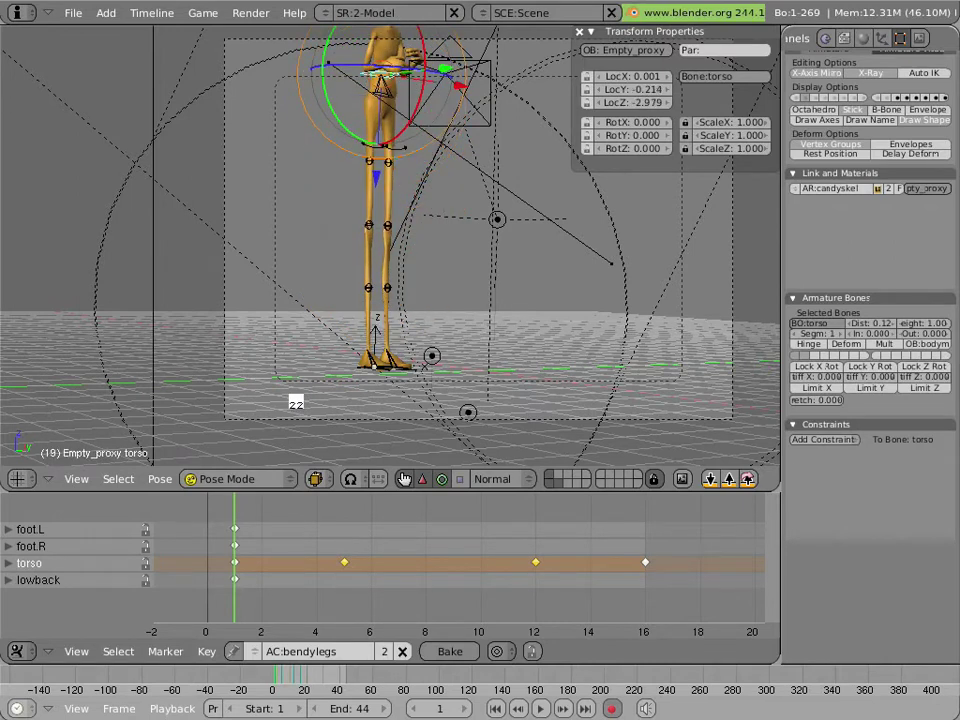
pyautogui.press('Escape')
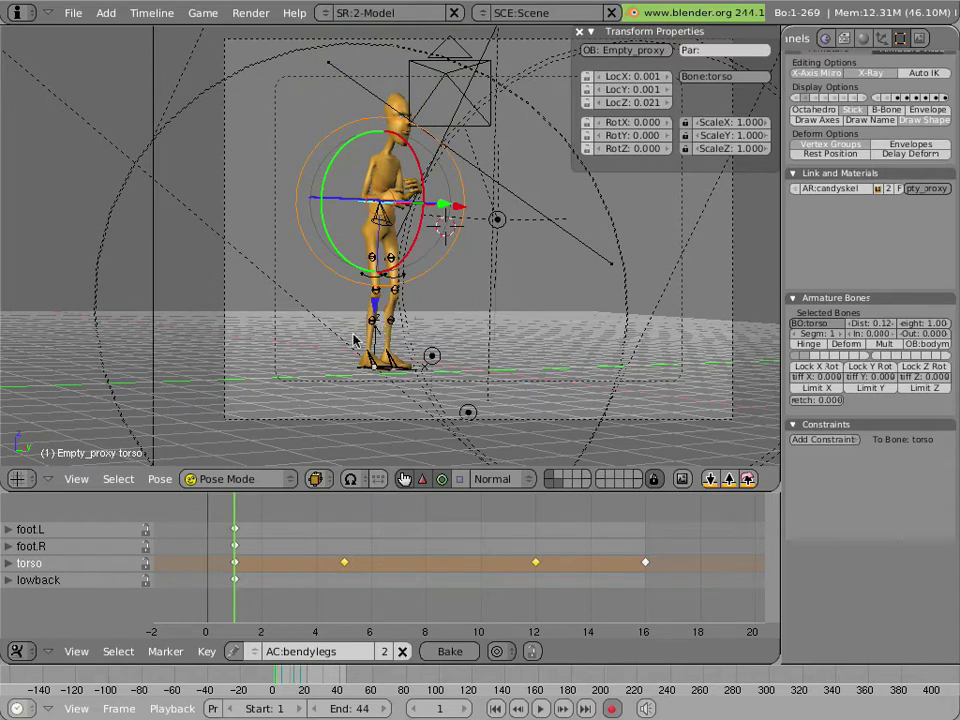
# - Lower both knee_stretch bones along Z at frame 10 so autokey keys them
pyautogui.scroll(3, 340, 316)
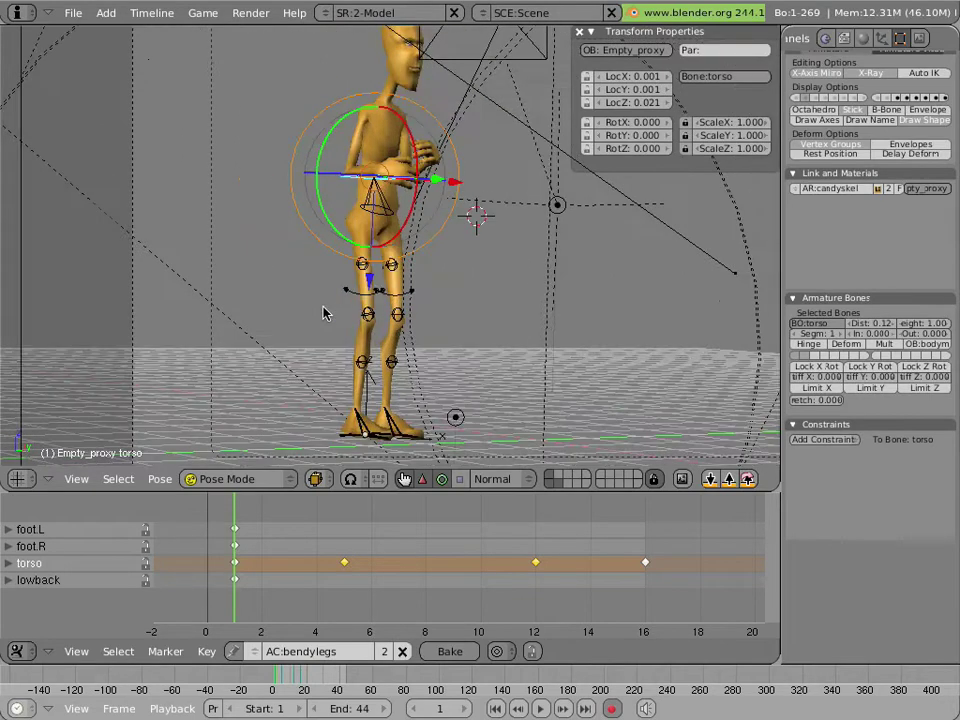
pyautogui.moveTo(326, 313); pyautogui.dragTo(400, 330, button='middle')
pyautogui.rightClick(398, 338)
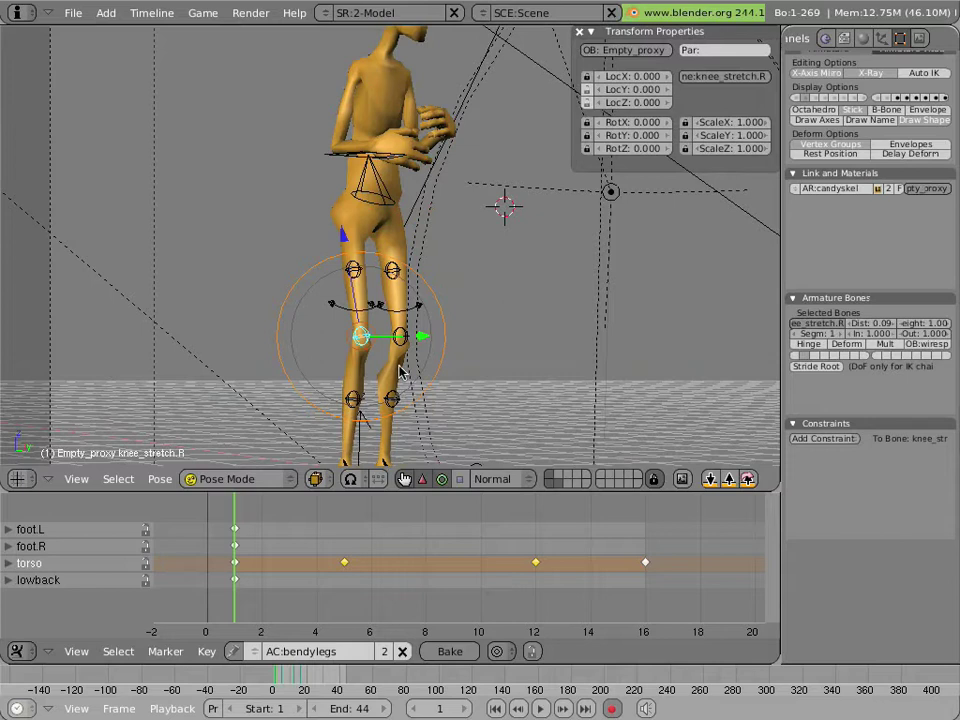
pyautogui.rightClick(392, 276)
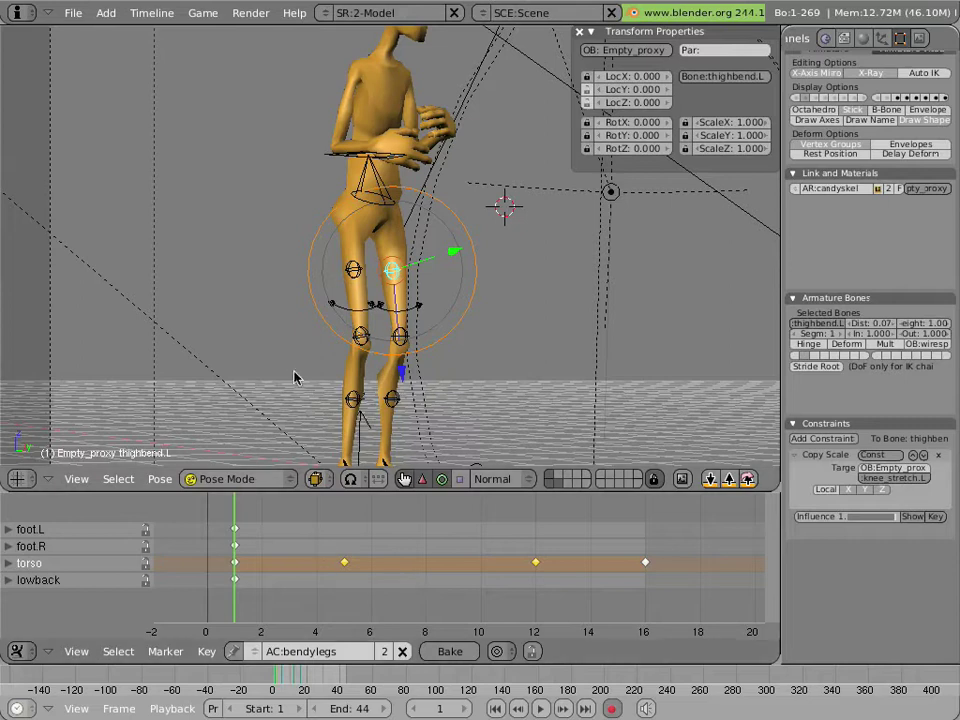
pyautogui.moveTo(294, 377); pyautogui.dragTo(296, 364, button='middle')
pyautogui.moveTo(240, 597); pyautogui.dragTo(484, 605)
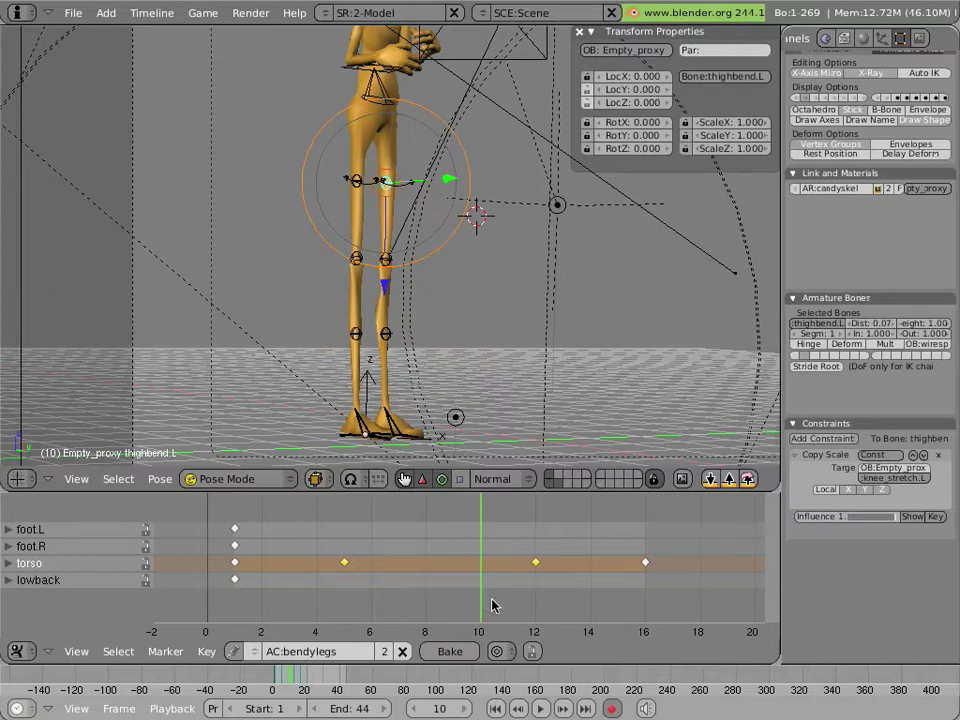
pyautogui.moveTo(491, 605)
pyautogui.mouseDown()
pyautogui.moveTo(456, 606)
pyautogui.moveTo(498, 606)
pyautogui.mouseUp()
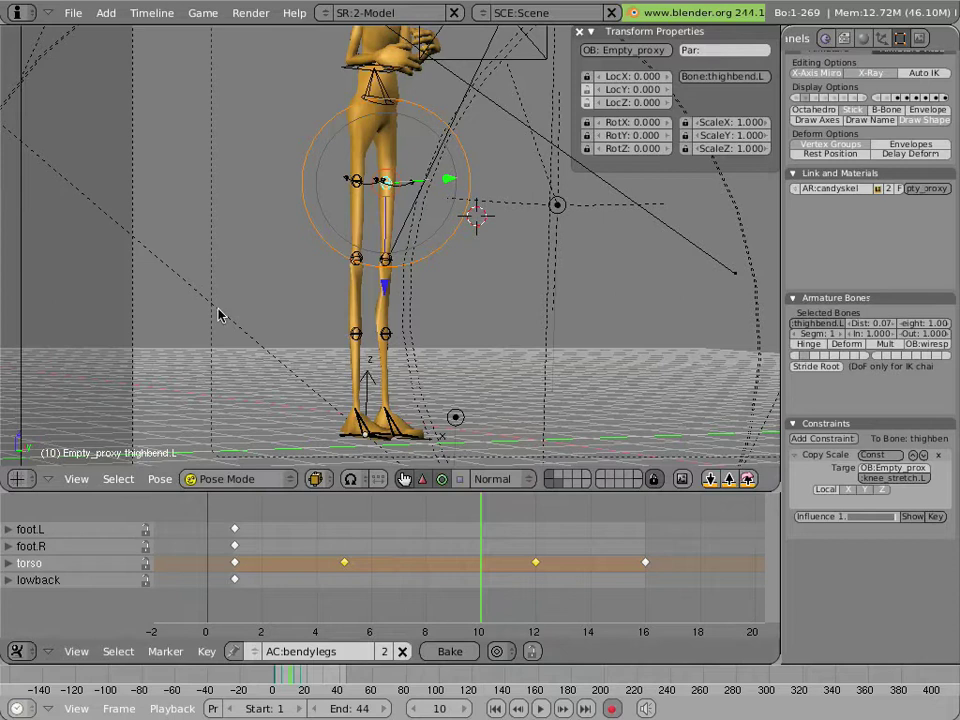
pyautogui.rightClick(387, 259)
pyautogui.keyDown('shift'); pyautogui.rightClick(386, 259); pyautogui.keyUp('shift')
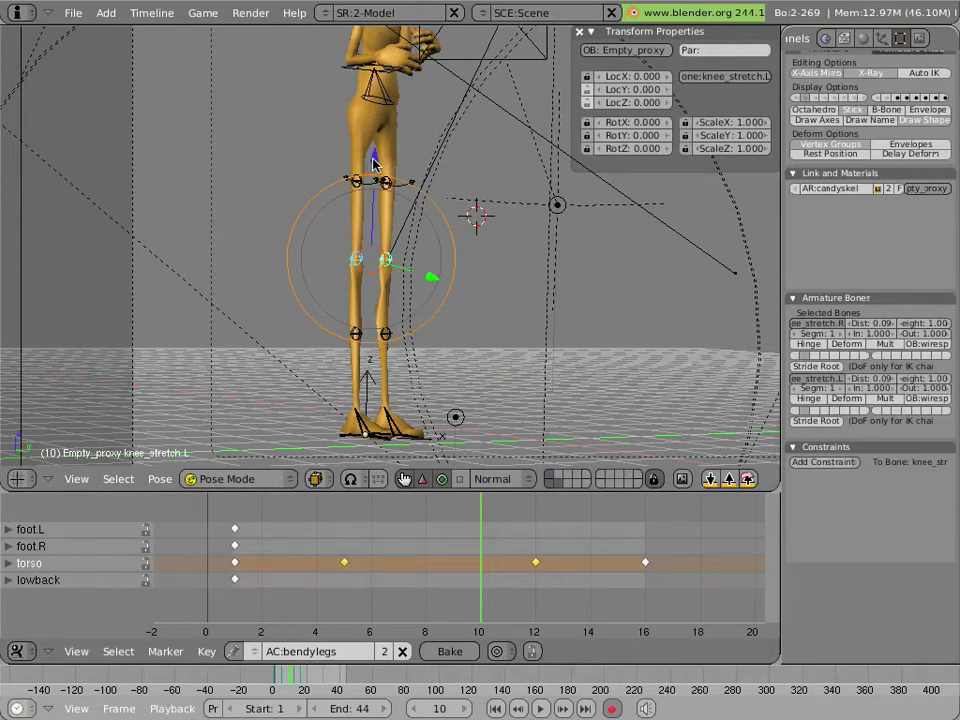
pyautogui.moveTo(372, 163); pyautogui.dragTo(374, 184)
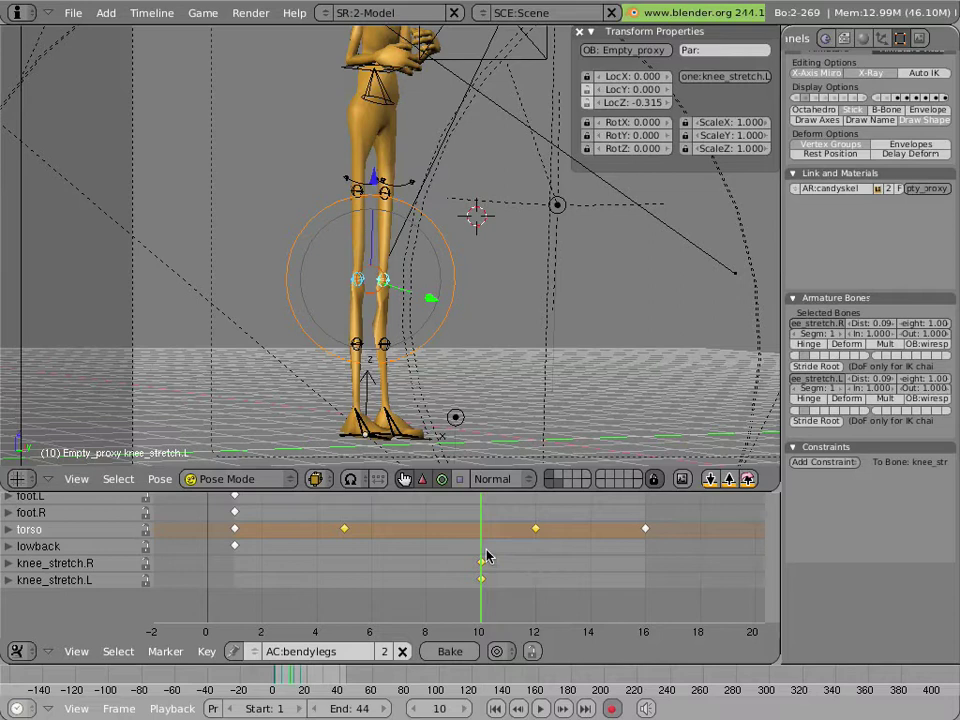
# - Scrub the bendylegs timeline around frame 12 to review the crouch
pyautogui.moveTo(489, 556); pyautogui.dragTo(595, 560)
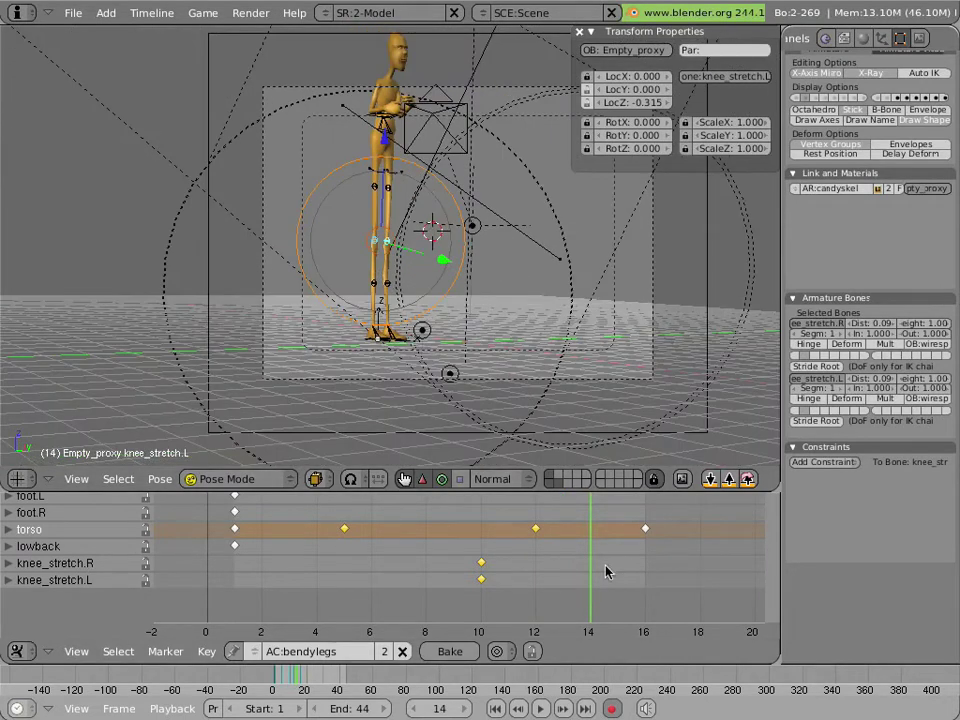
pyautogui.click(534, 568)
pyautogui.moveTo(534, 568); pyautogui.dragTo(671, 566)
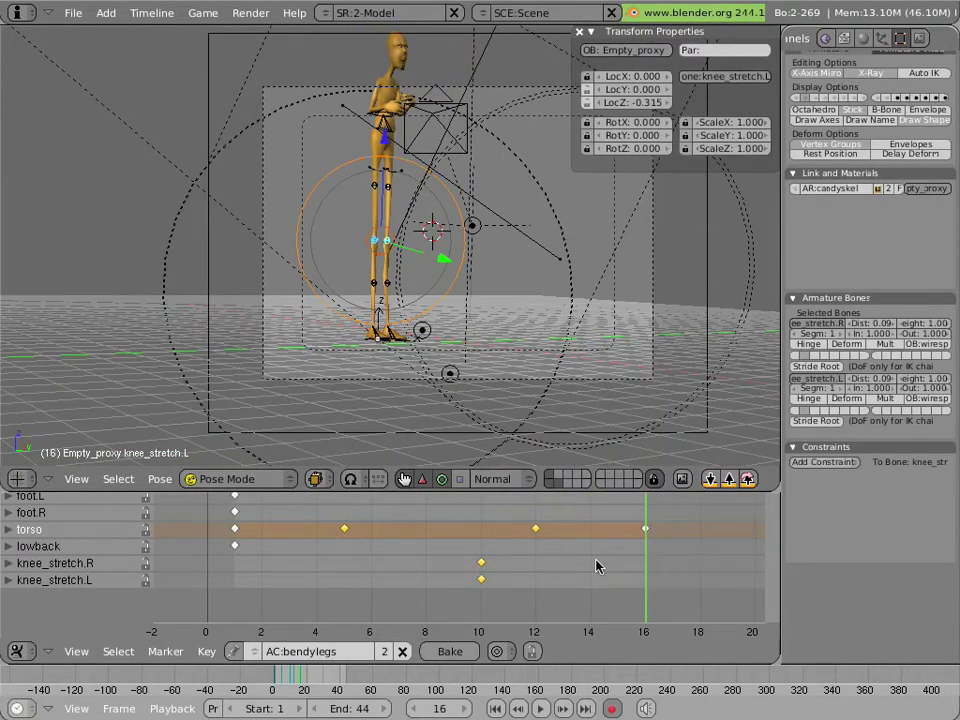
pyautogui.click(509, 563)
pyautogui.moveTo(532, 563)
pyautogui.mouseDown()
pyautogui.moveTo(655, 571)
pyautogui.moveTo(542, 568)
pyautogui.mouseUp()
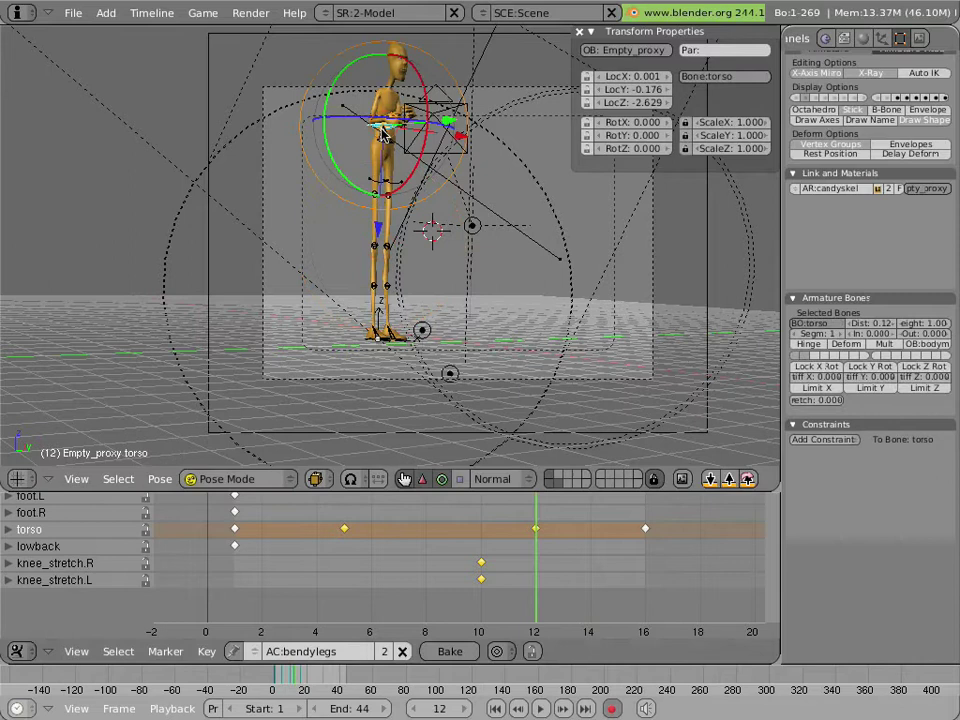
# - Move the torso bone lower at frame 12, then replay from frame 1
pyautogui.press('g')
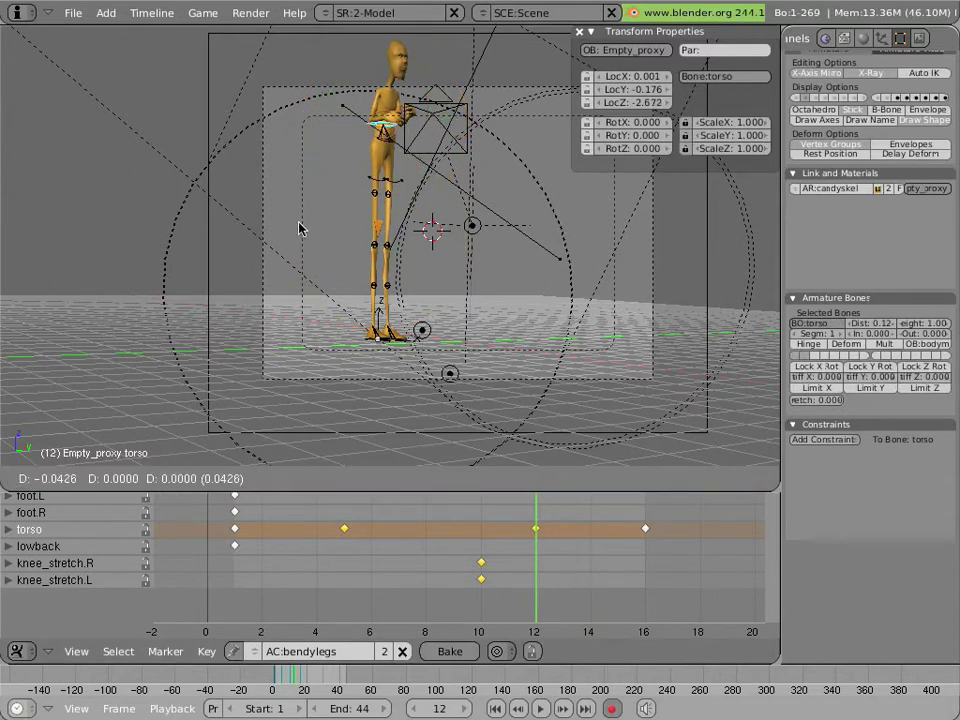
pyautogui.press('Escape')
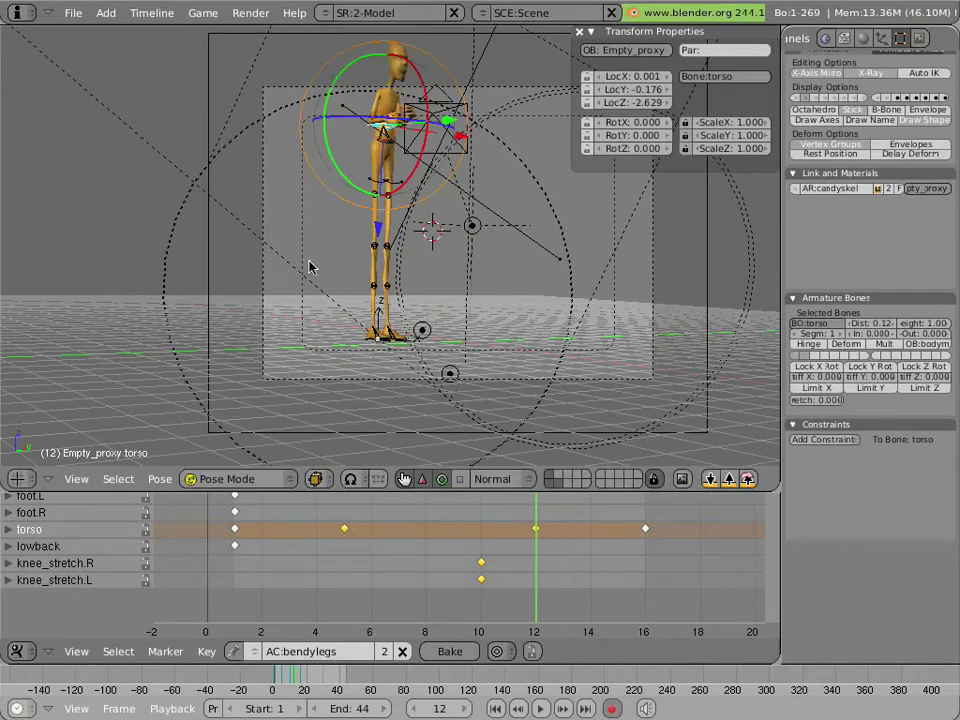
pyautogui.press('g')
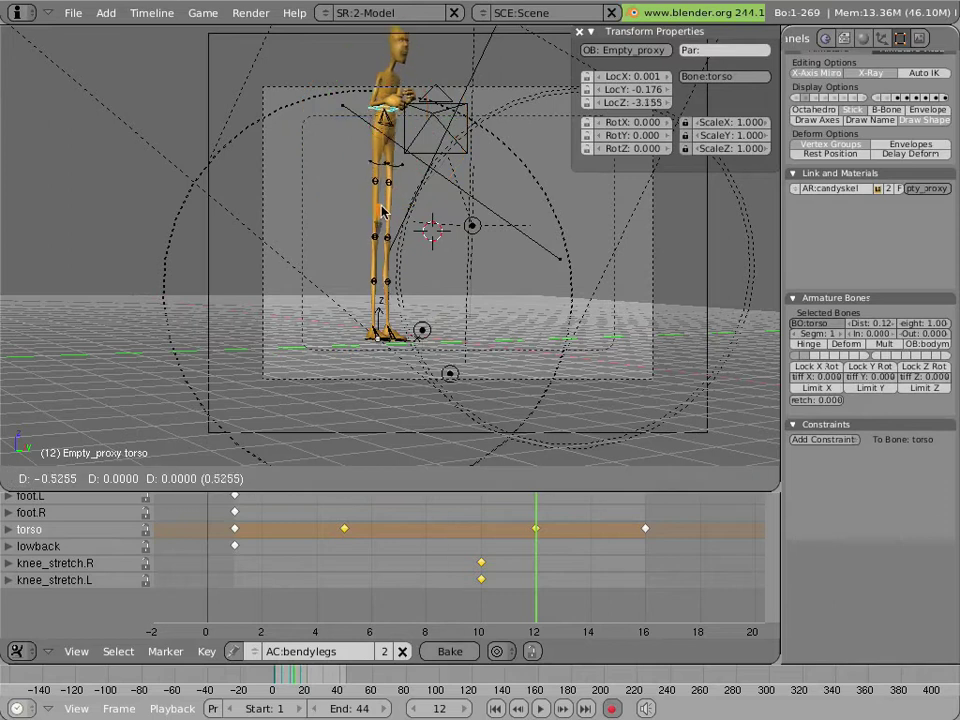
pyautogui.click(381, 204)
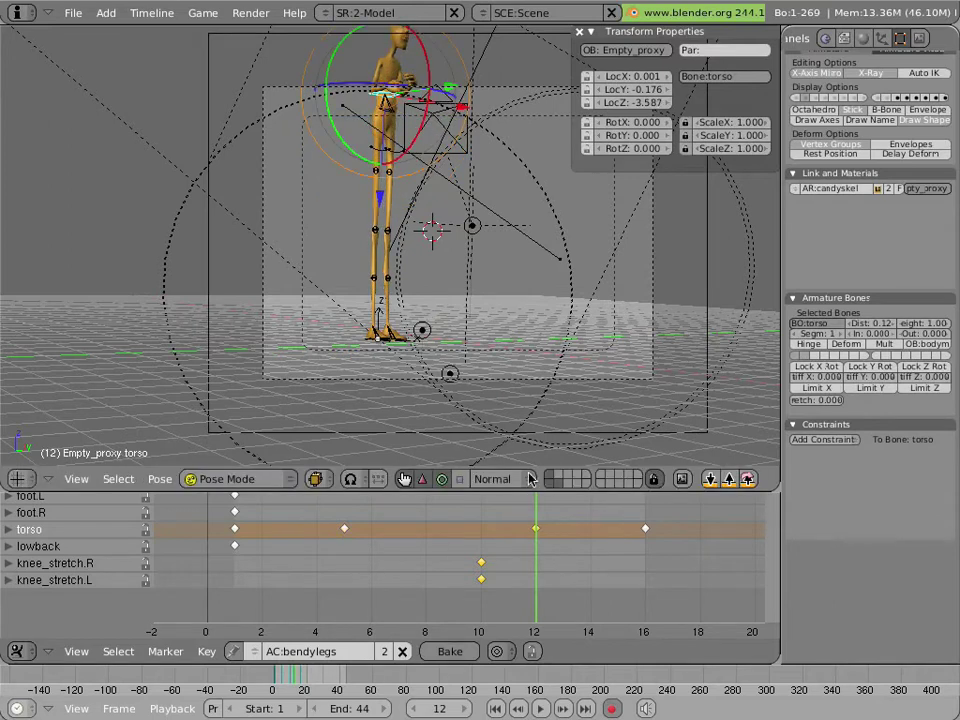
pyautogui.moveTo(510, 545)
pyautogui.mouseDown()
pyautogui.moveTo(465, 549)
pyautogui.moveTo(225, 388)
pyautogui.moveTo(22, 181)
pyautogui.mouseUp()
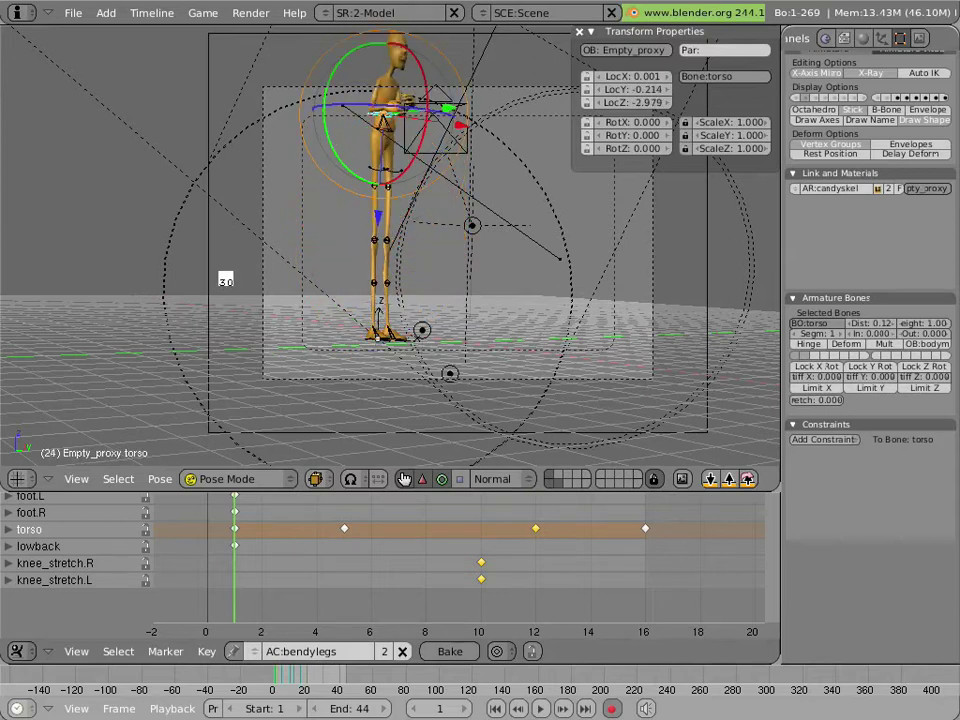
pyautogui.press('Escape')
pyautogui.moveTo(497, 534)
pyautogui.mouseDown()
pyautogui.moveTo(604, 542)
pyautogui.moveTo(582, 546)
pyautogui.moveTo(593, 547)
pyautogui.mouseUp()
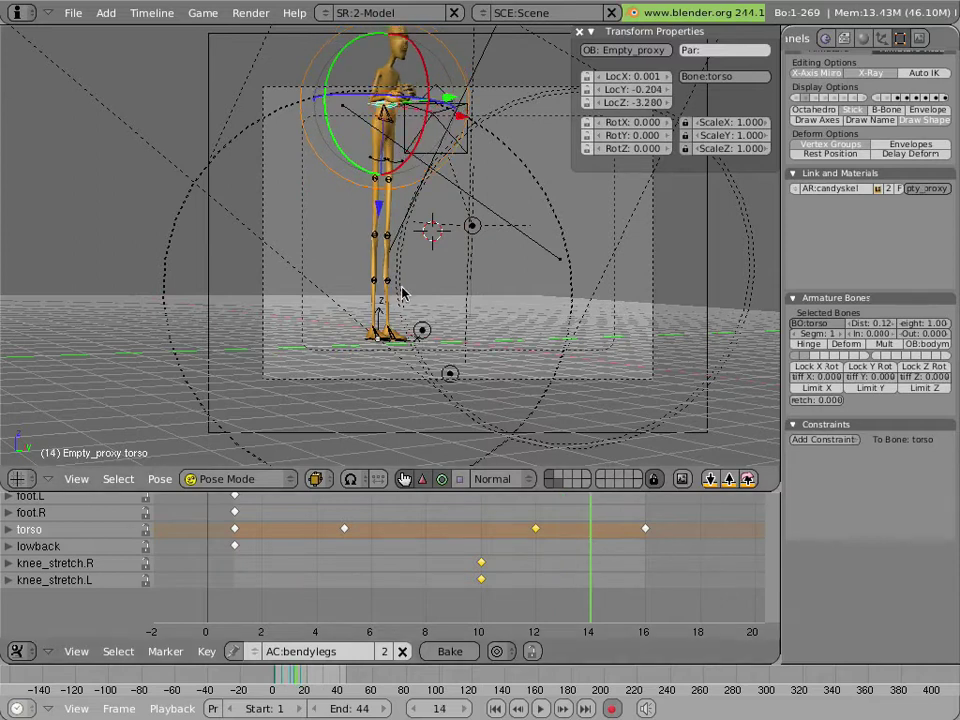
# - Raise both knee_stretch bones along Z at frame 14
pyautogui.rightClick(378, 245)
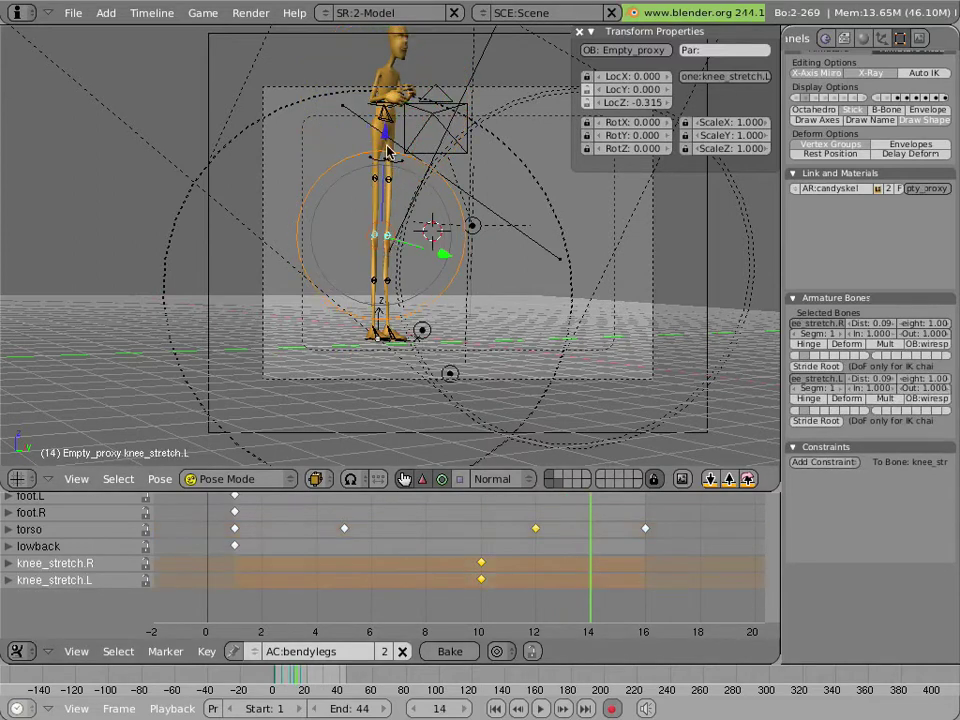
pyautogui.press('g')
pyautogui.press('z')
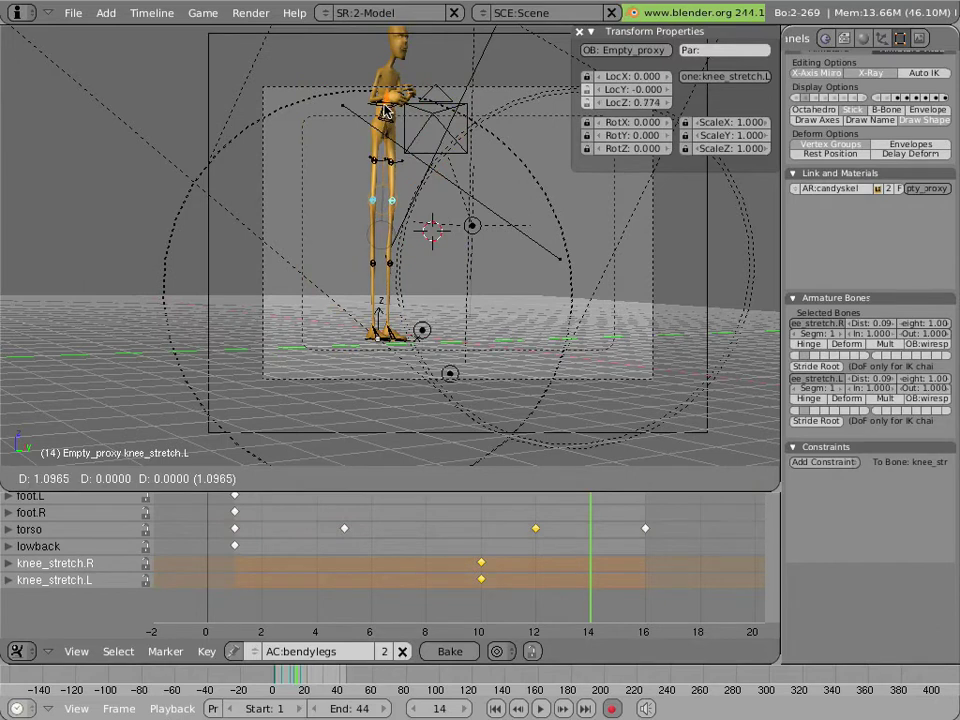
pyautogui.click(385, 108)
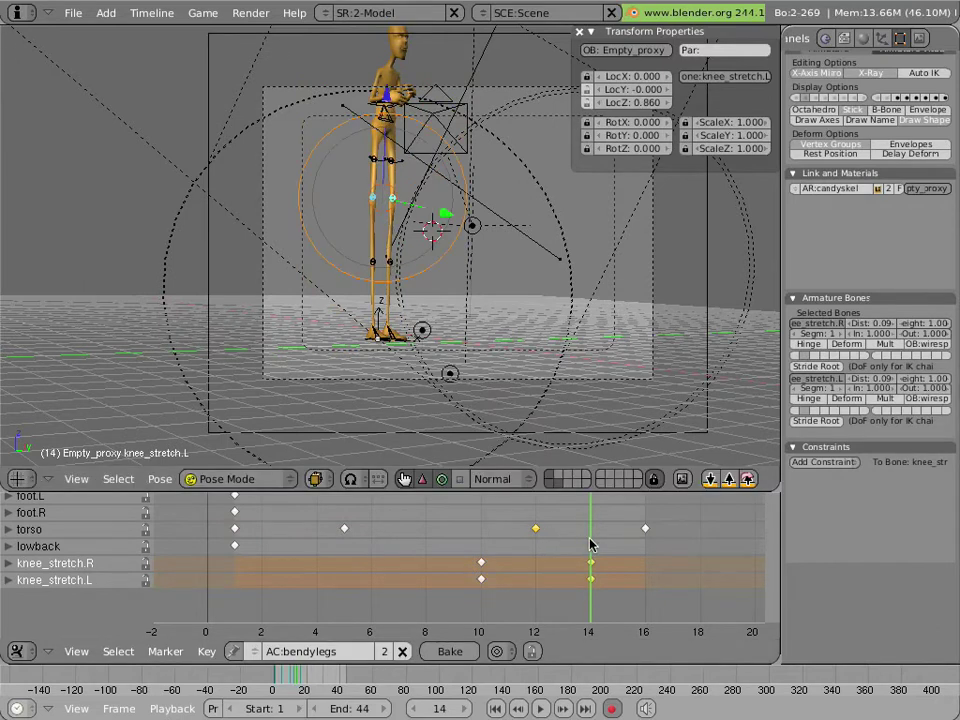
# - Reset the knee_stretch bones to rest location and key Loc at frame 17
pyautogui.press('Right')
pyautogui.press('Right')
pyautogui.click(675, 551)
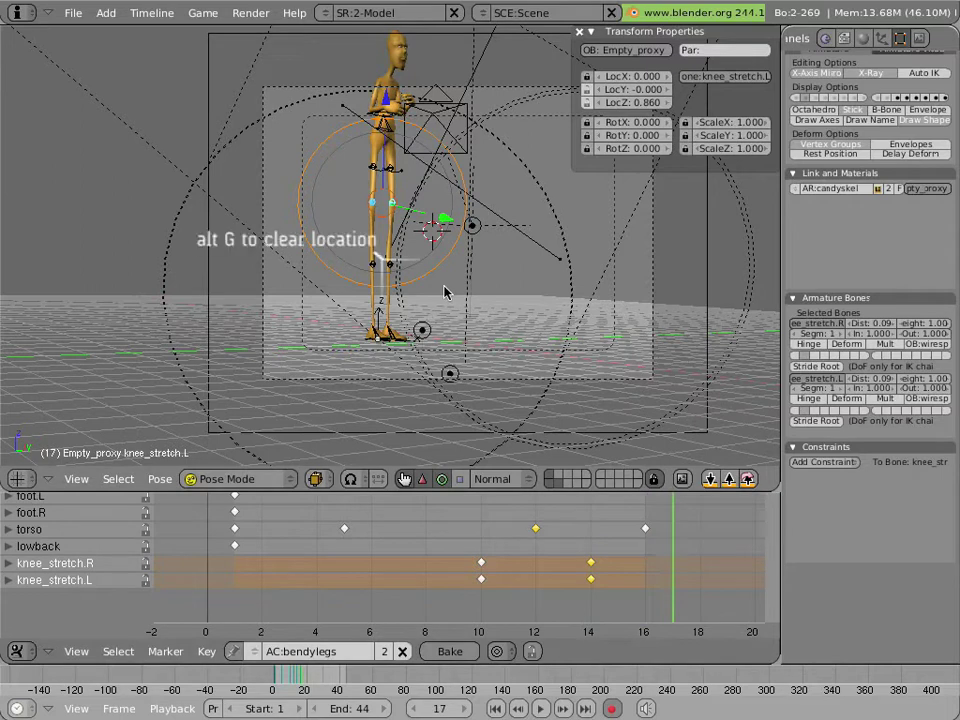
pyautogui.hotkey('alt', 'g')
pyautogui.press('i')
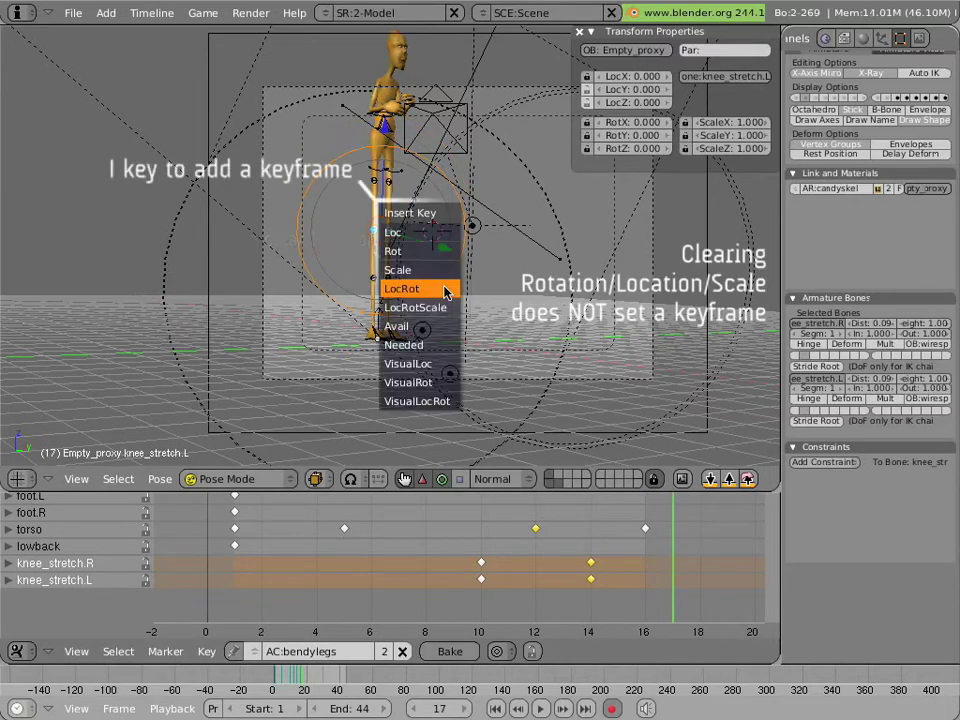
pyautogui.click(440, 232)
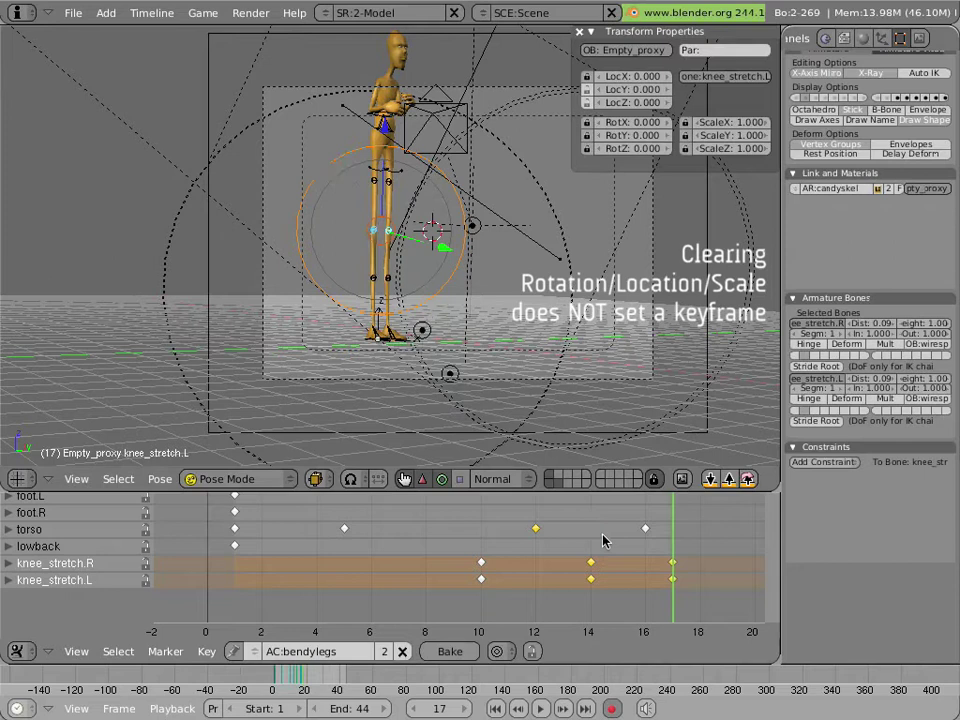
# - Rewind to frame 1 and play the action twice to check the legs
pyautogui.moveTo(430, 540); pyautogui.dragTo(234, 540)
pyautogui.hotkey('alt', 'a')
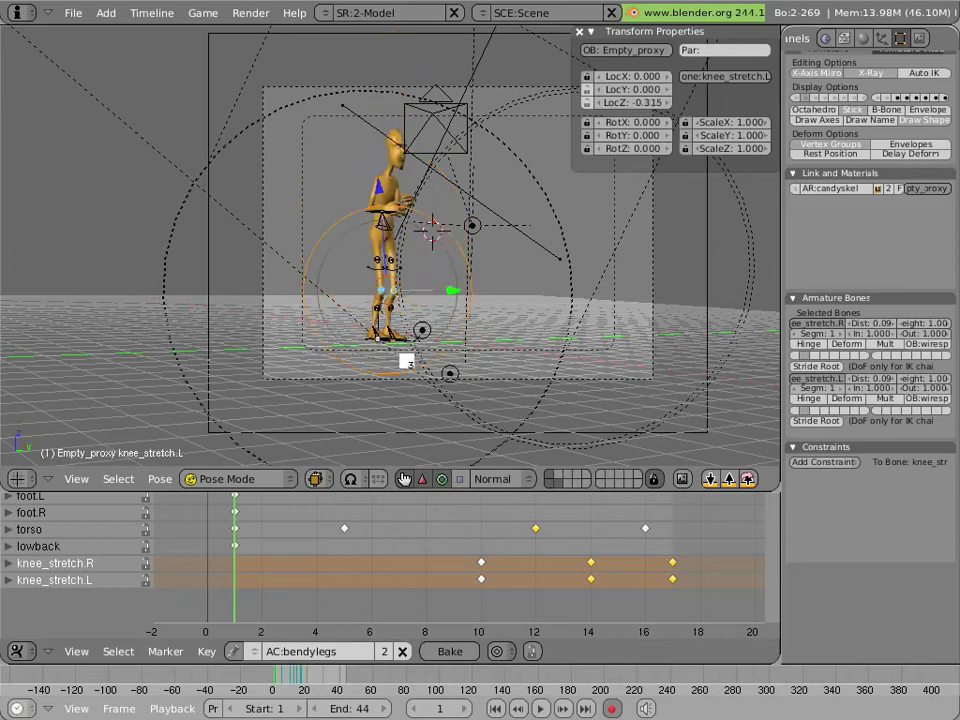
pyautogui.press('Escape')
pyautogui.hotkey('alt', 'a')
pyautogui.press('Escape')
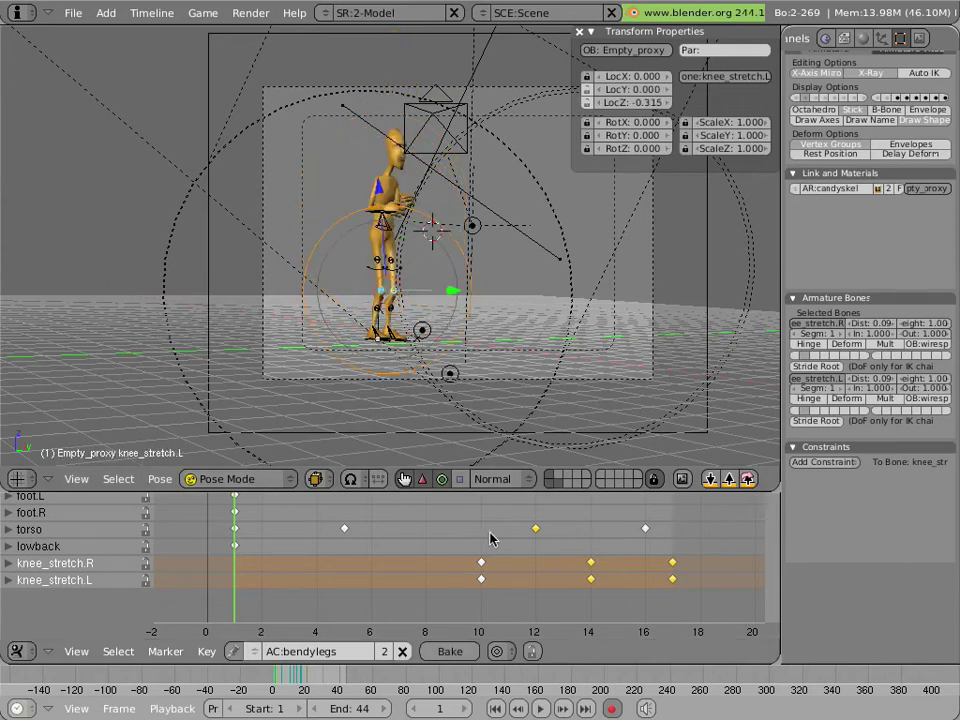
# - Push both knee_stretch bones forward to LocY about -0.71 at frame 14, then replay
pyautogui.moveTo(540, 550); pyautogui.dragTo(582, 552)
pyautogui.click(594, 552)
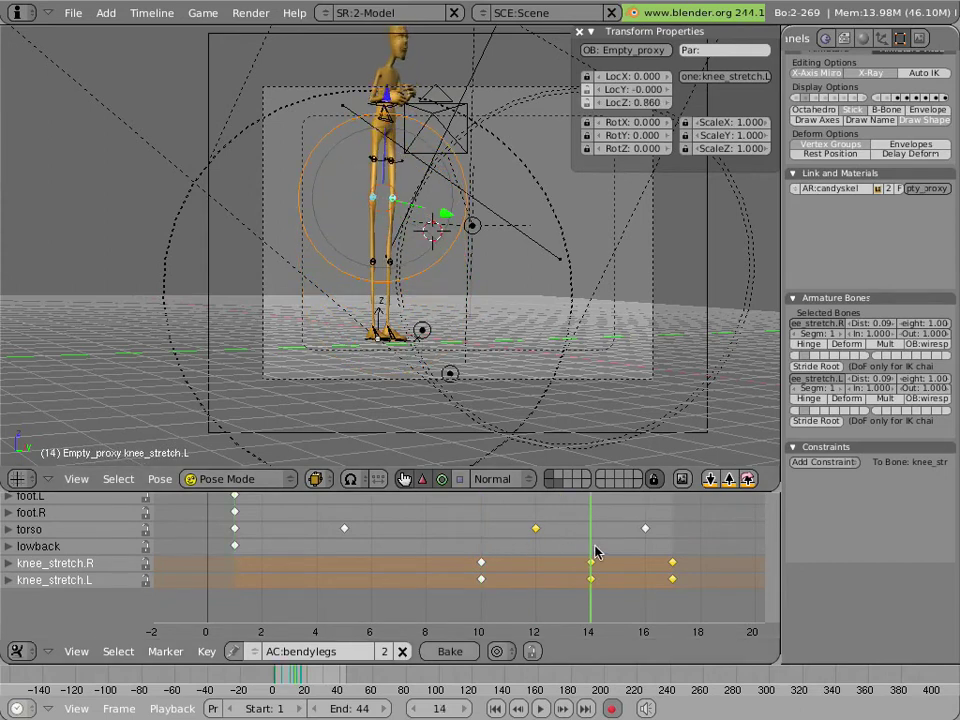
pyautogui.scroll(3, 455, 287)
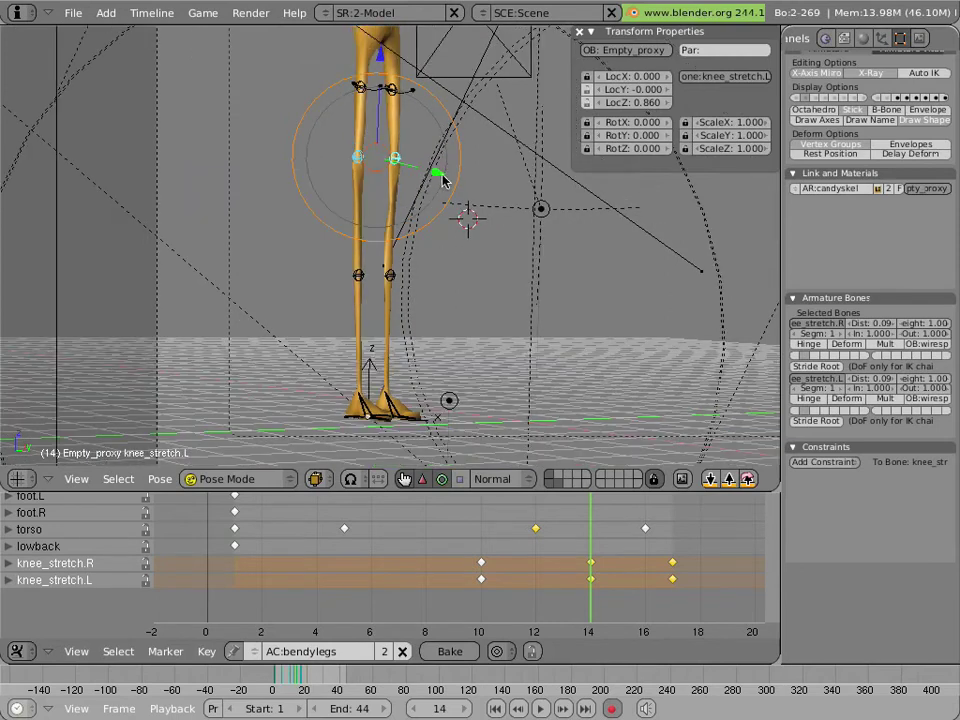
pyautogui.press('g')
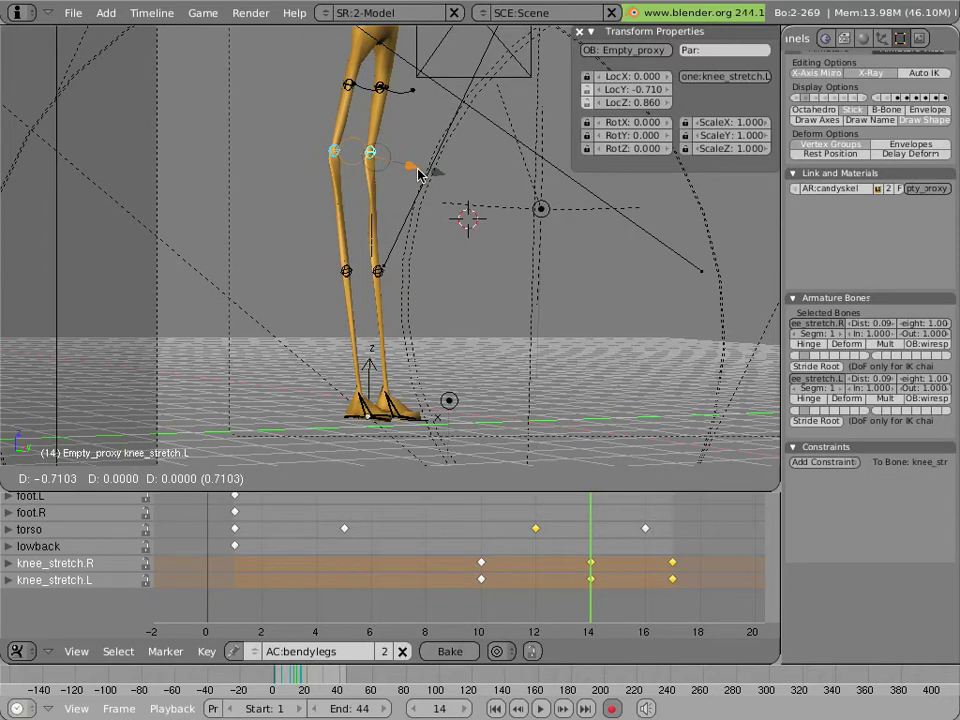
pyautogui.click(418, 175)
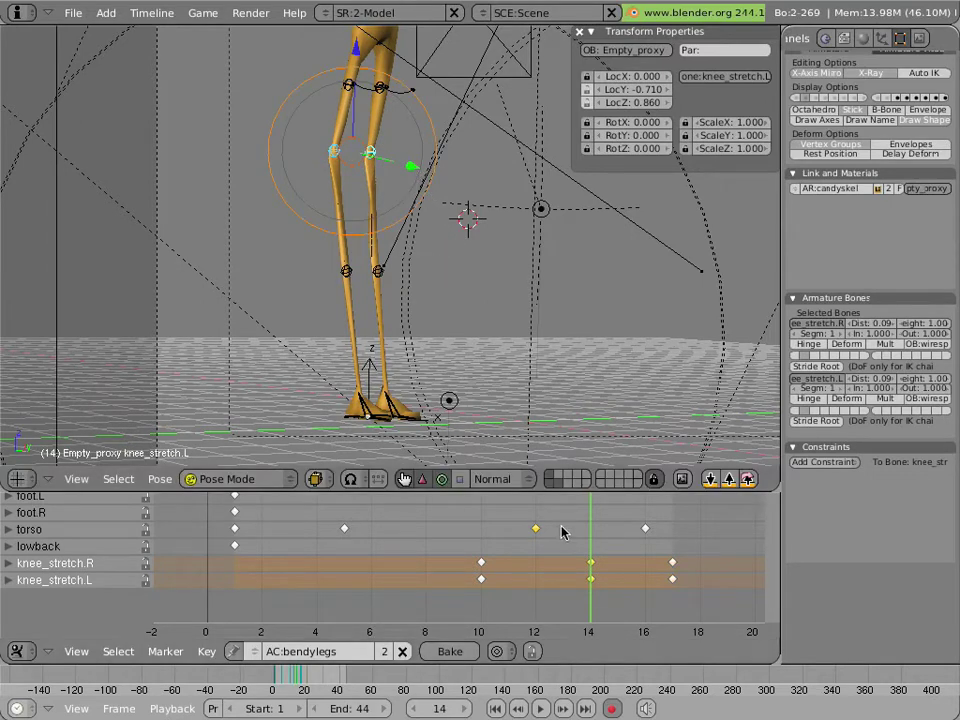
pyautogui.moveTo(563, 529); pyautogui.dragTo(234, 530)
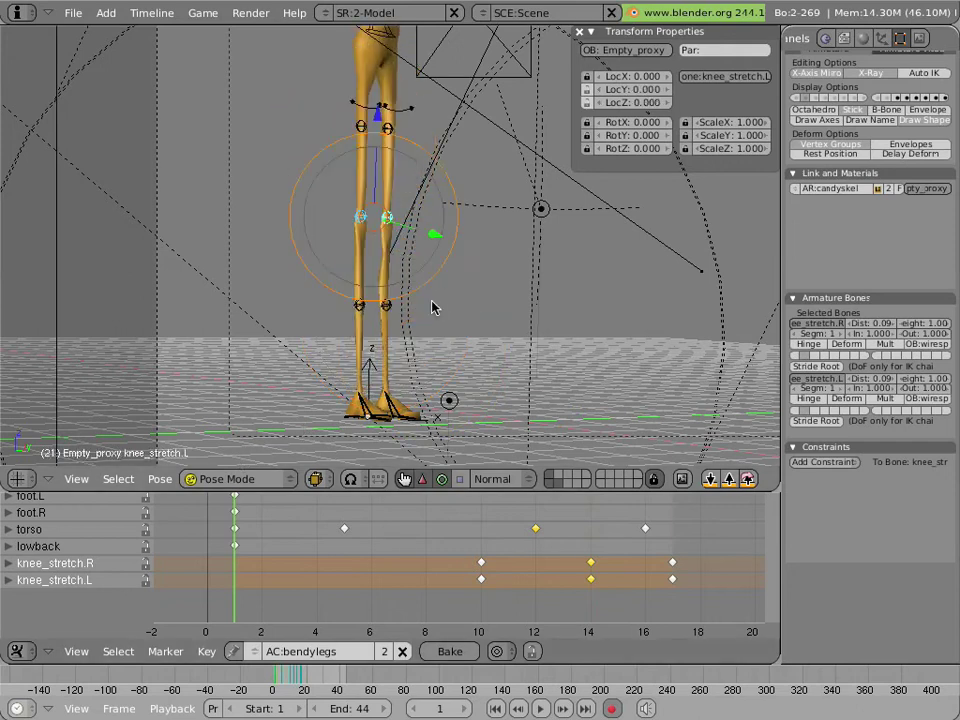
pyautogui.press('Escape')
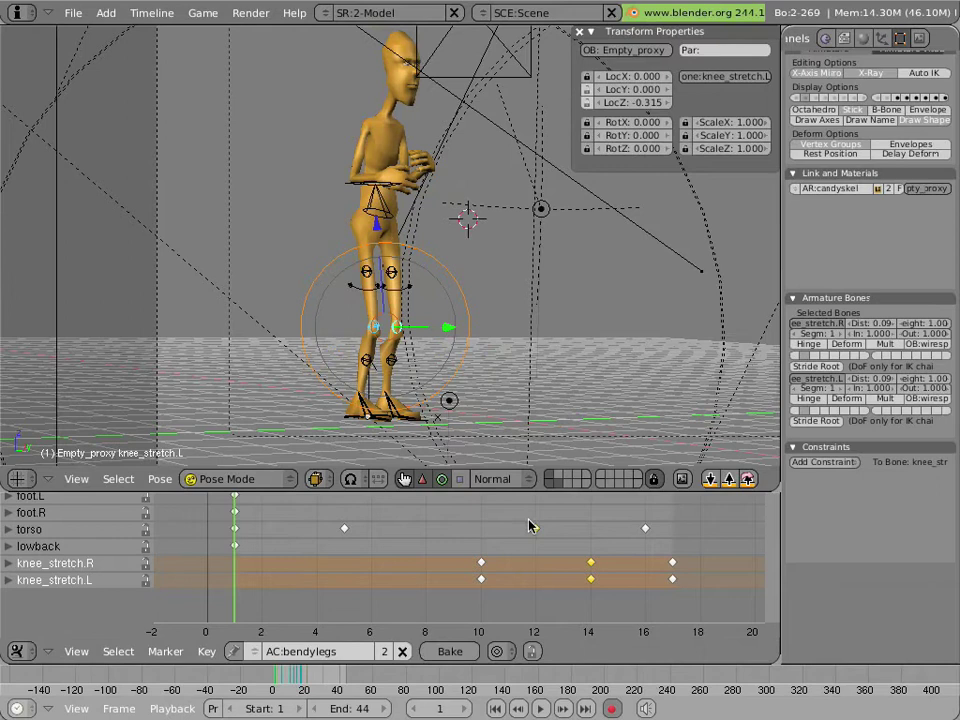
pyautogui.click(597, 534)
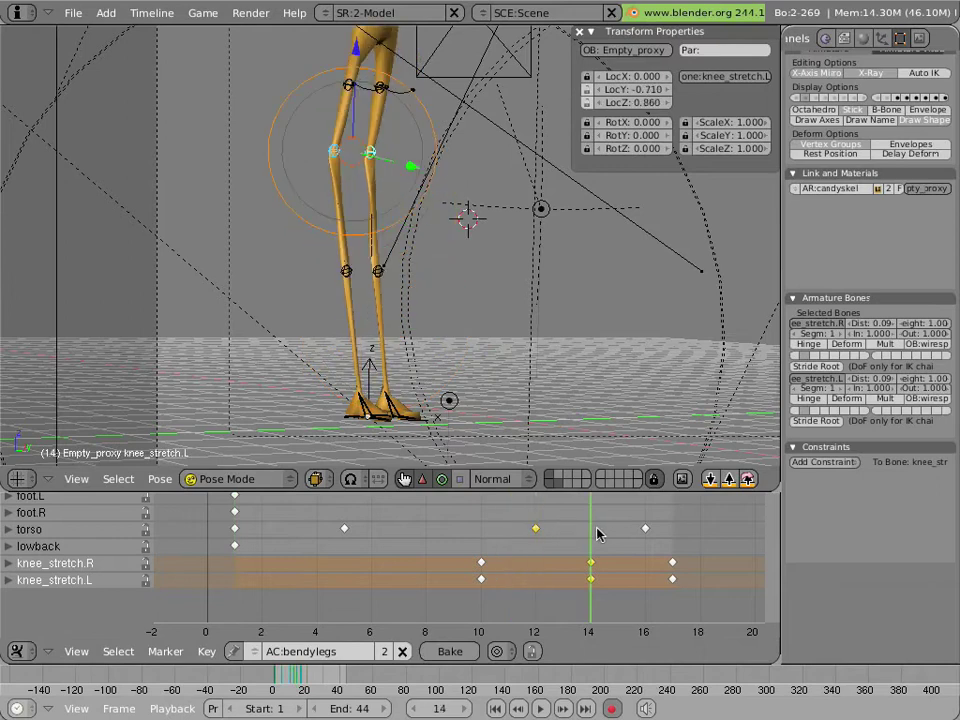
# - Move the calfbend control to bend the calves at frame 14
pyautogui.rightClick(352, 285)
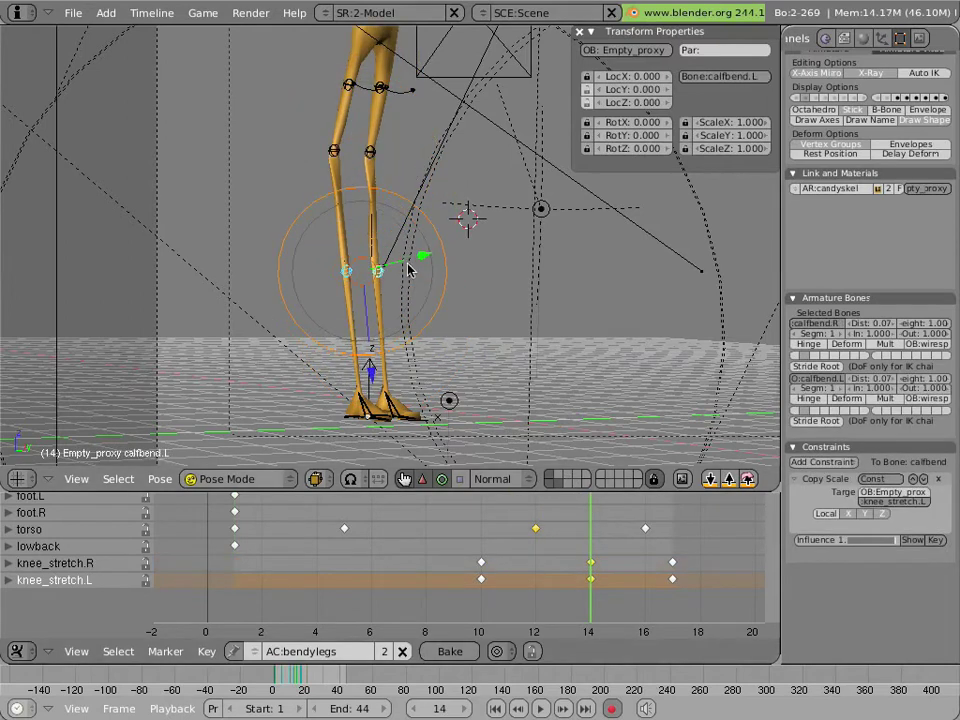
pyautogui.rightClick(425, 258)
pyautogui.press('g')
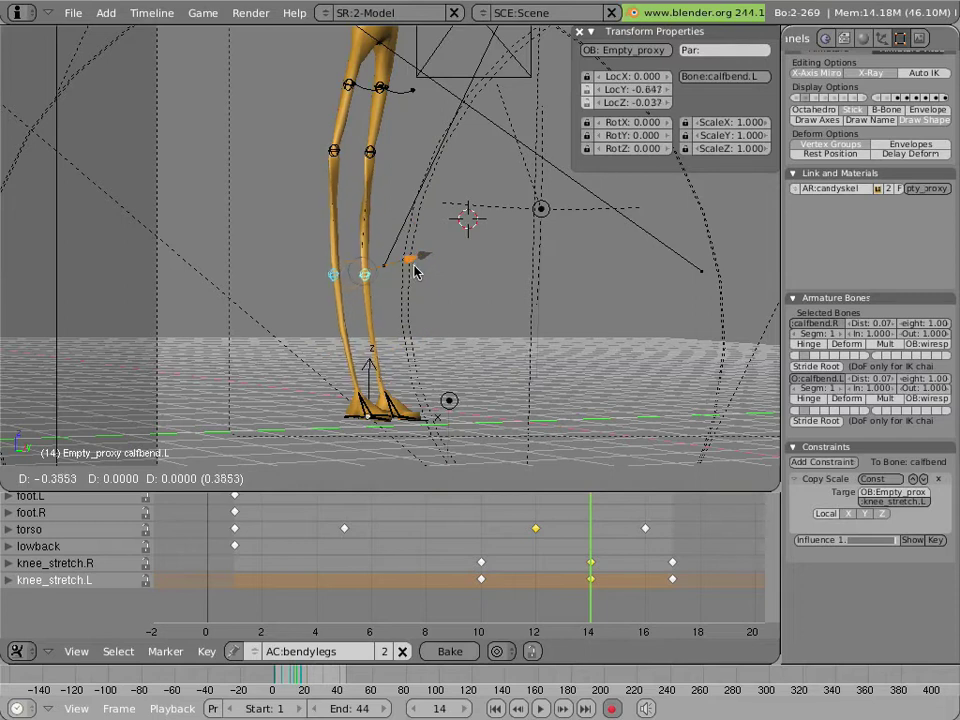
pyautogui.click(409, 272)
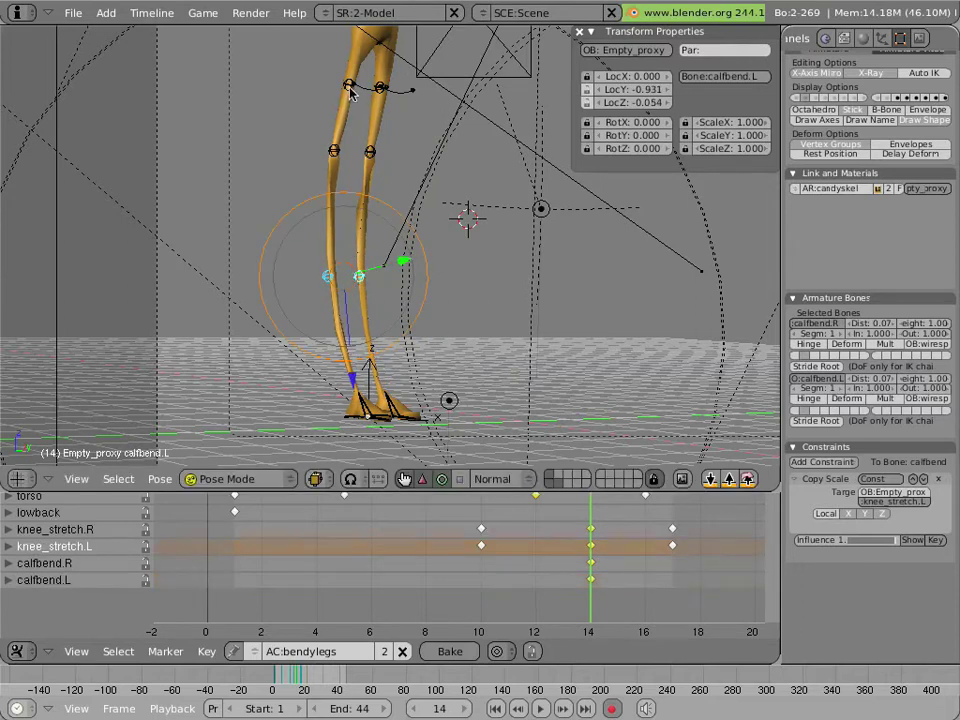
# - Shift thighbend.L and thighbend.R forward at frame 14, then return to frame 10
pyautogui.rightClick(381, 88)
pyautogui.rightClick(348, 88)
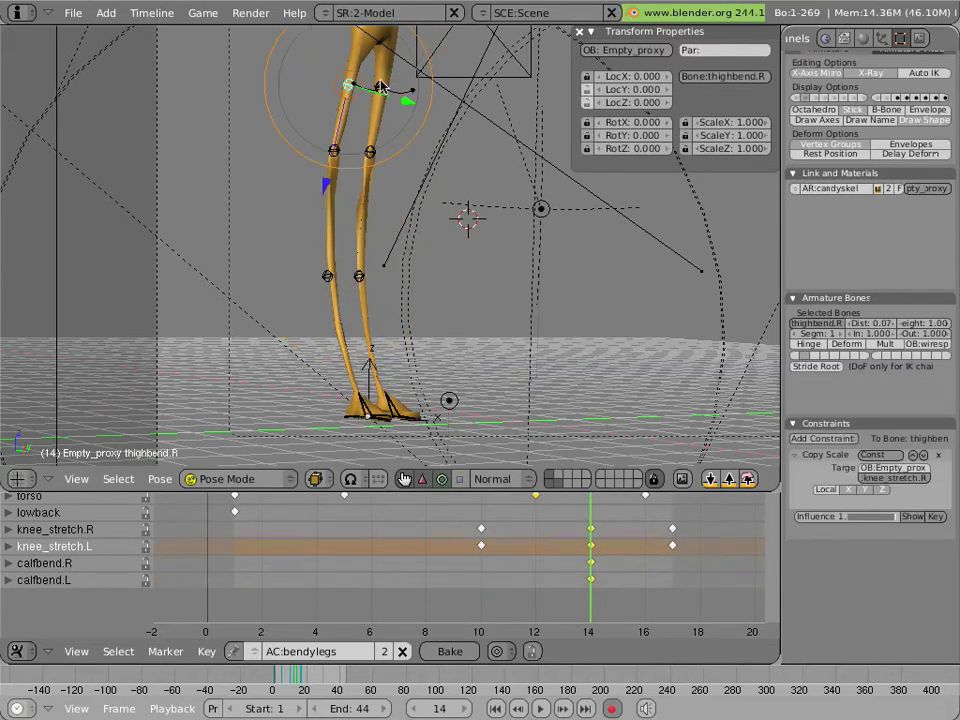
pyautogui.keyDown('shift'); pyautogui.rightClick(381, 88); pyautogui.keyUp('shift')
pyautogui.rightClick(385, 88)
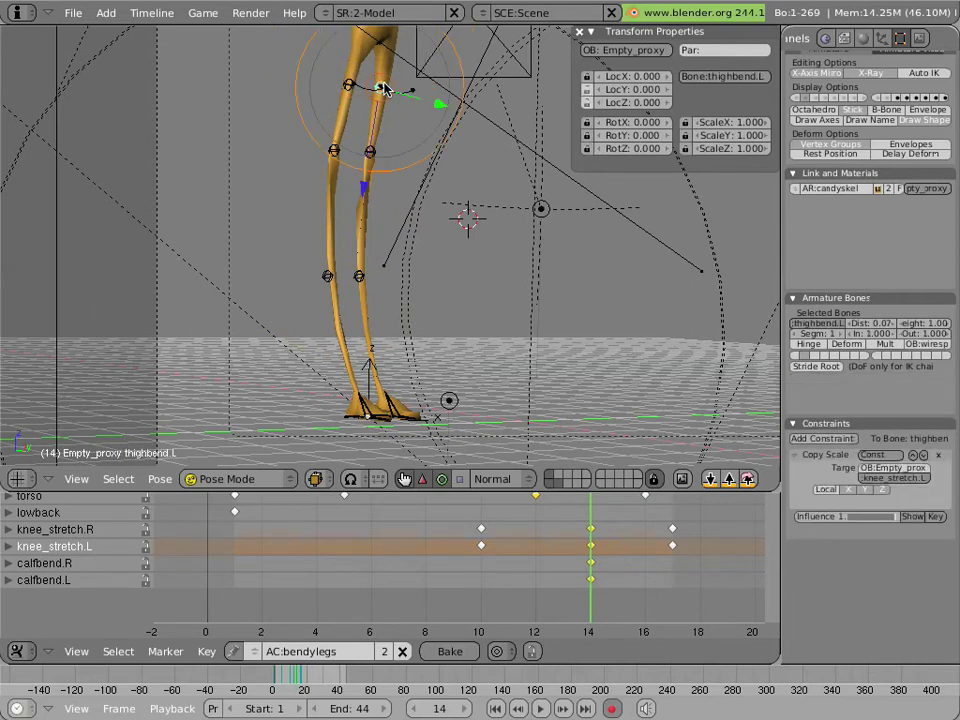
pyautogui.keyDown('shift'); pyautogui.rightClick(340, 88); pyautogui.keyUp('shift')
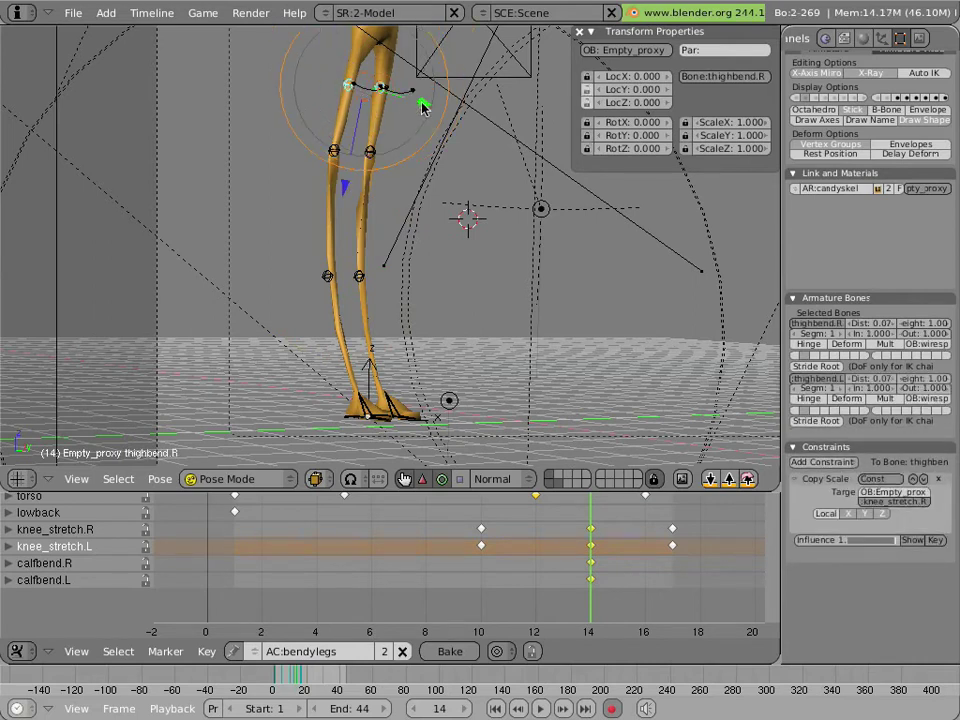
pyautogui.press('g')
pyautogui.click(436, 113)
pyautogui.scroll(-2, 542, 547)
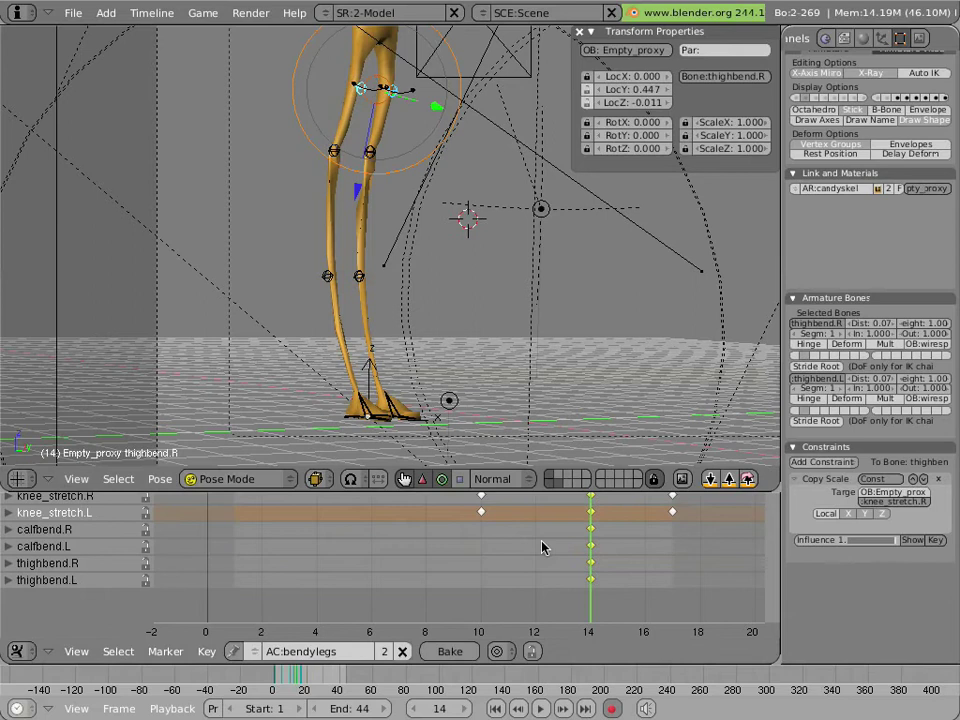
pyautogui.moveTo(583, 557); pyautogui.dragTo(497, 554)
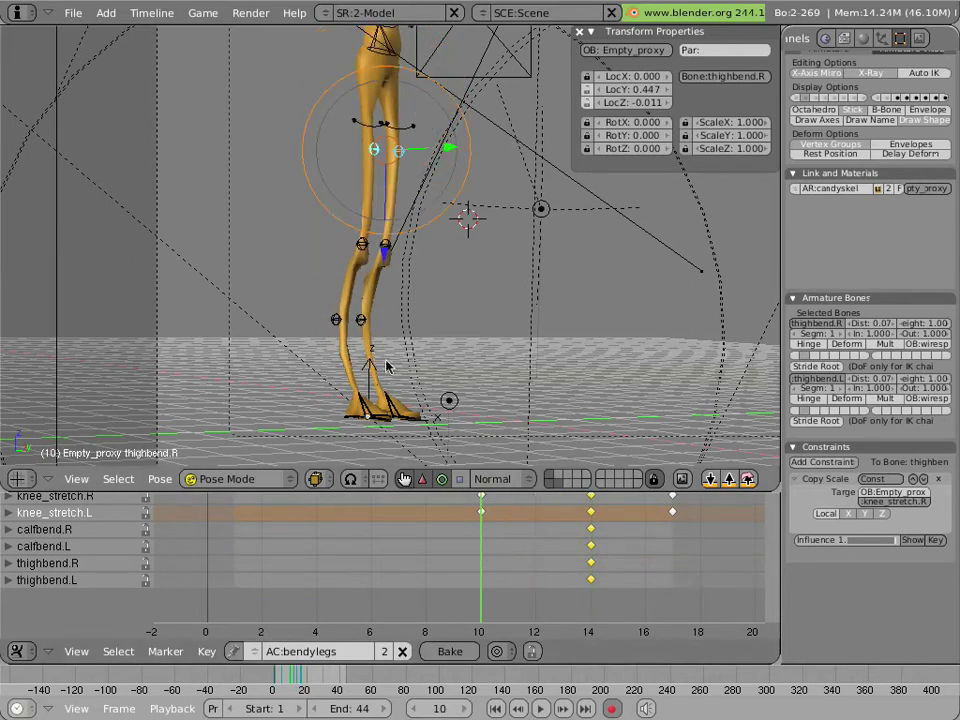
# - Reset calfbend and thighbend bones to rest and key Loc at frame 10
pyautogui.rightClick(341, 336)
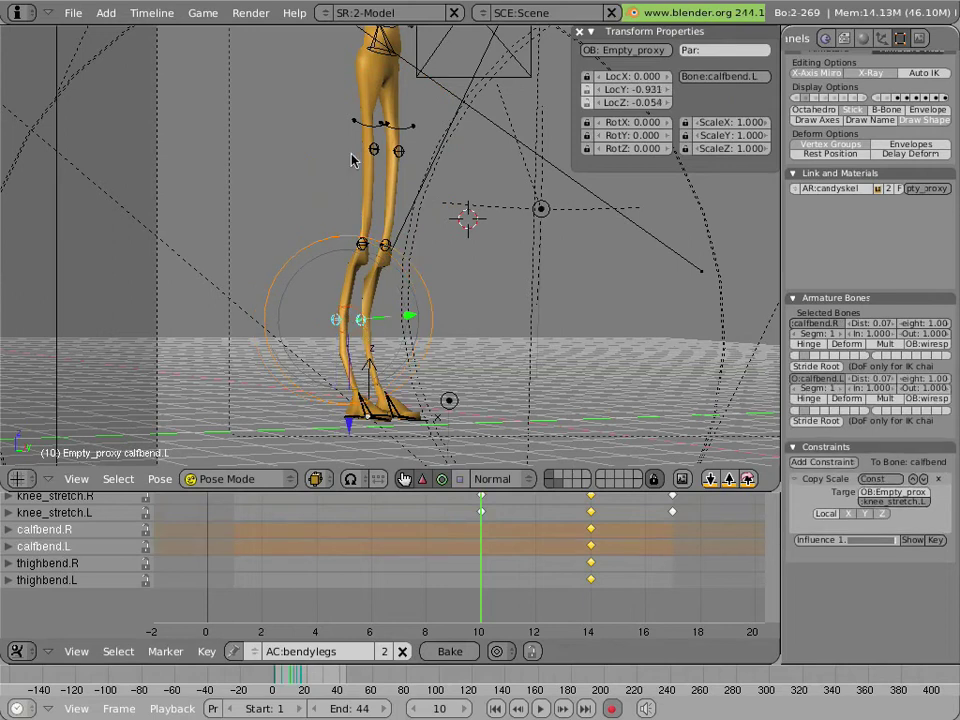
pyautogui.keyDown('shift'); pyautogui.rightClick(390, 178); pyautogui.keyUp('shift')
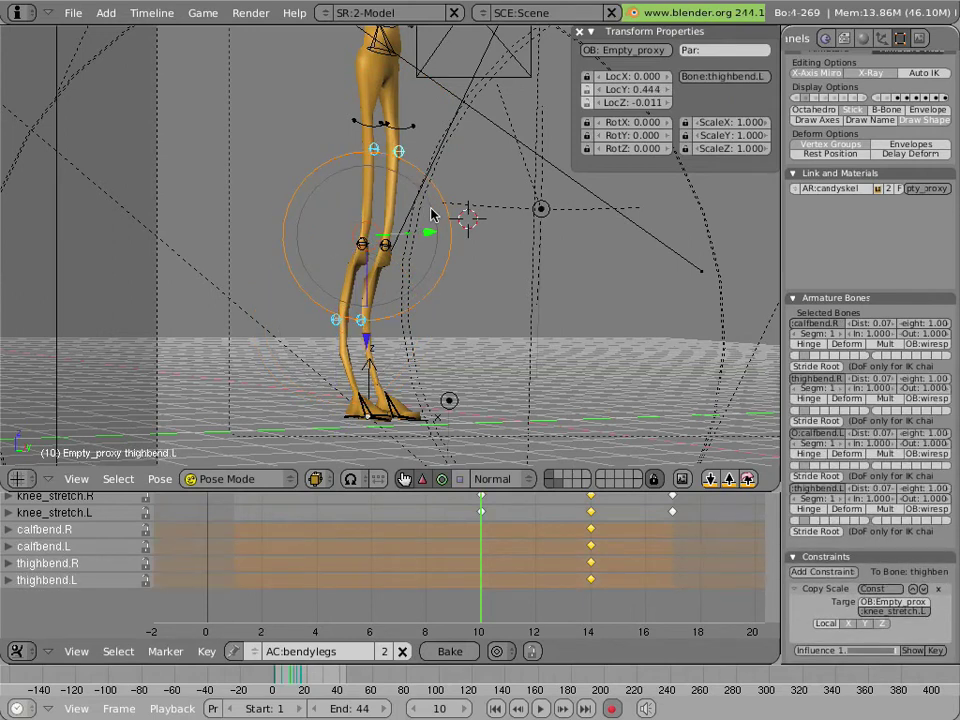
pyautogui.hotkey('alt', 'g')
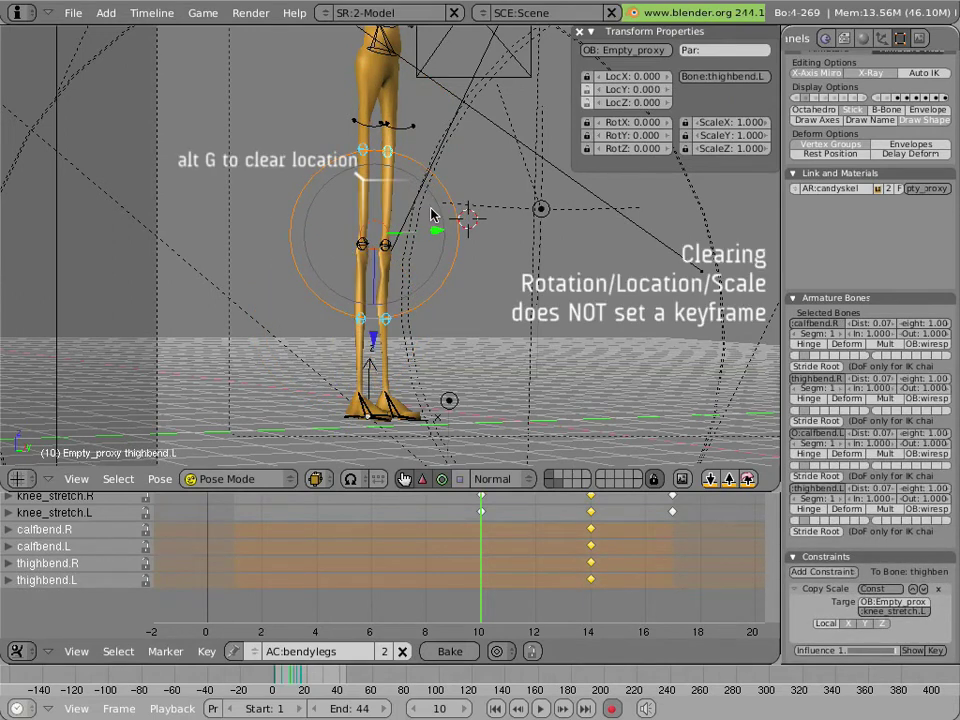
pyautogui.press('i')
pyautogui.click(433, 210)
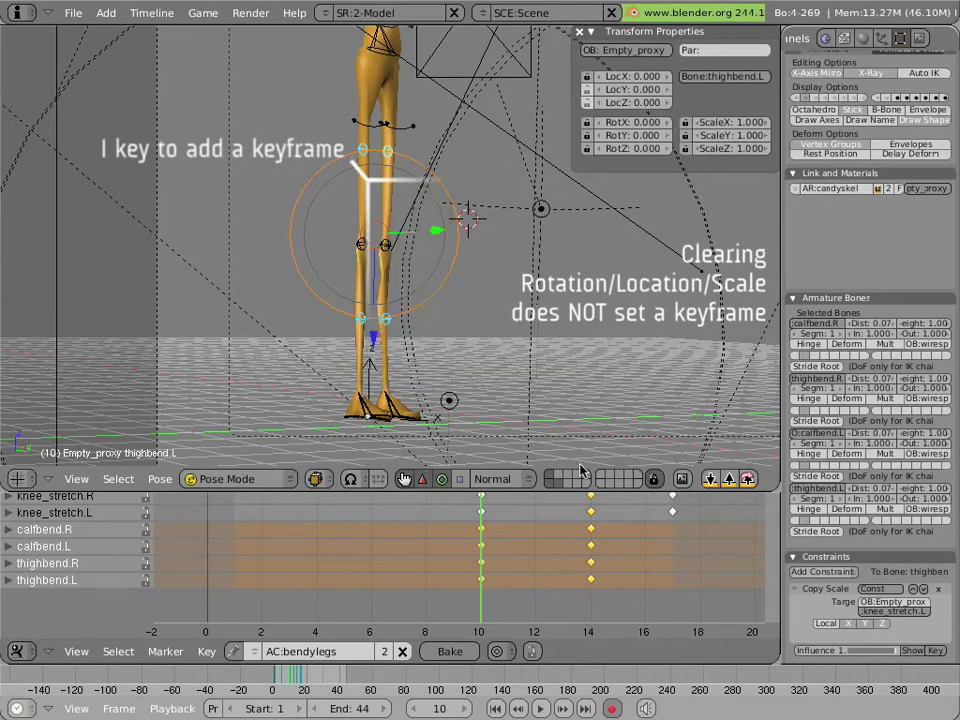
# - At frame 17, move both calfbend bones to a new offset, cancelling the thighbend move
pyautogui.moveTo(499, 551); pyautogui.dragTo(684, 551)
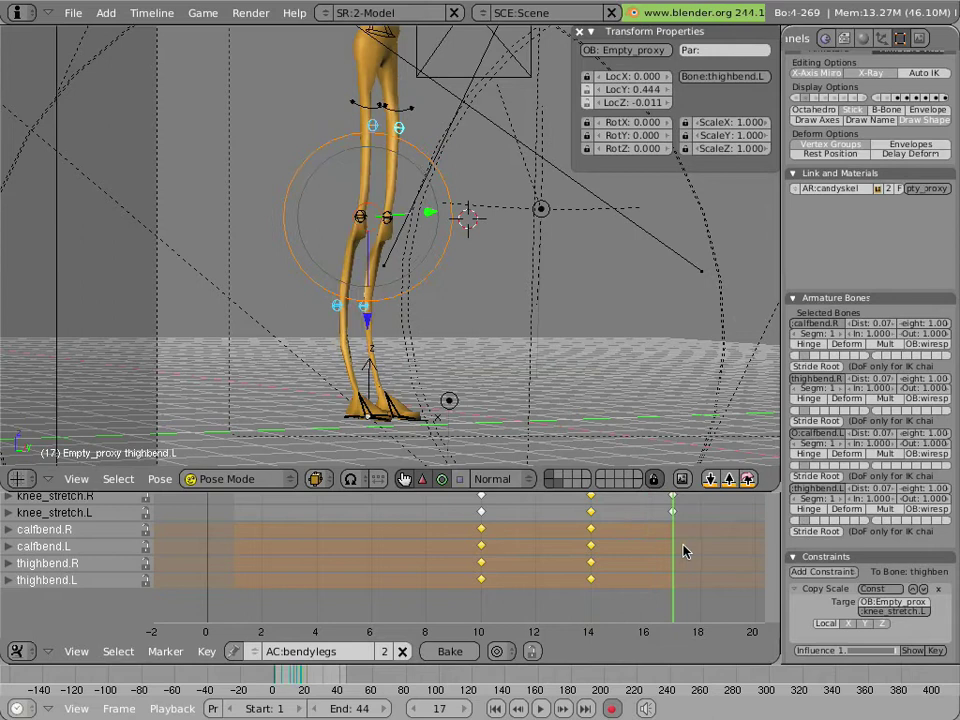
pyautogui.rightClick(346, 316)
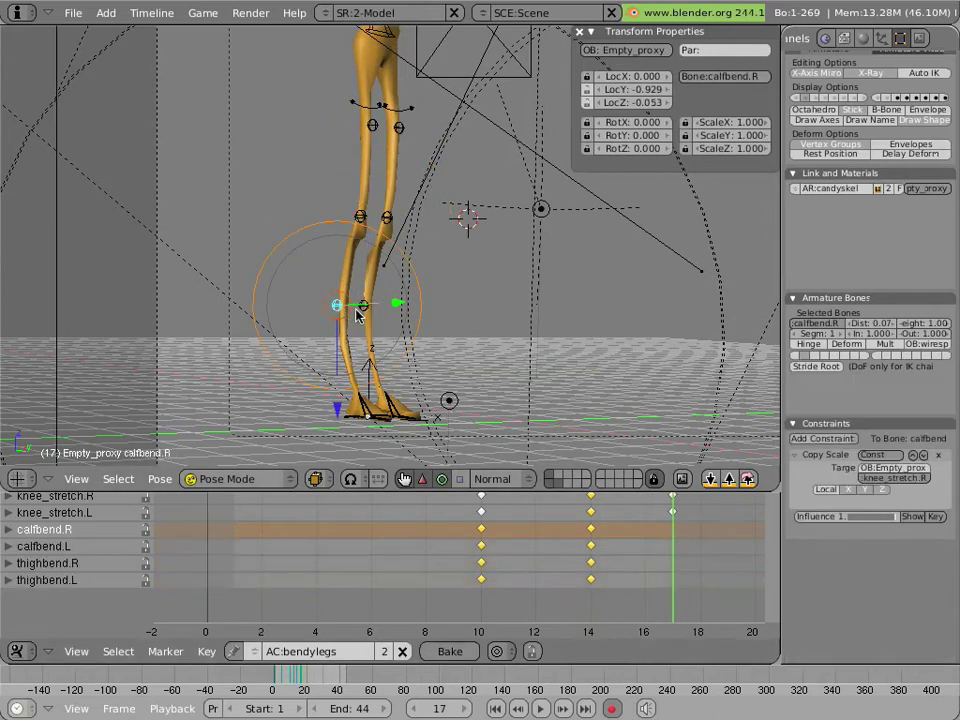
pyautogui.keyDown('shift'); pyautogui.rightClick(400, 304); pyautogui.keyUp('shift')
pyautogui.press('g')
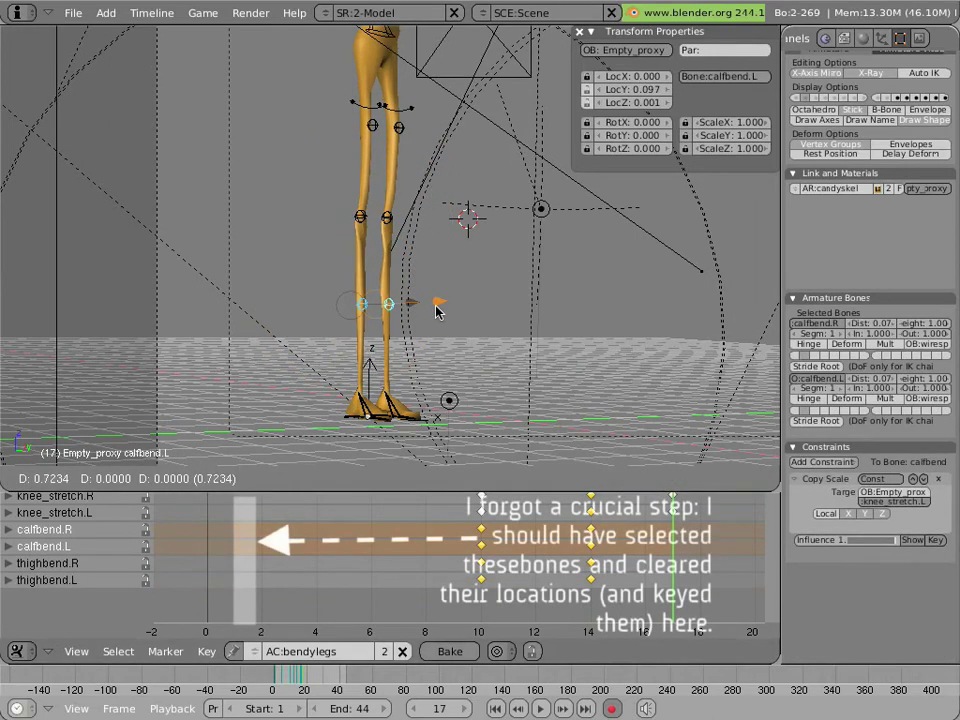
pyautogui.click(290, 175)
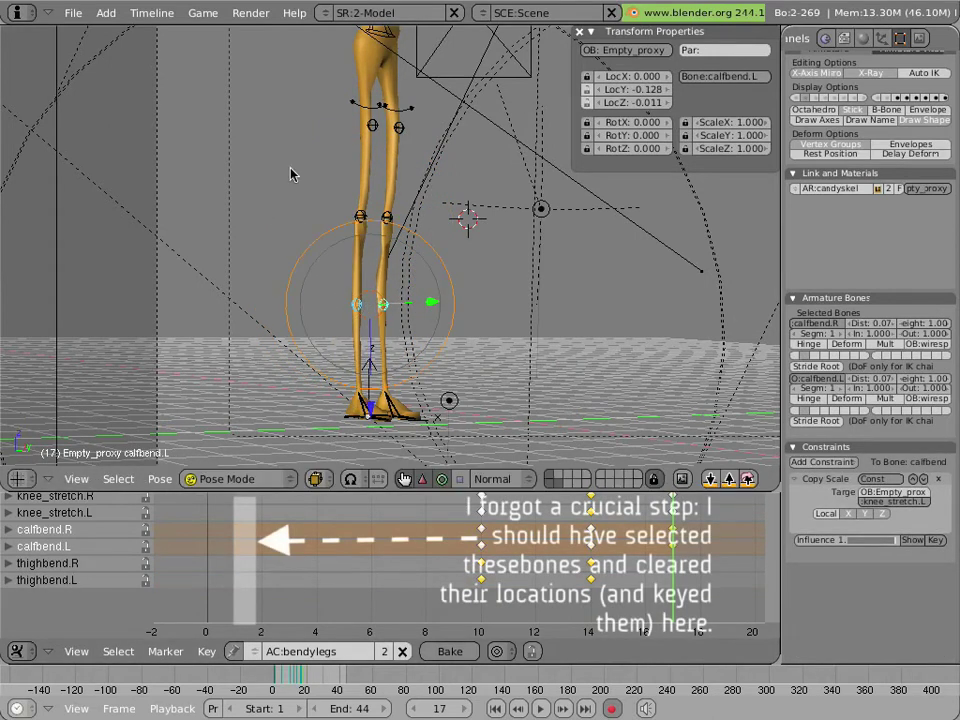
pyautogui.rightClick(375, 140)
pyautogui.press('g')
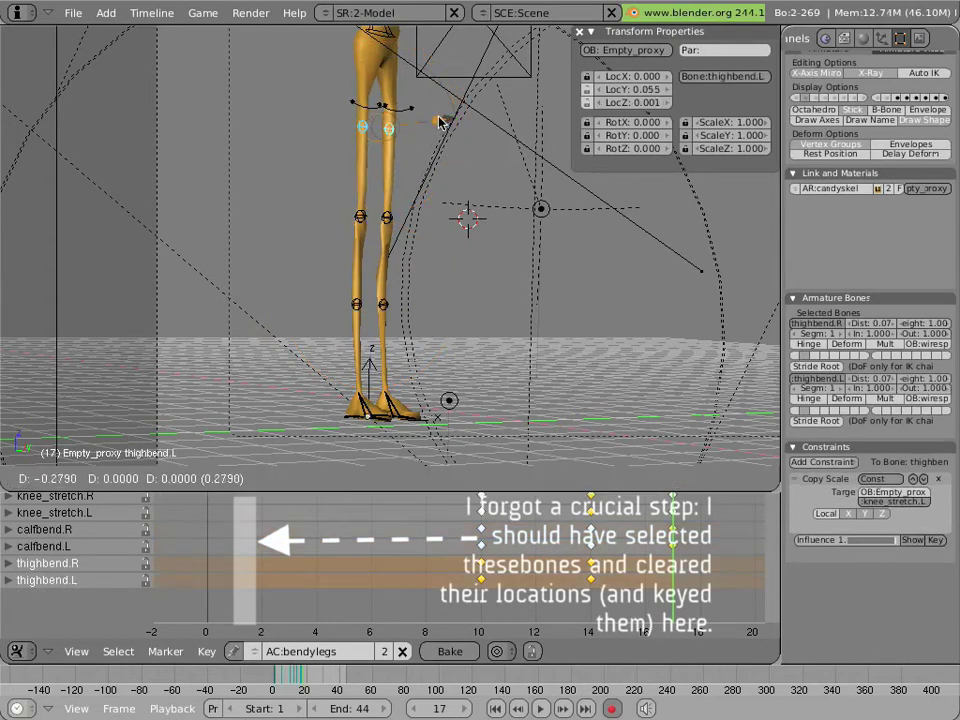
pyautogui.press('Escape')
# - Frame the character, rewind to frame 1 and pan the Action Editor view
pyautogui.press('KP_0')
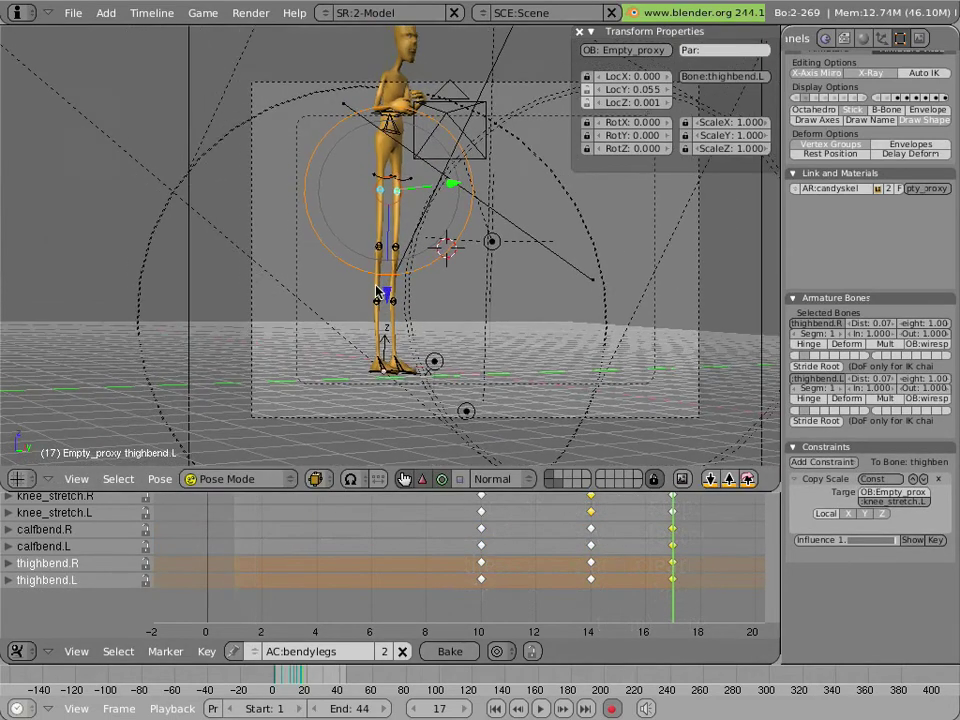
pyautogui.moveTo(632, 523); pyautogui.dragTo(146, 514)
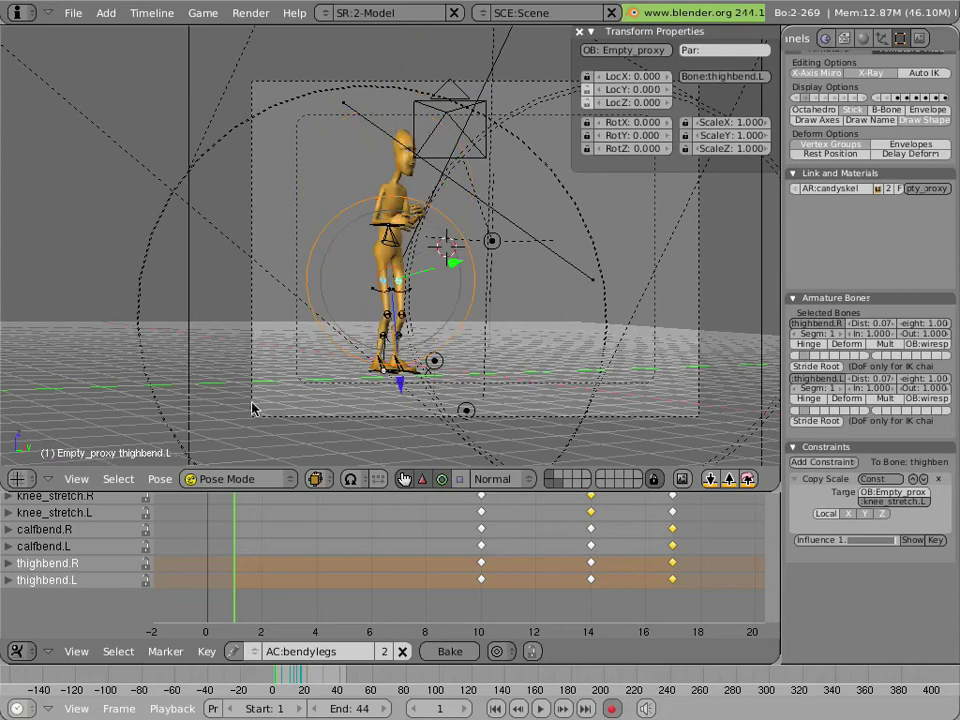
pyautogui.moveTo(482, 525)
pyautogui.mouseDown(button='middle')
pyautogui.moveTo(476, 553)
pyautogui.moveTo(452, 529)
pyautogui.moveTo(413, 551)
pyautogui.mouseUp(button='middle')
# - Shift the frame 14 and 17 key columns one frame later in the Action Editor
pyautogui.rightClick(502, 547)
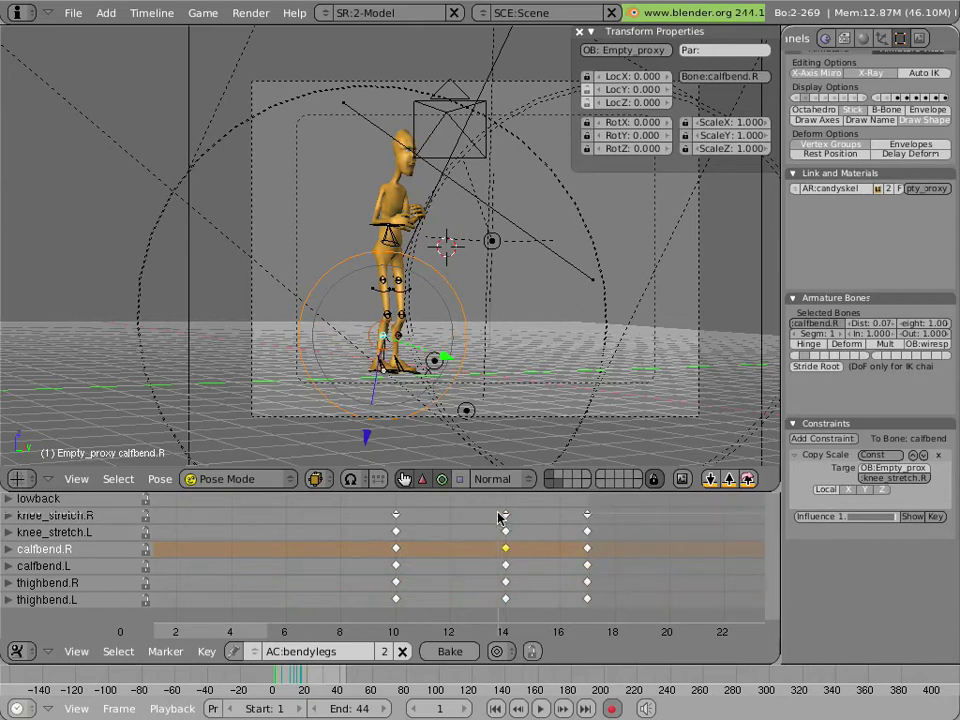
pyautogui.press('k')
pyautogui.keyDown('alt'); pyautogui.keyDown('shift'); pyautogui.rightClick(588, 594); pyautogui.keyUp('shift'); pyautogui.keyUp('alt')
pyautogui.press('g')
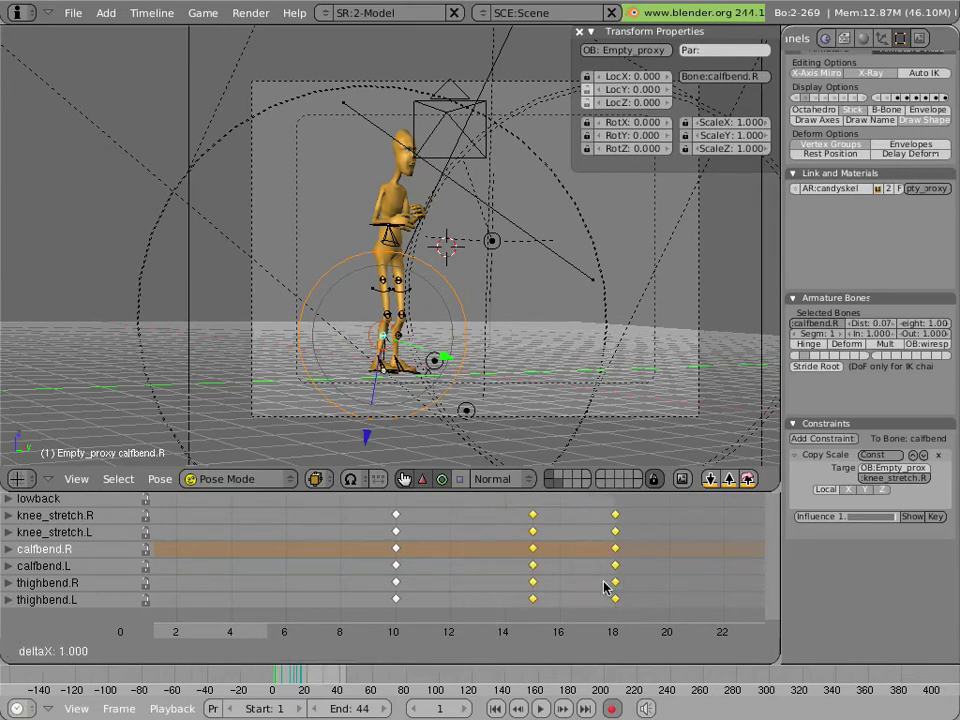
pyautogui.click(610, 592)
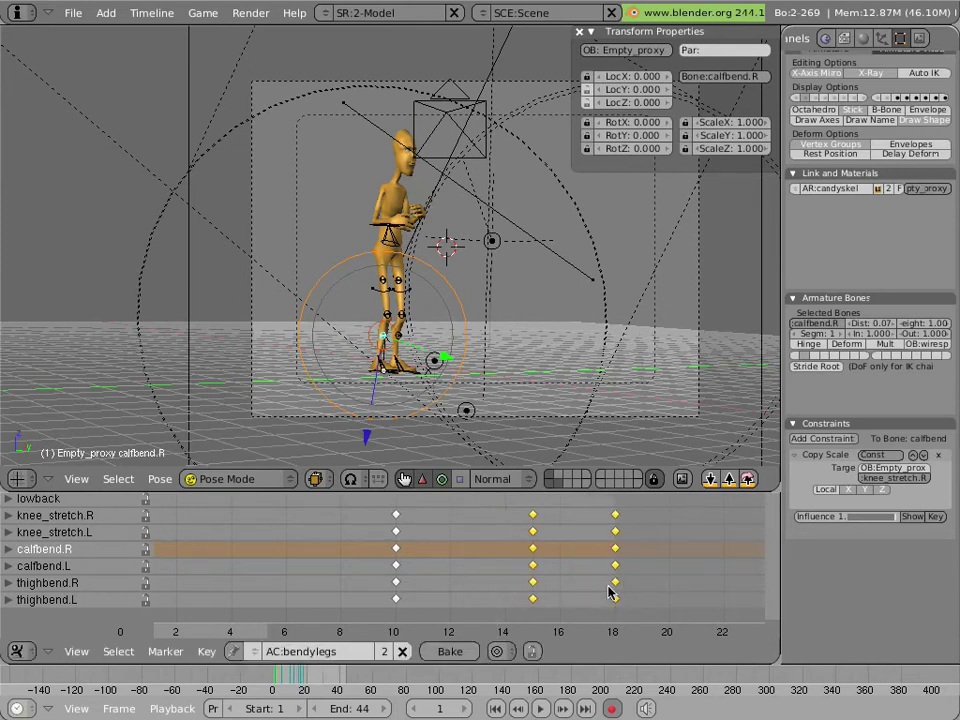
# - Adjust the last key column so it ends at frame 18
pyautogui.click(505, 514)
pyautogui.keyDown('alt'); pyautogui.keyDown('shift'); pyautogui.rightClick(548, 610); pyautogui.keyUp('shift'); pyautogui.keyUp('alt')
pyautogui.press('g')
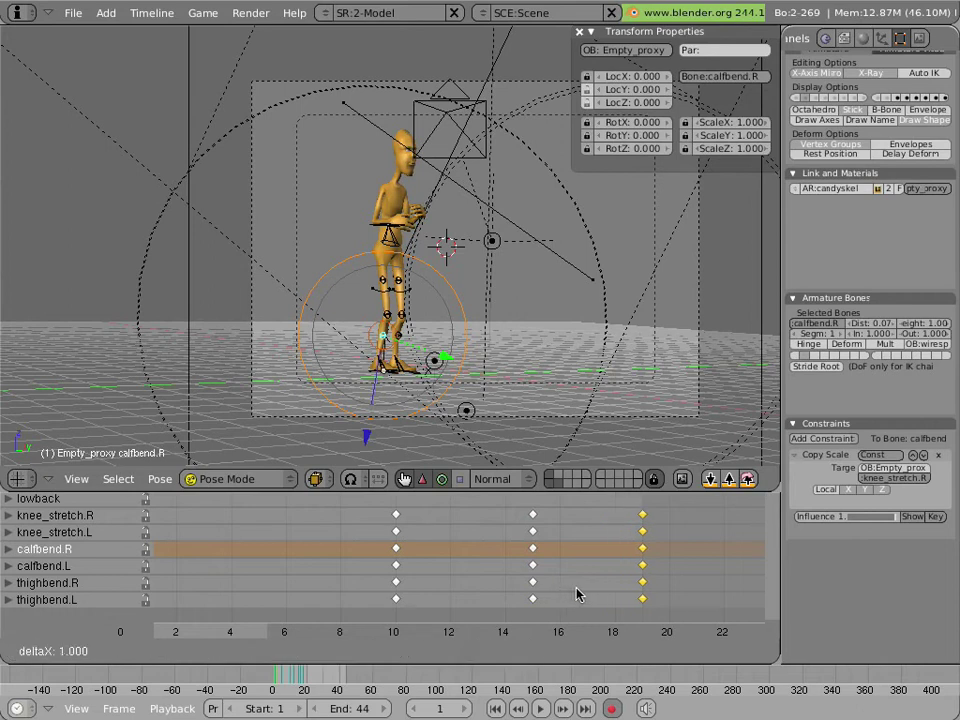
pyautogui.click(566, 591)
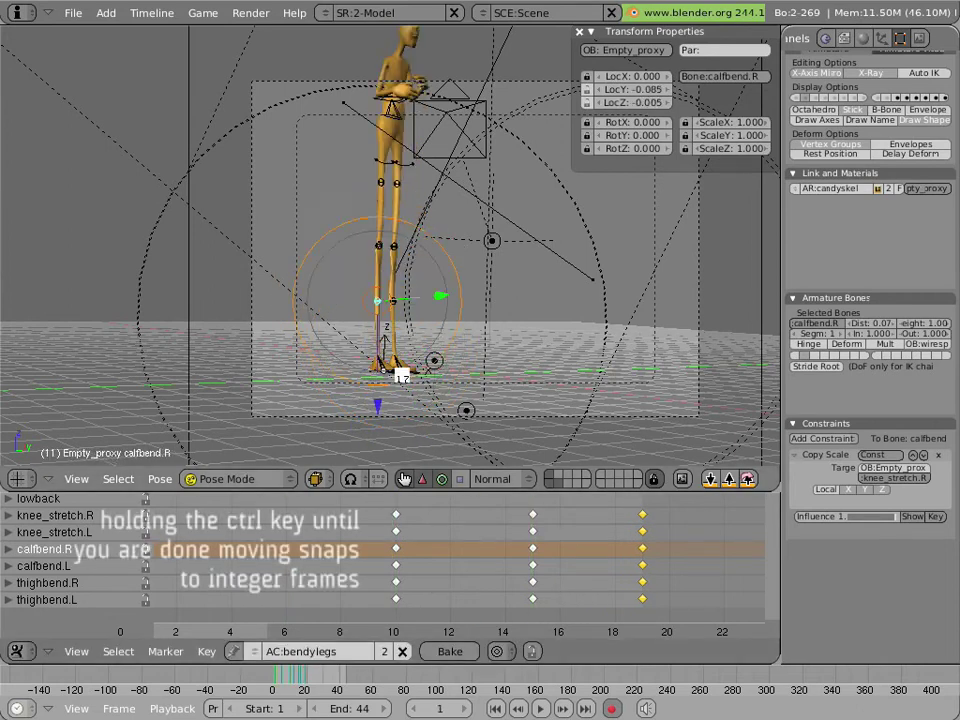
pyautogui.press('g')
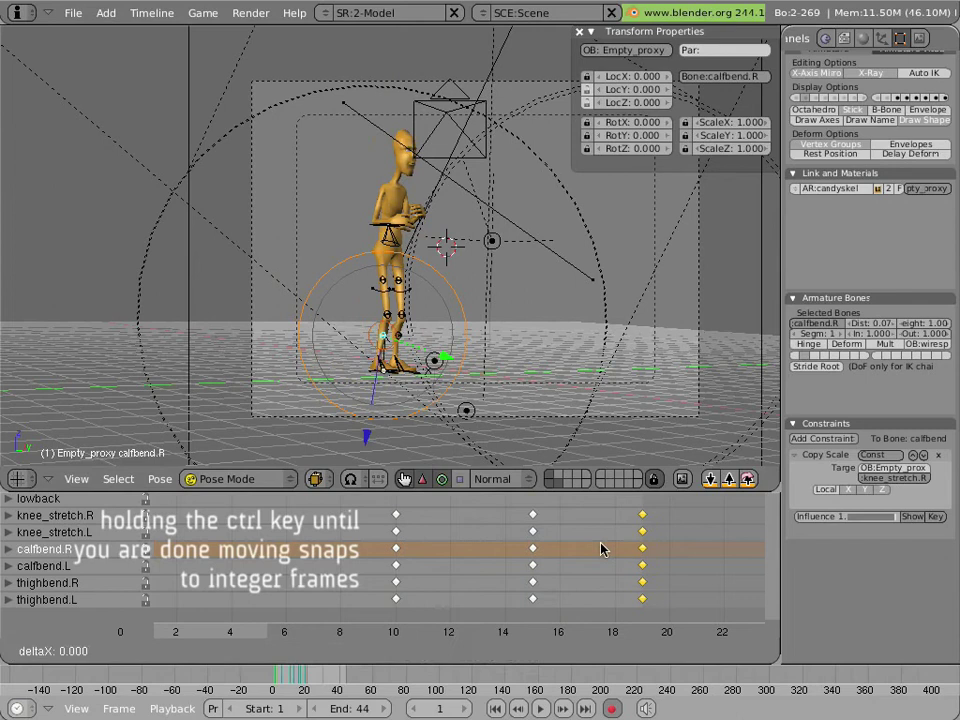
pyautogui.click(580, 546)
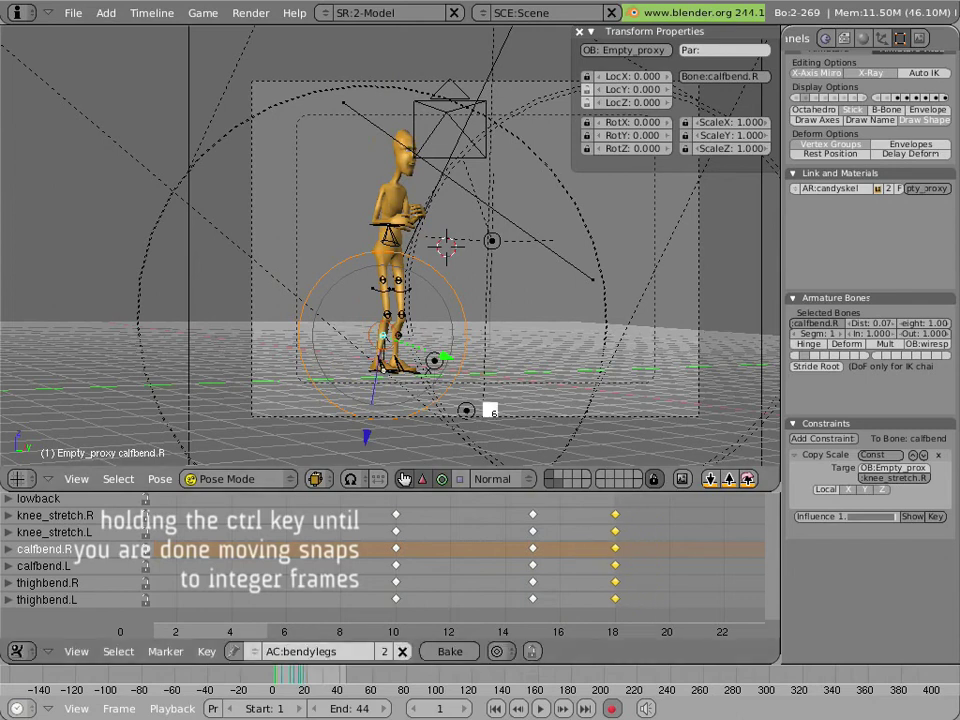
# - Move the frame-15 key column back to frame 14 and preview the playback
pyautogui.click(533, 570)
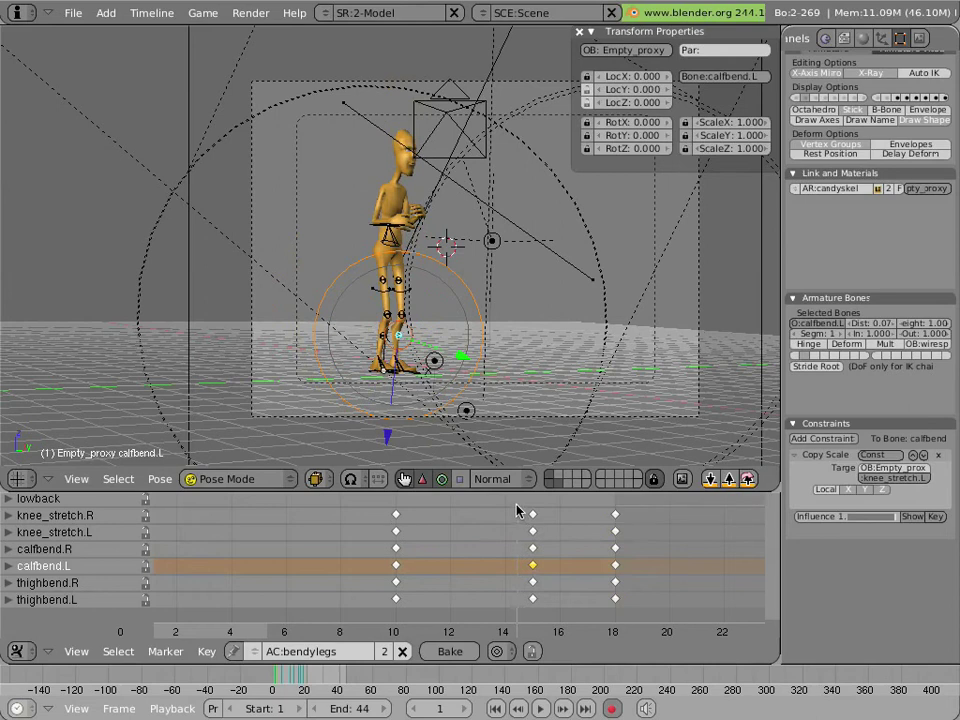
pyautogui.press('k')
pyautogui.press('g')
pyautogui.click(540, 583)
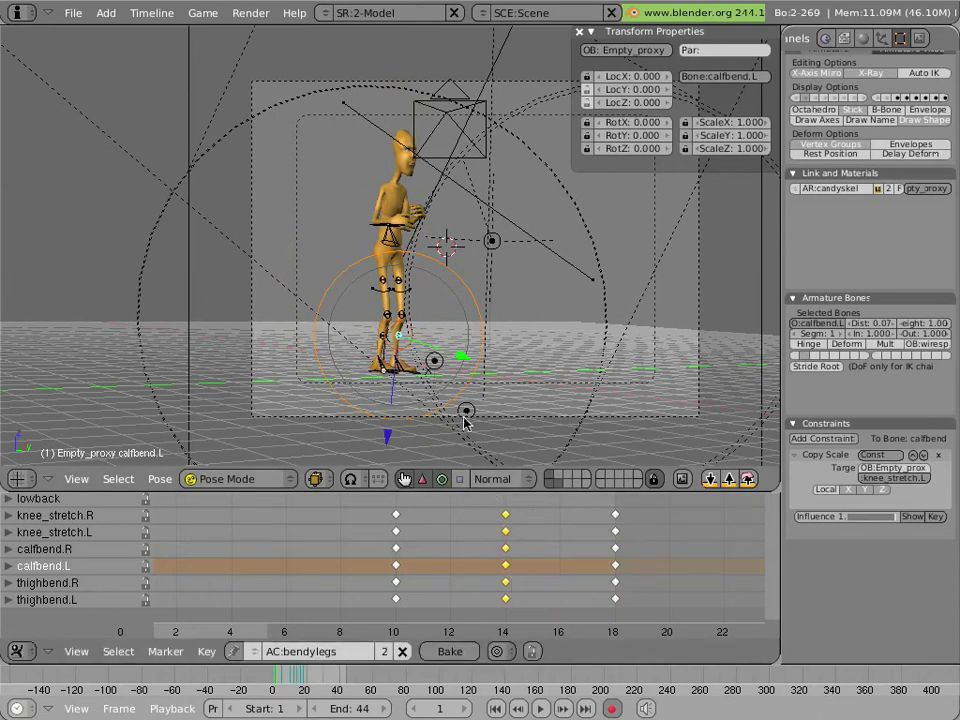
pyautogui.hotkey('alt', 'a')
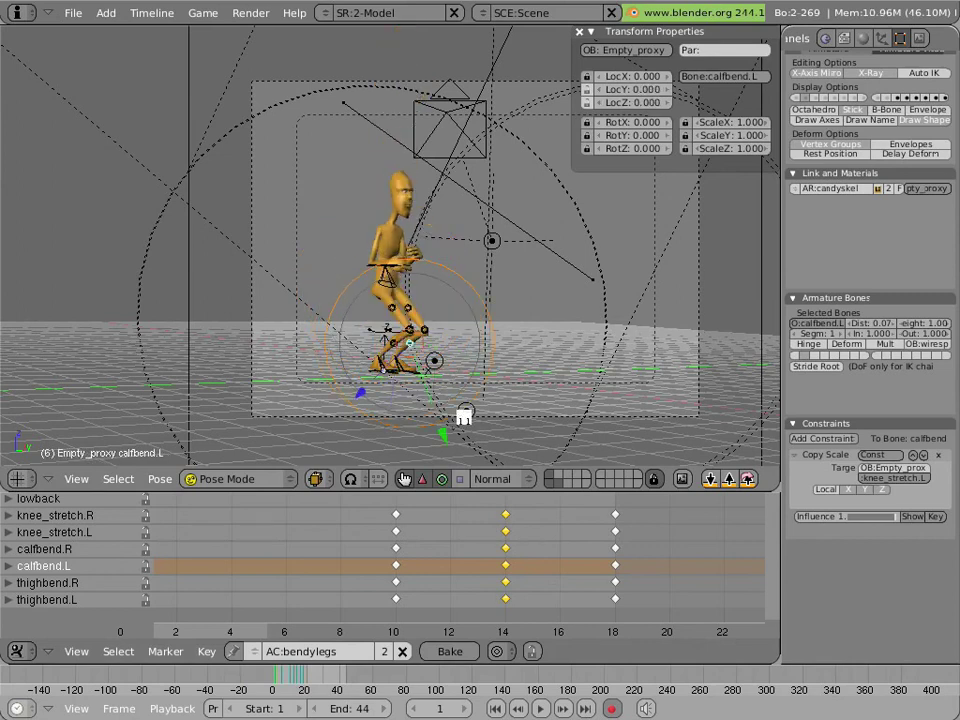
pyautogui.press('Escape')
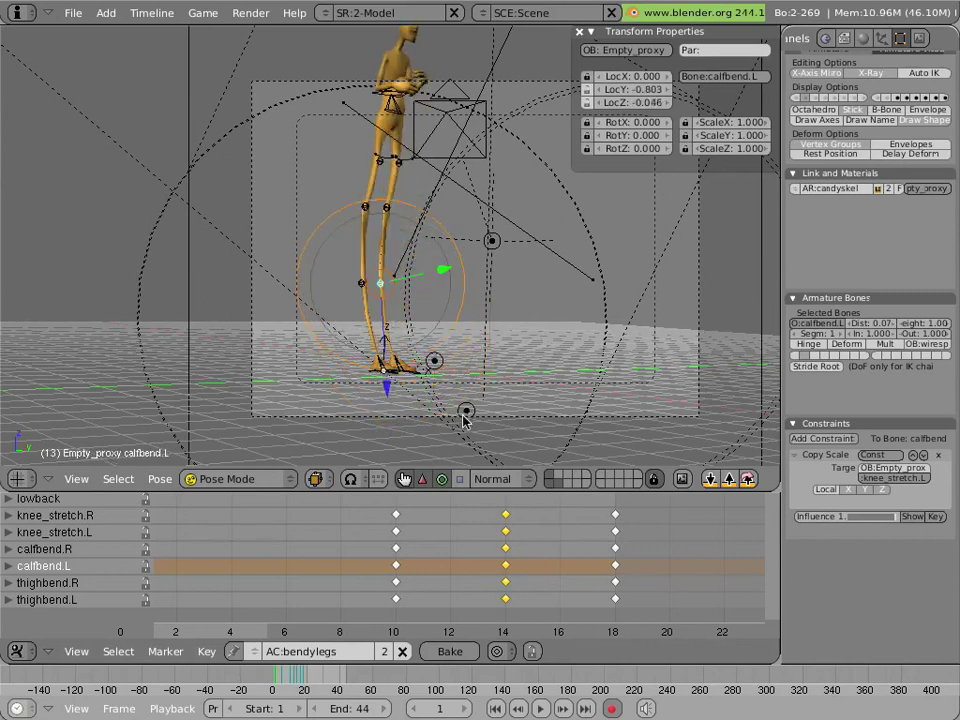